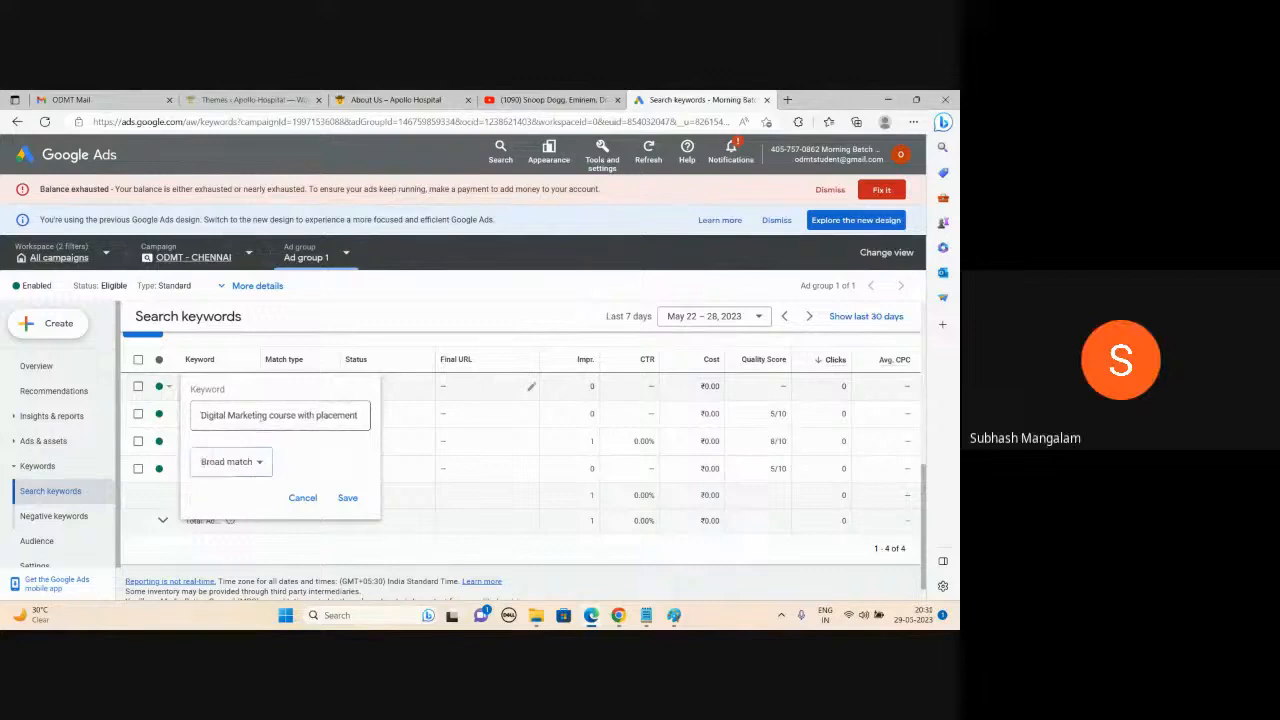
Save the keyword Digital Marketing course with placement as Broad match and review the search keywords page.
click(338, 492)
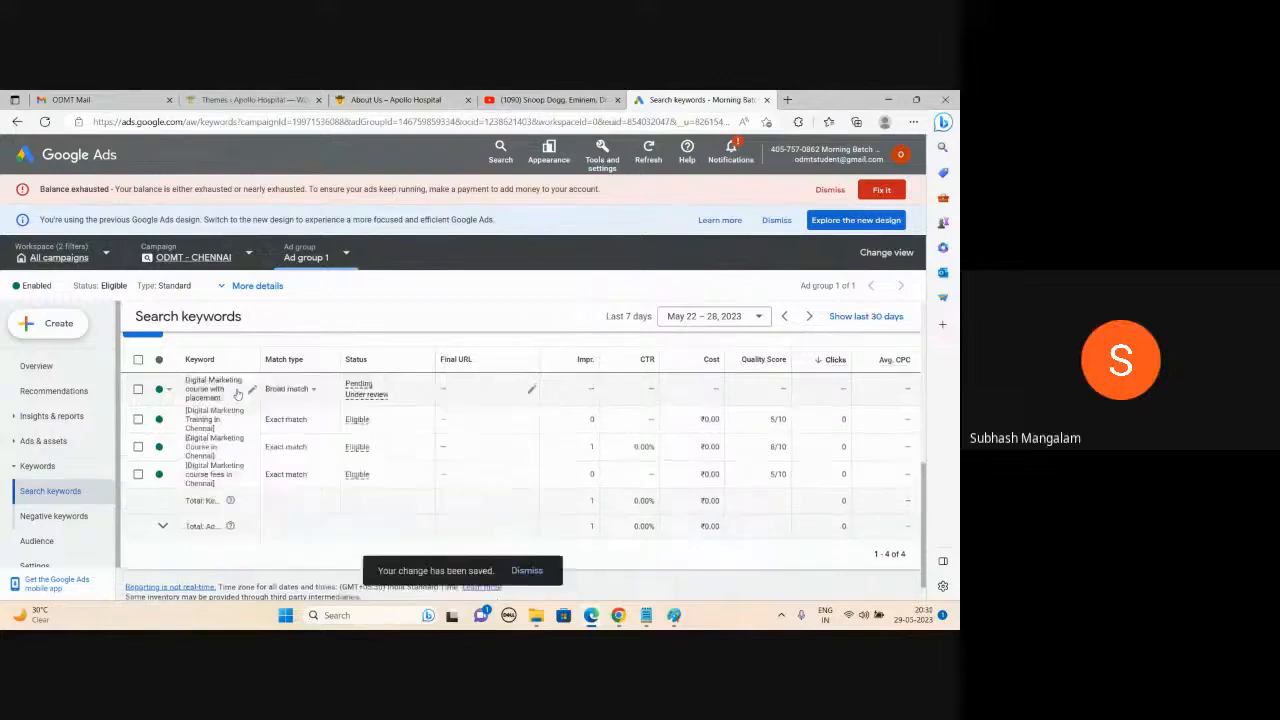
scroll(238, 463, up, 5)
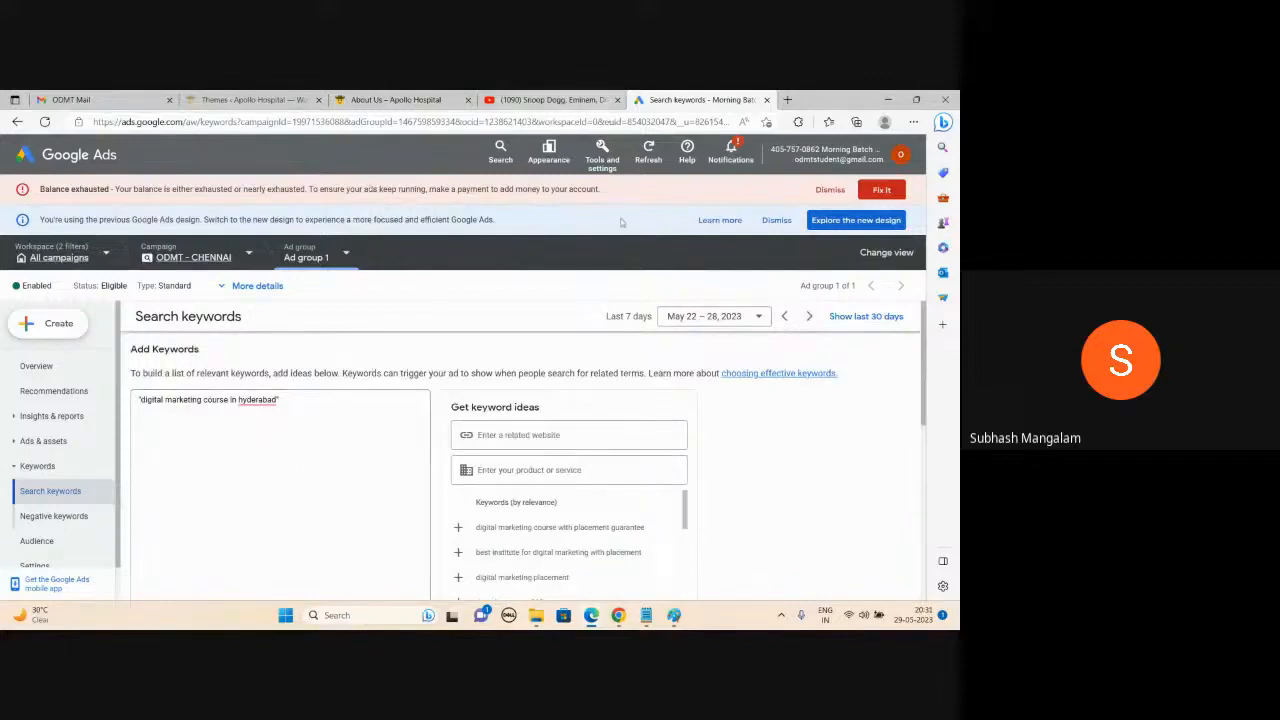
scroll(520, 326, down, 2)
scroll(521, 328, down, 3)
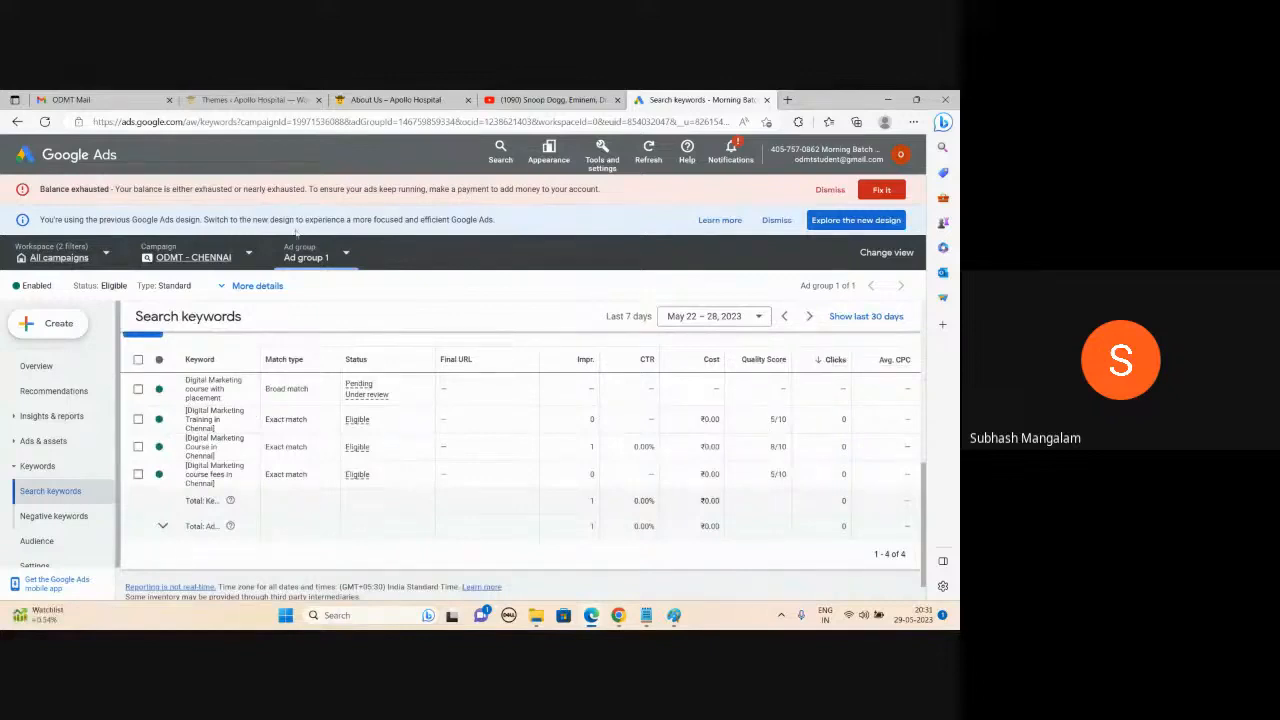
Open the settings of the ODMT - CHENNAI campaign from the campaigns list.
click(78, 155)
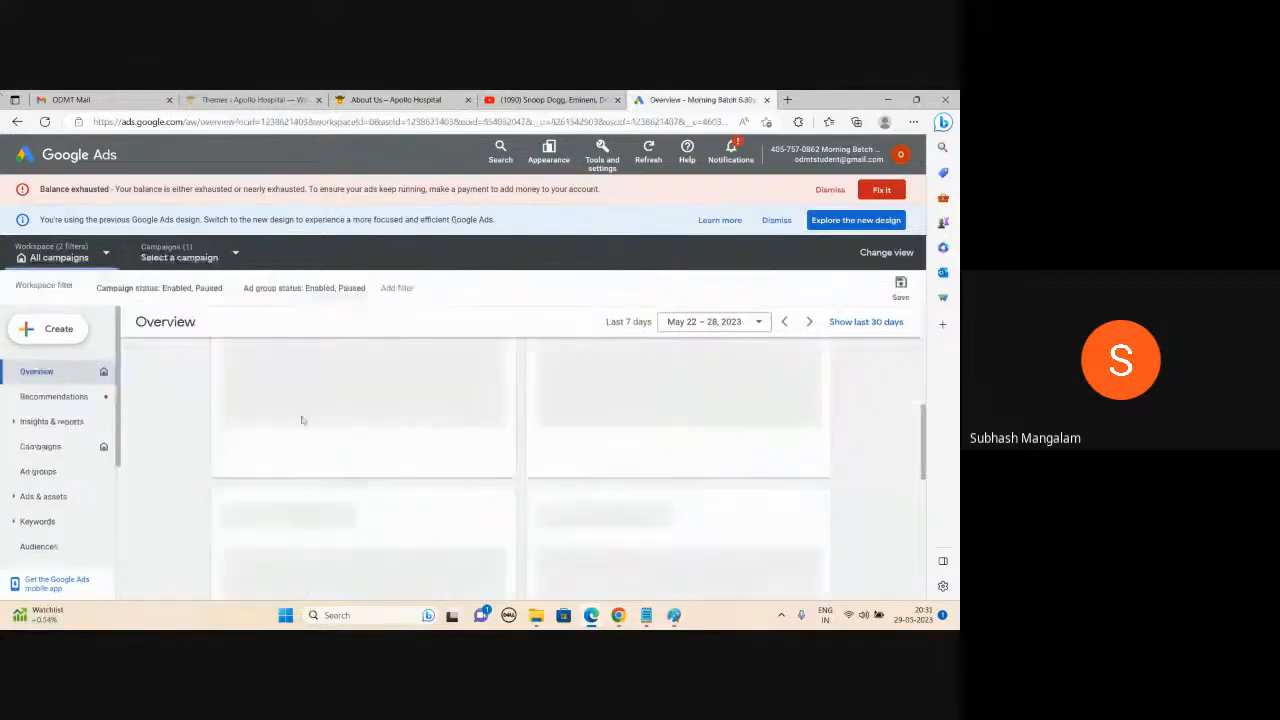
click(46, 447)
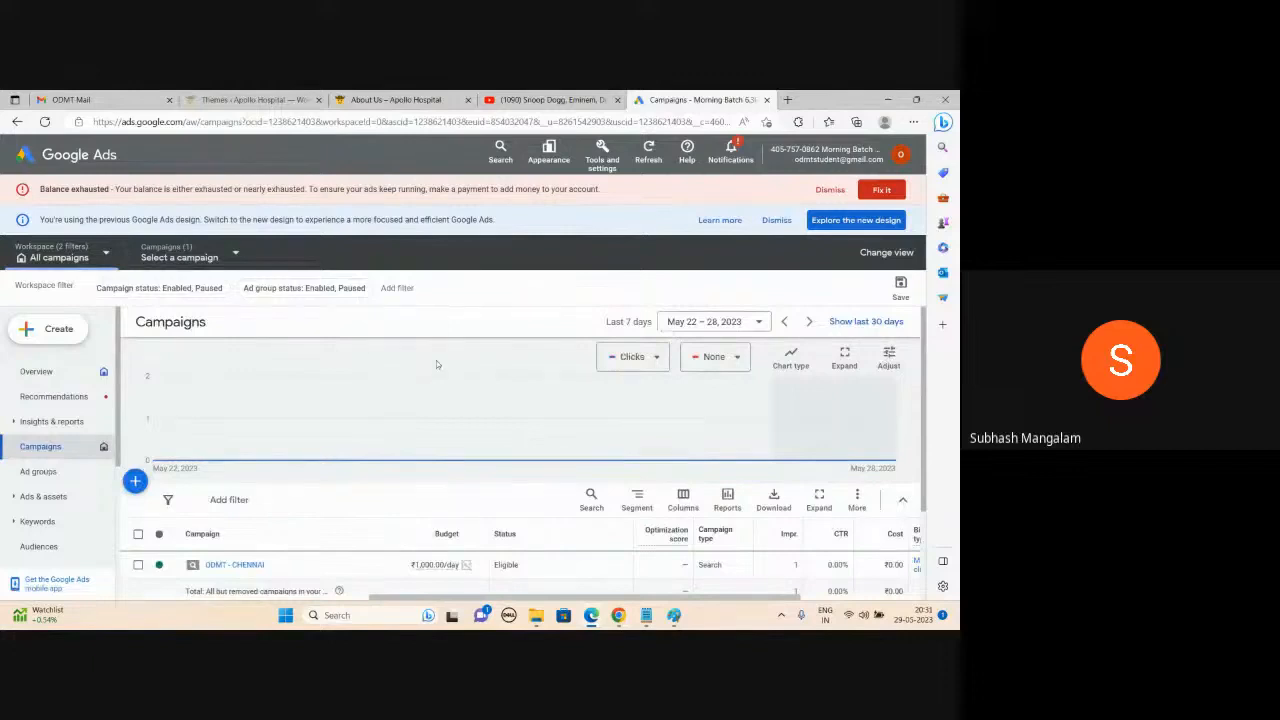
click(226, 567)
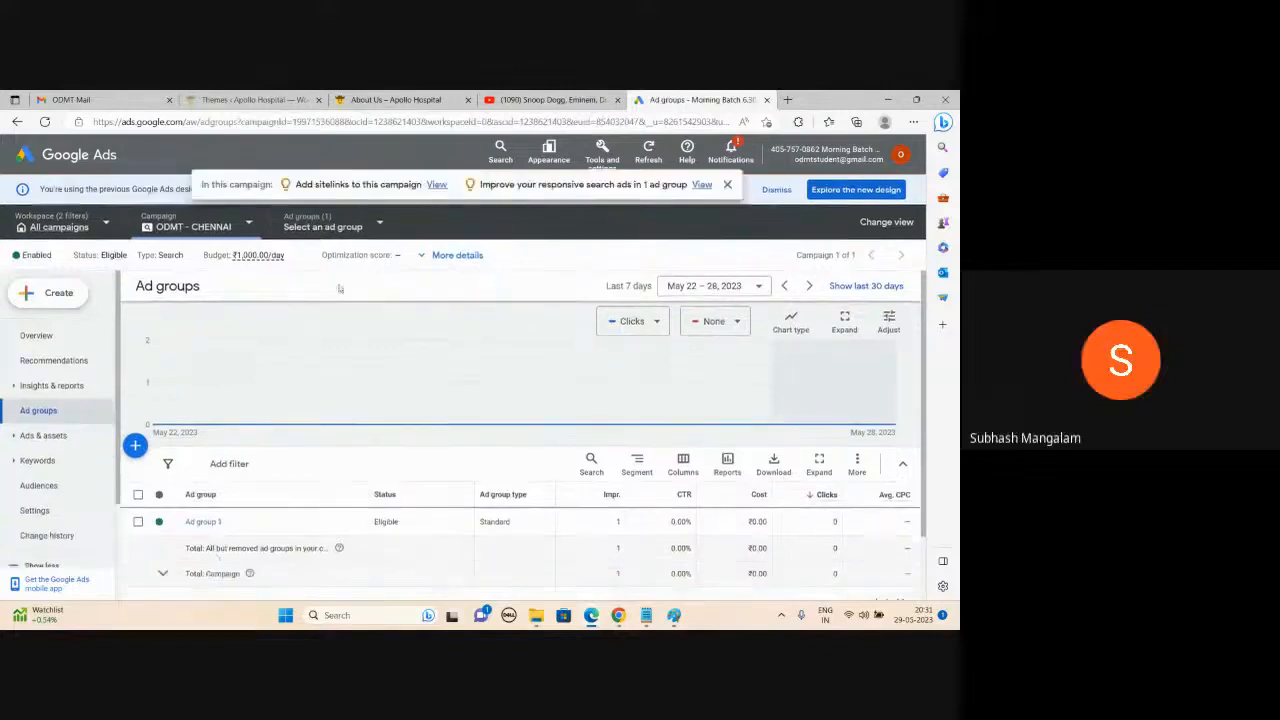
click(450, 255)
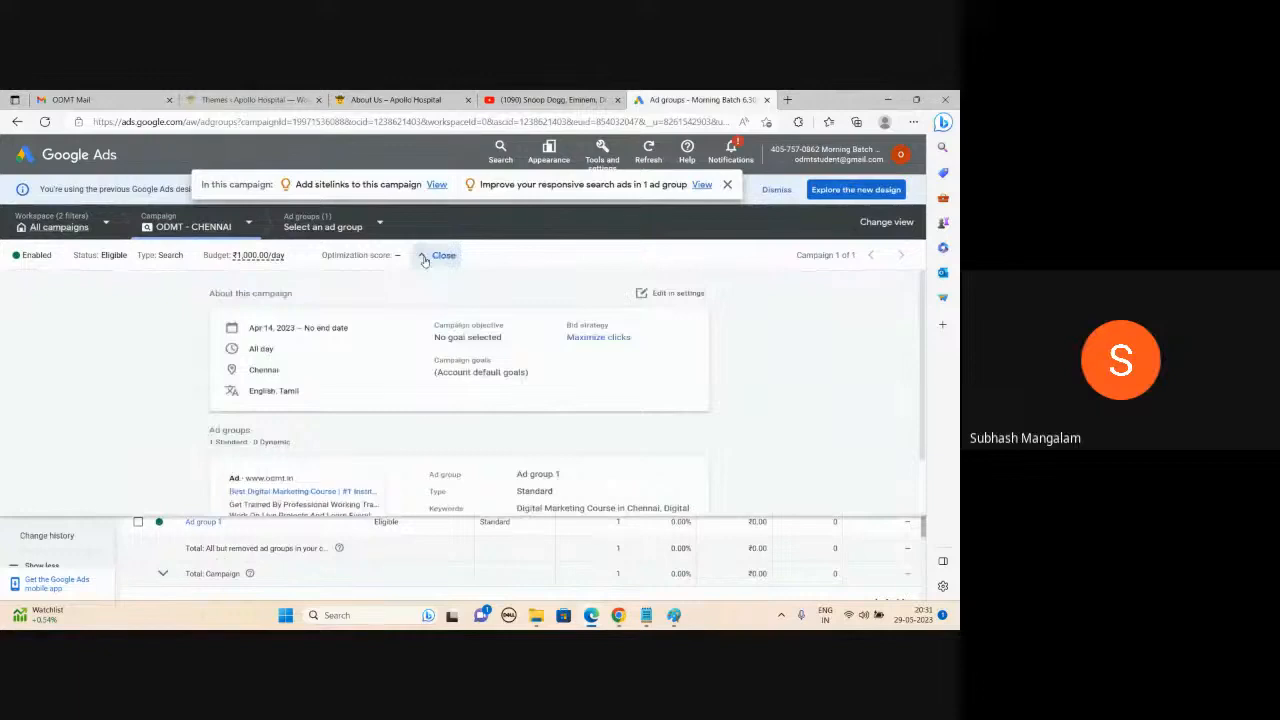
click(668, 297)
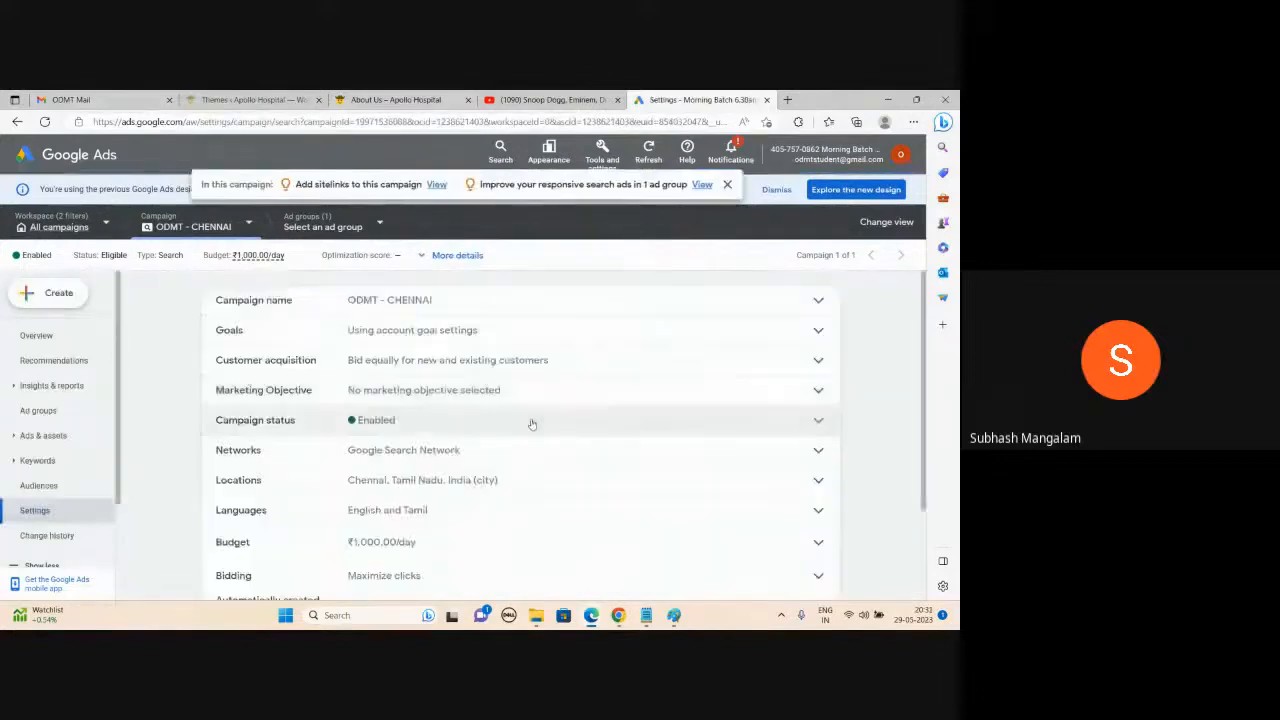
scroll(515, 421, down, 1)
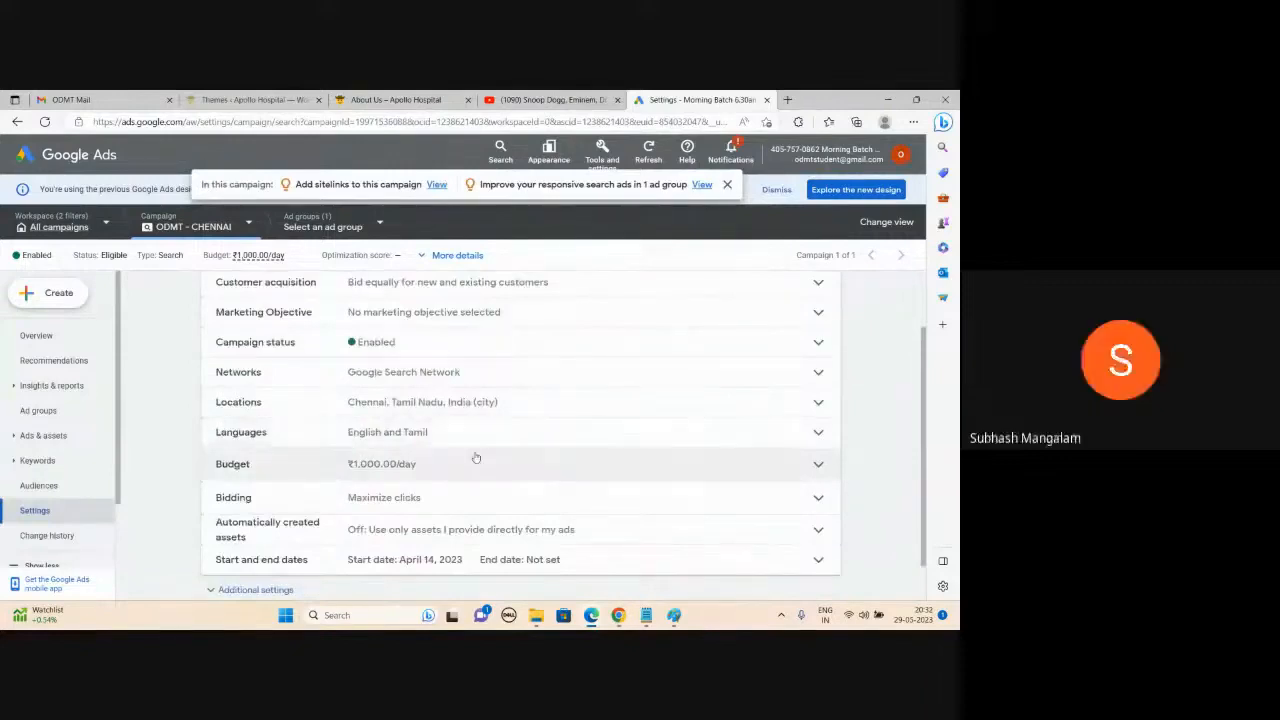
Save the campaign's location targeting as Enter another location with Chennai, Tamil Nadu, India, and review the remaining settings.
click(817, 404)
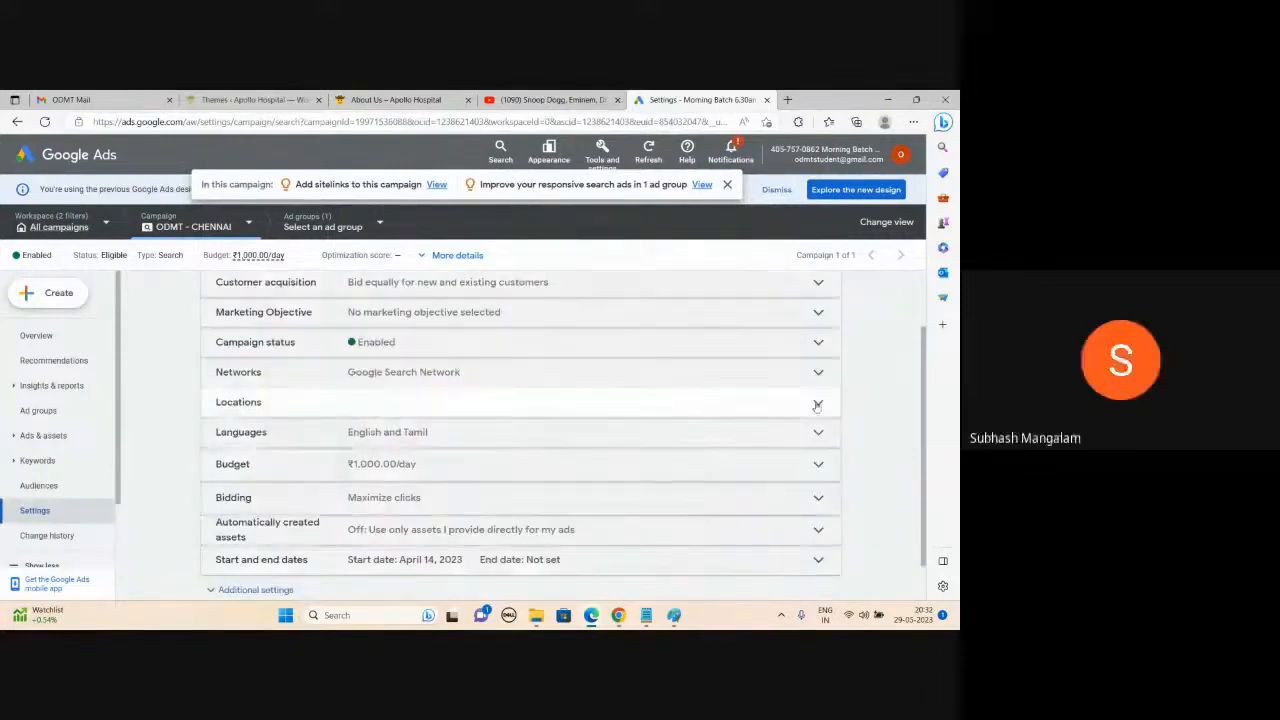
click(356, 437)
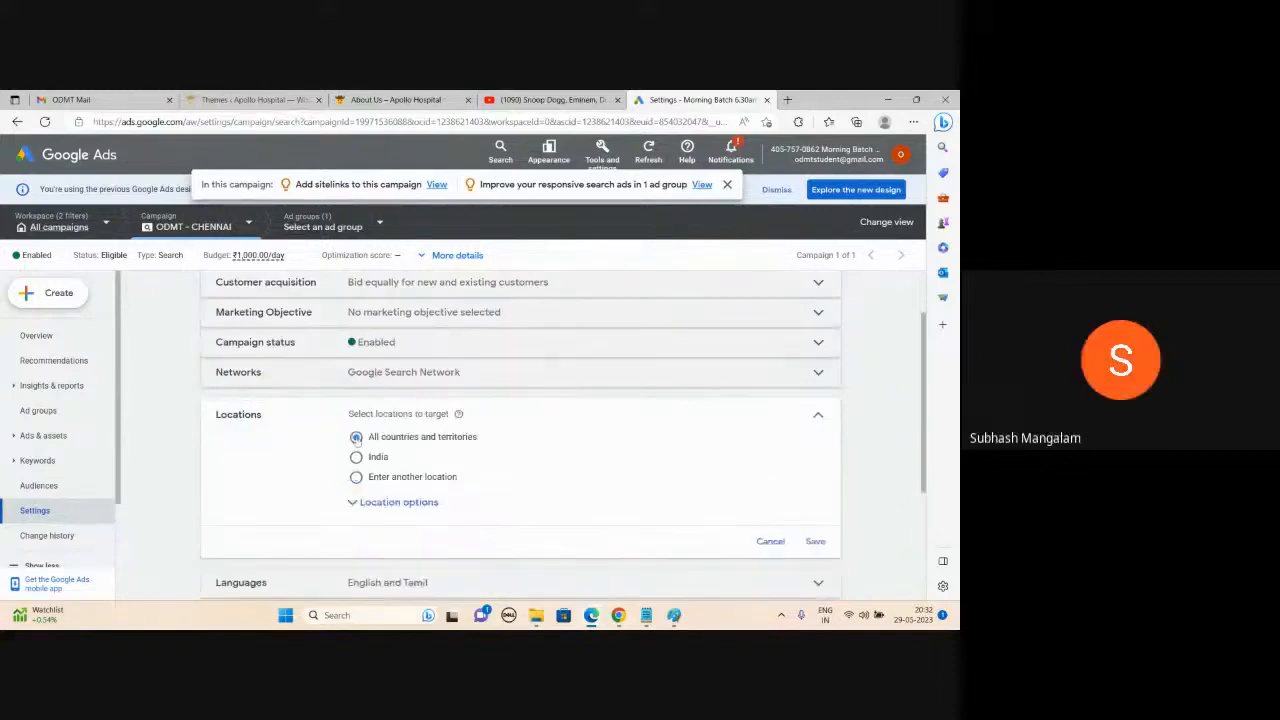
click(356, 477)
scroll(624, 537, down, 1)
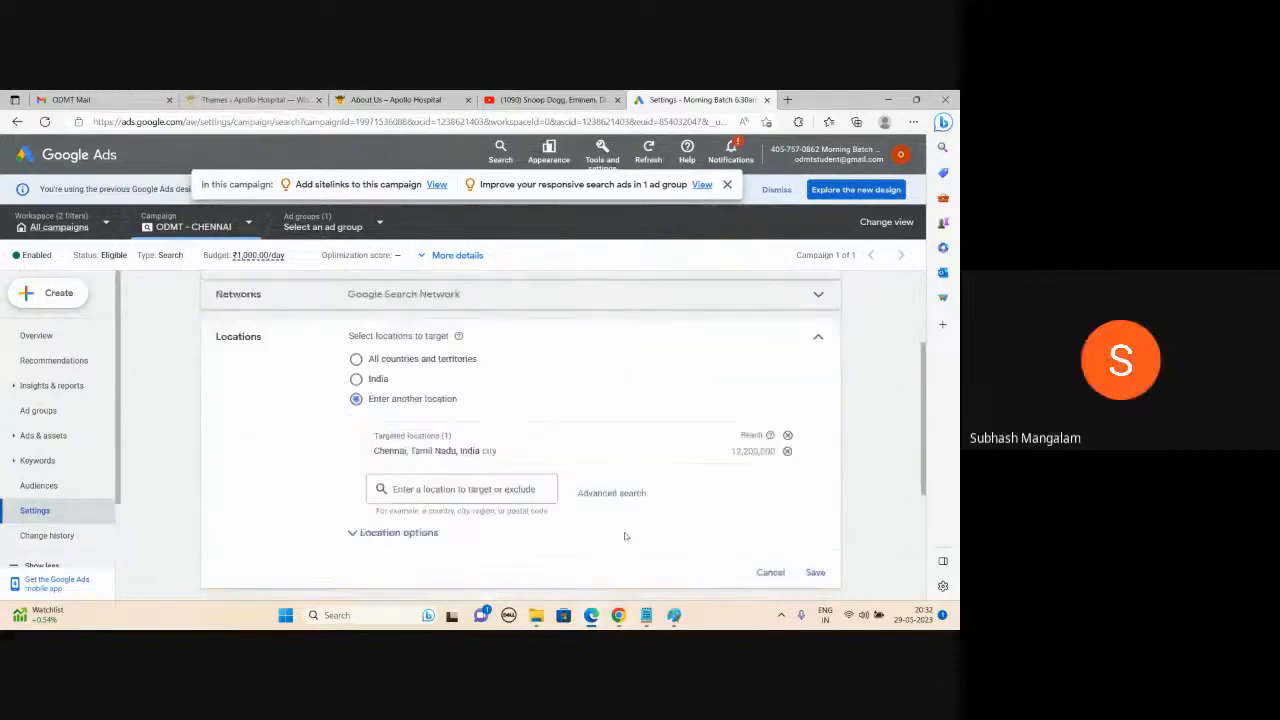
click(814, 572)
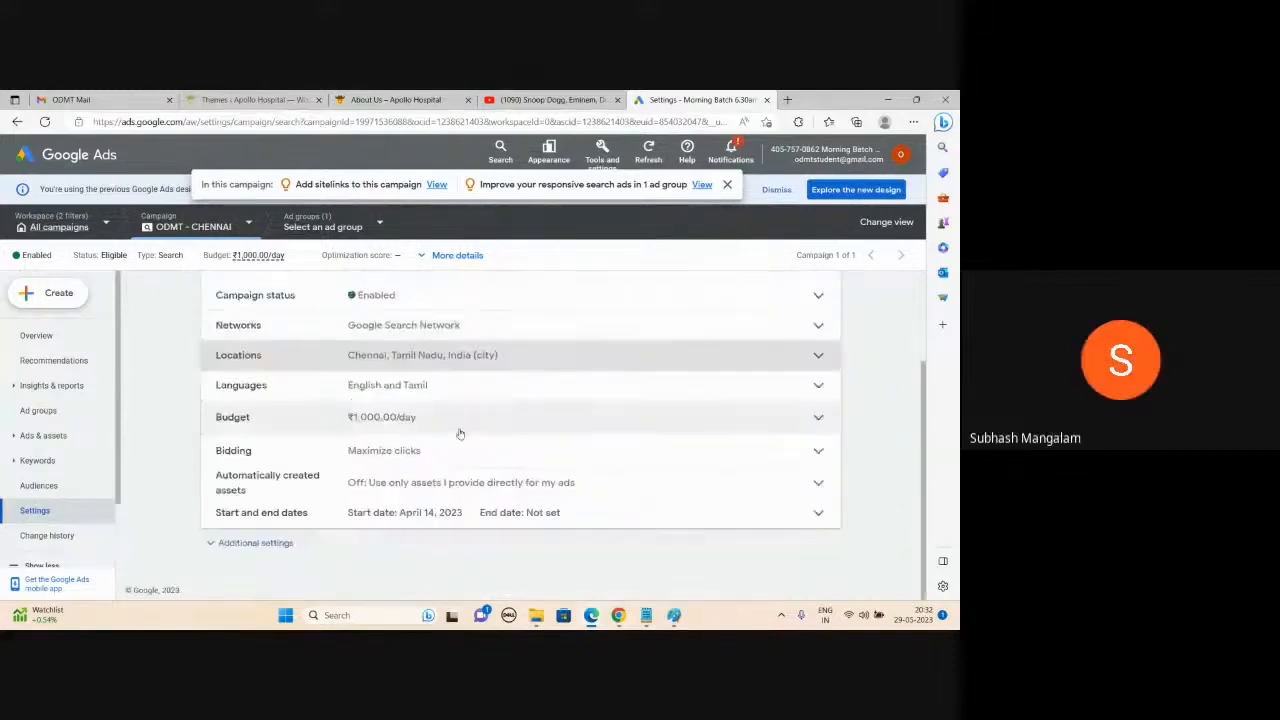
scroll(459, 433, up, 1)
scroll(445, 440, up, 1)
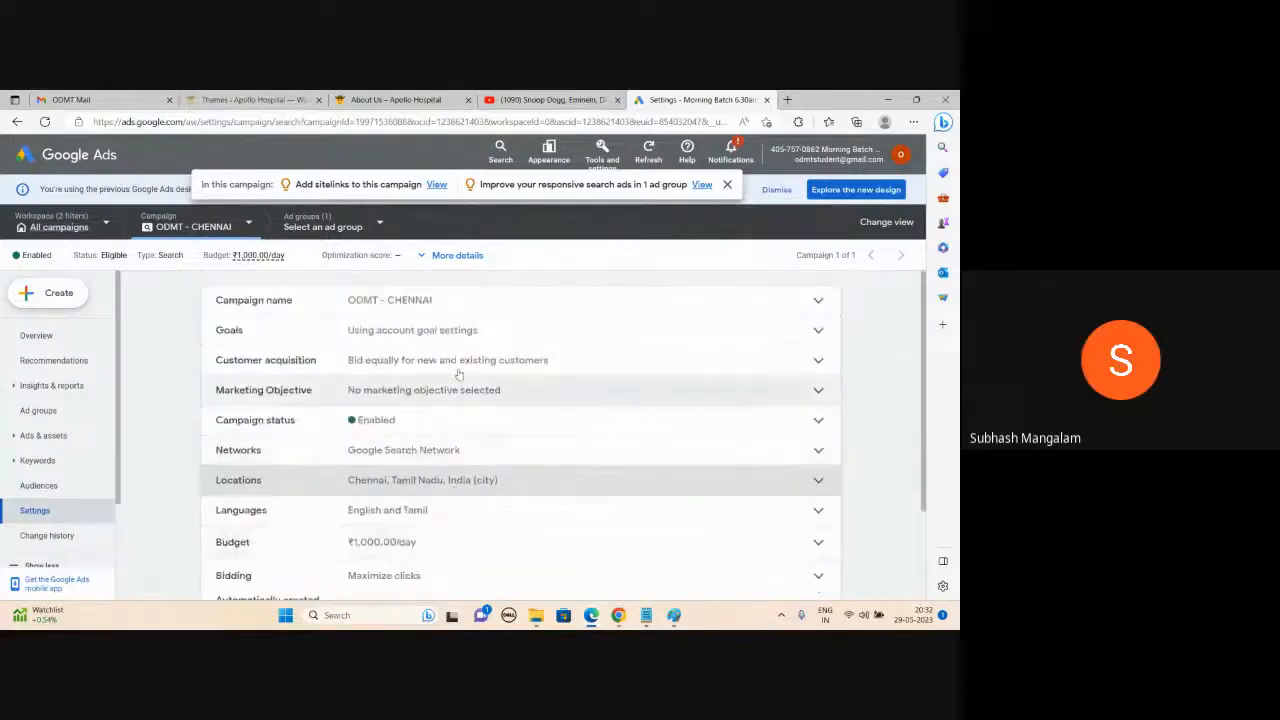
scroll(396, 467, down, 1)
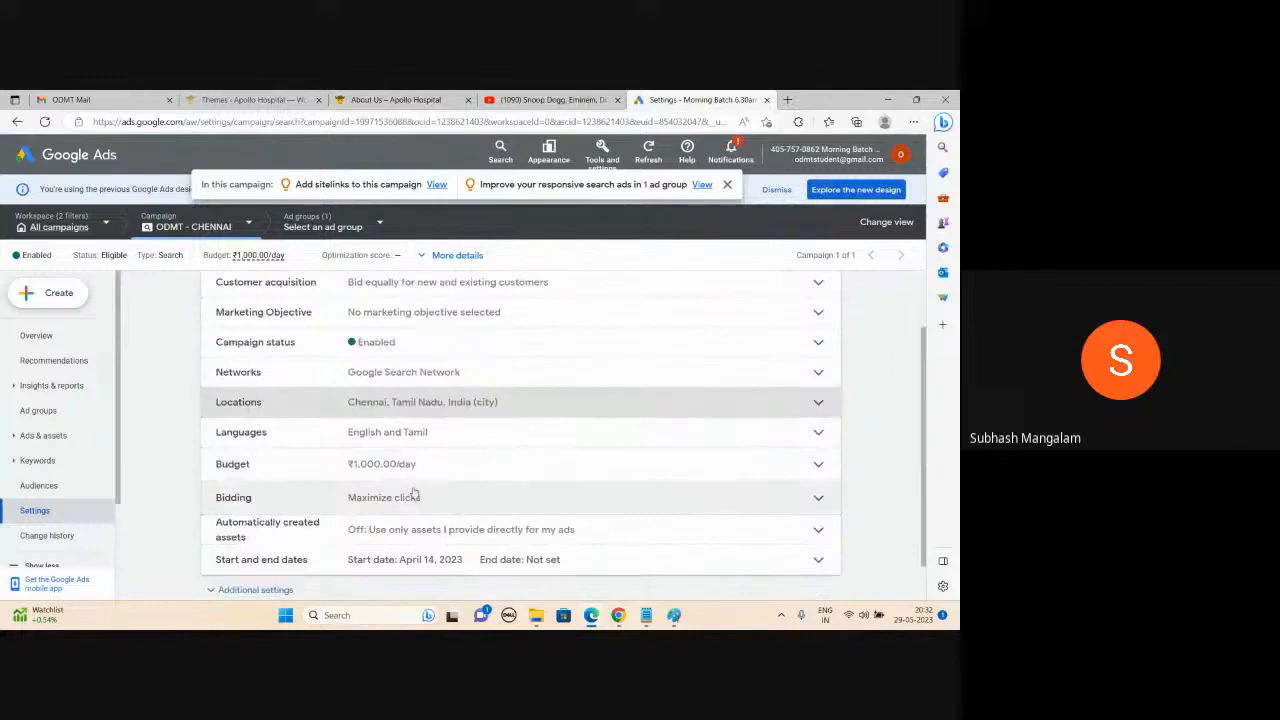
Return to the account overview and open the list of ads across all campaigns.
click(73, 157)
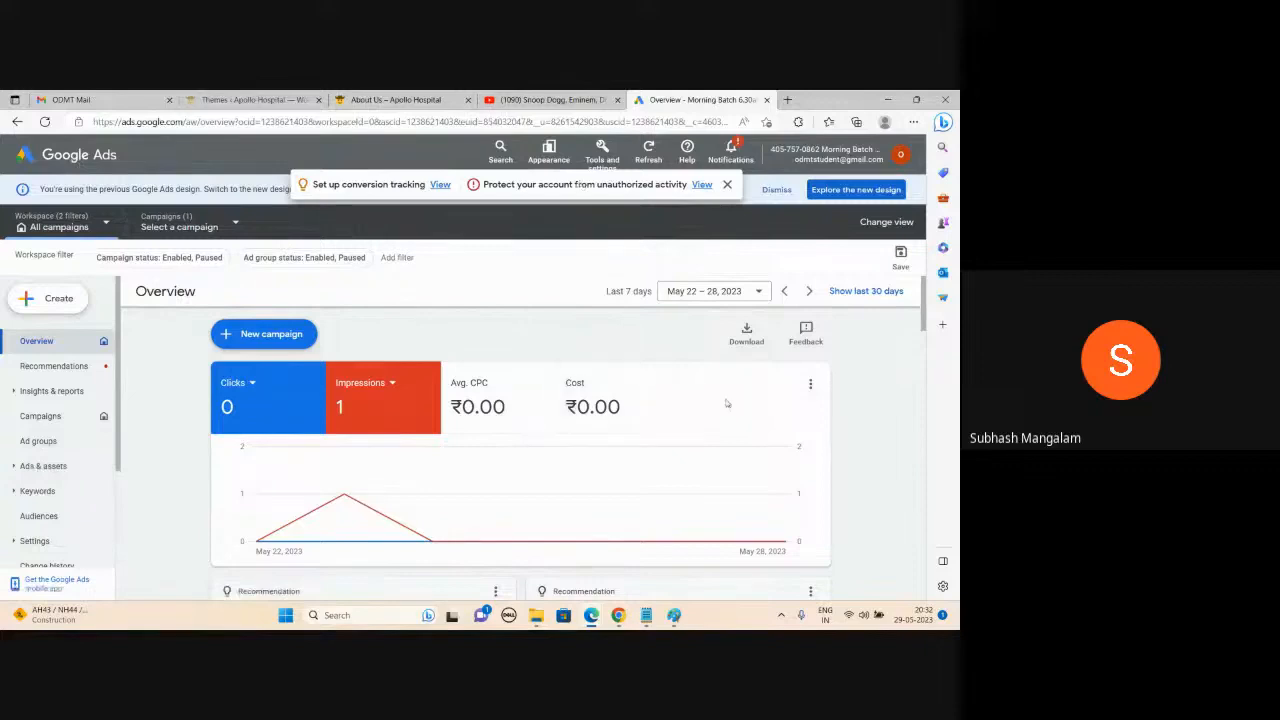
mouse_move(646, 620)
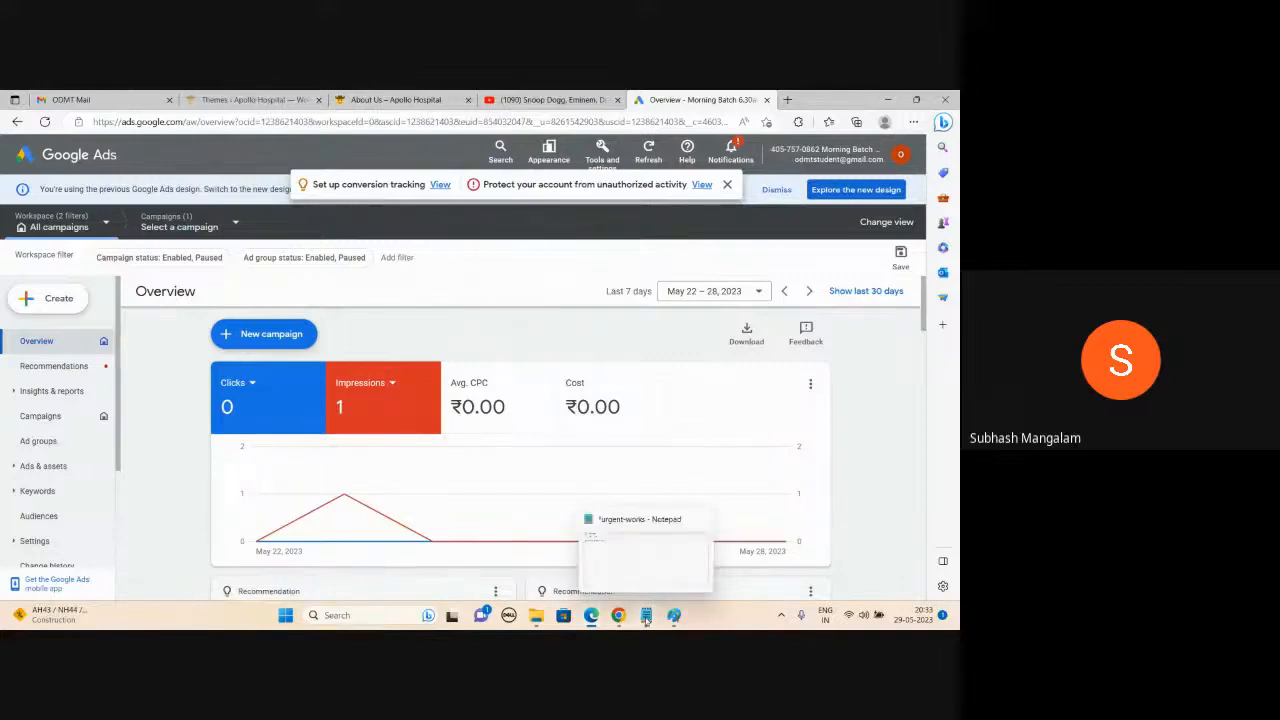
click(43, 466)
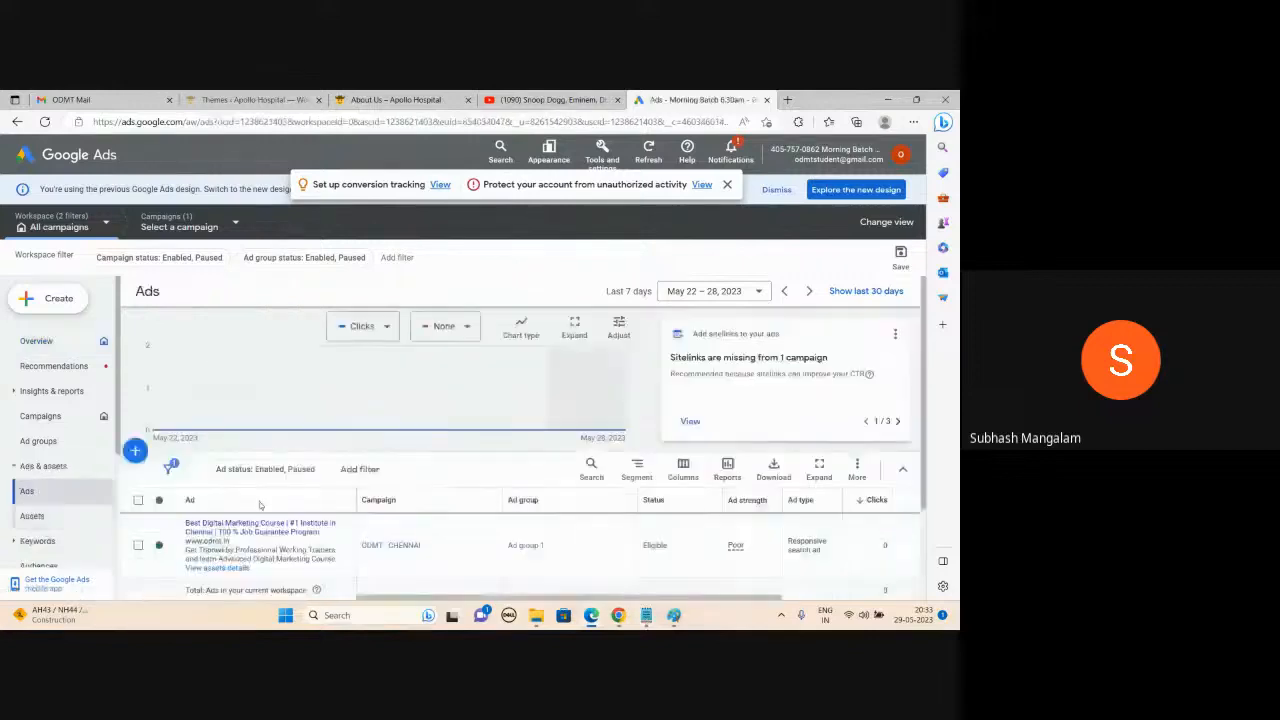
scroll(260, 505, down, 2)
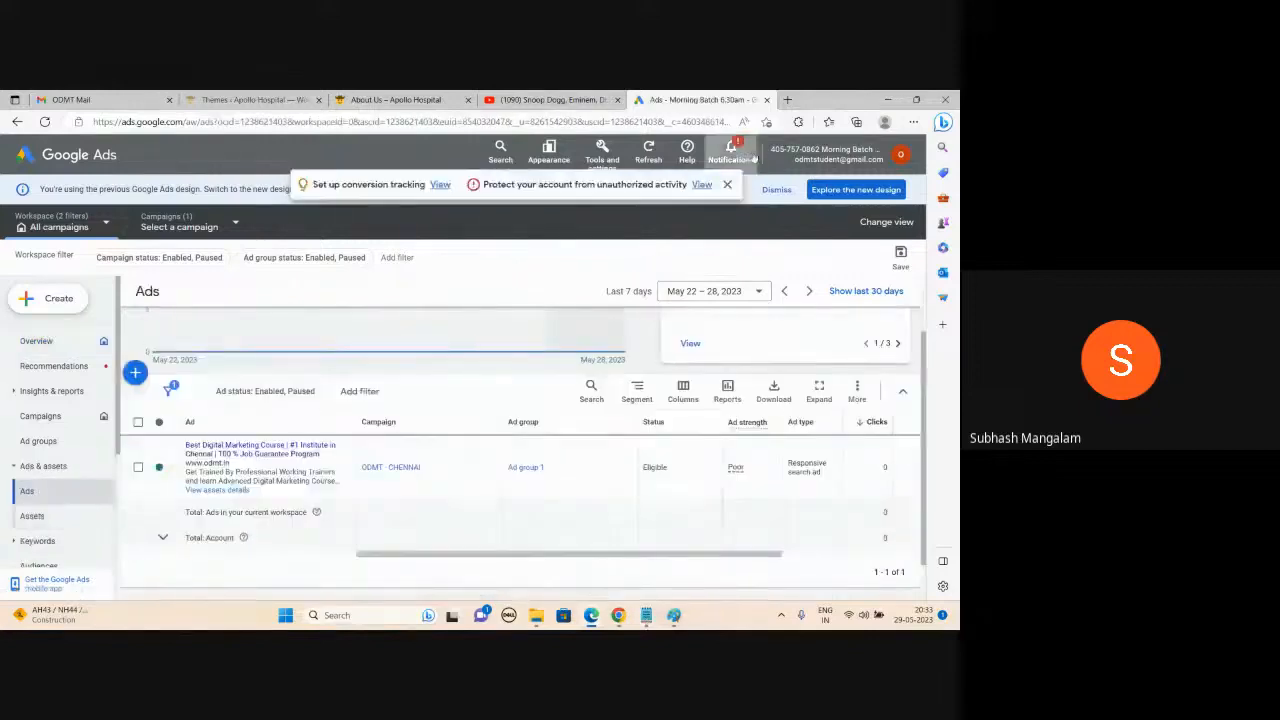
Open google.com in a new browser tab.
click(788, 100)
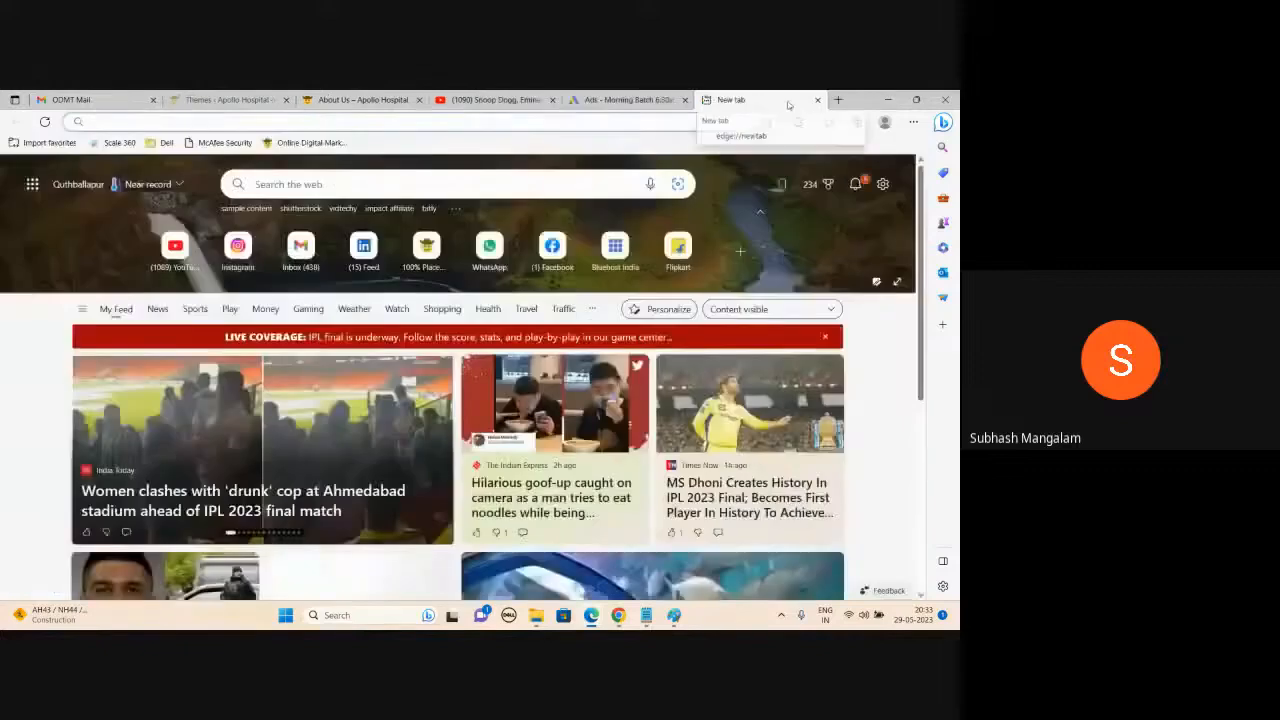
text(google.com)
key(Return)
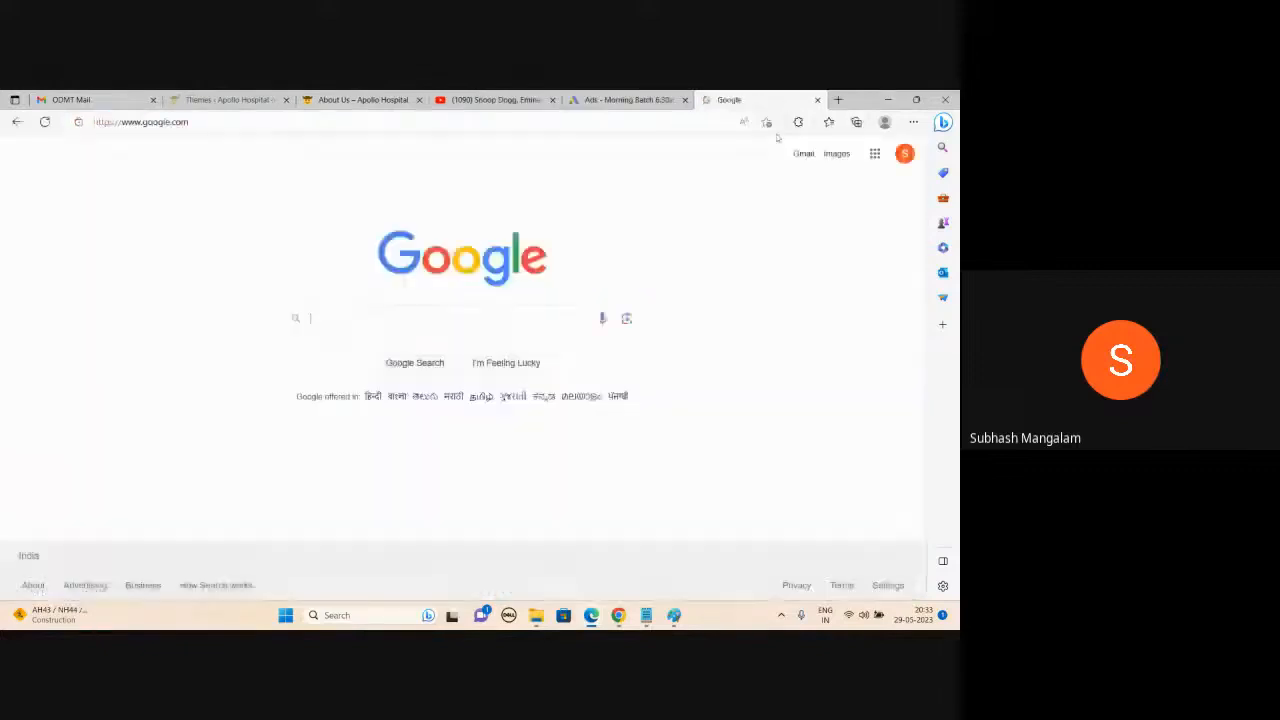
Switch to the urgent-works note in Notepad and add an "Ad Copy" heading below "Keyword match Types".
click(646, 615)
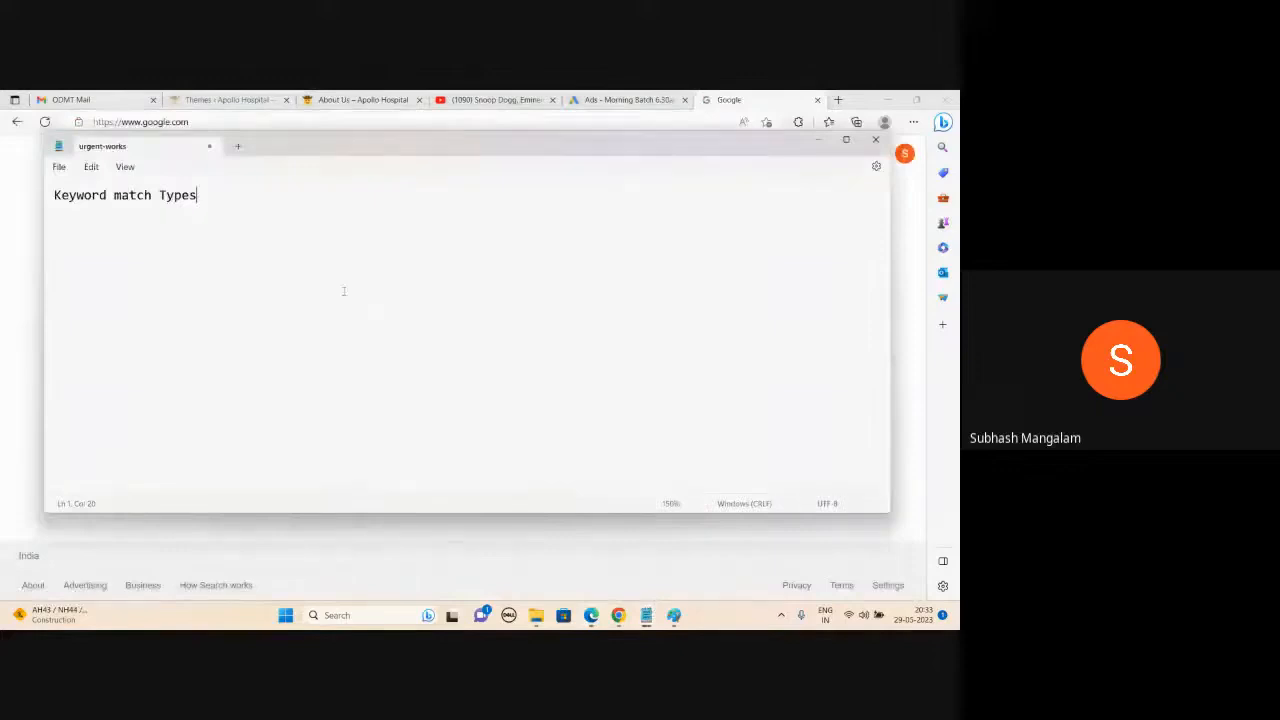
key(Return)
key(Return)
text(Ad Copy)
key(Return)
key(Return)
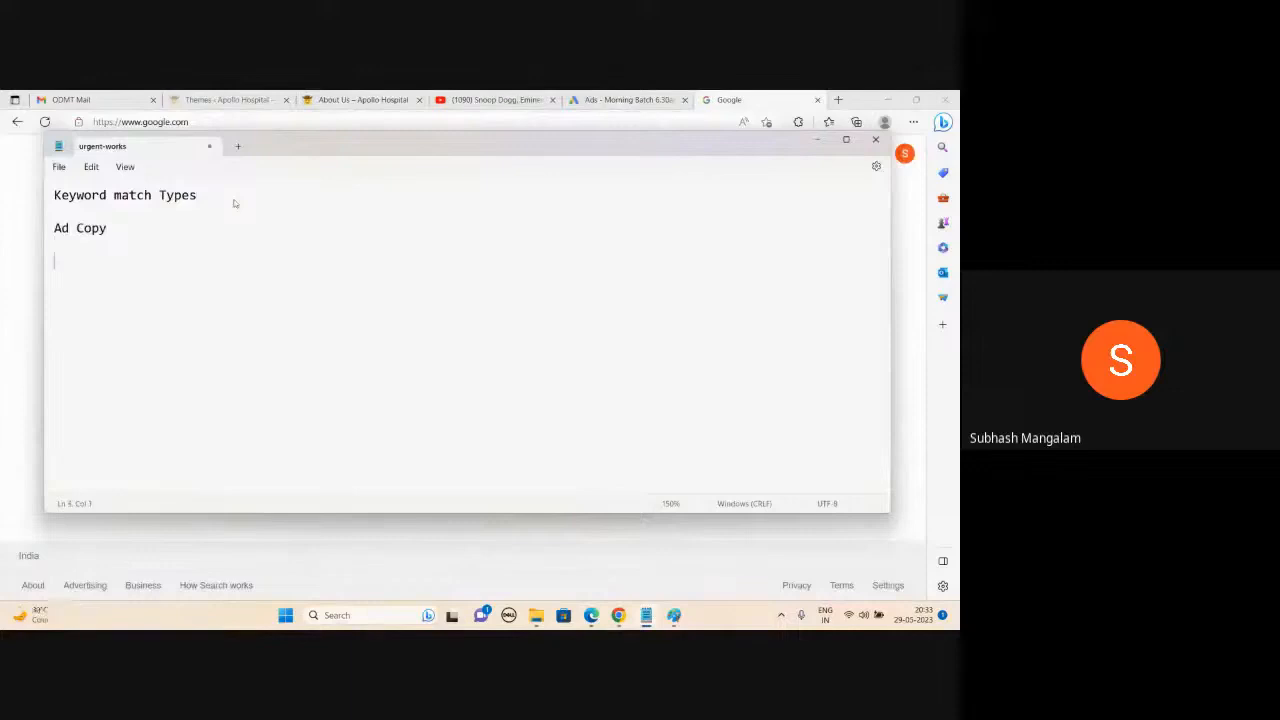
List H1, H2 and H3 under Ad Copy, followed by D1 and D2 as a separate group.
text(H1)
key(Return)
text(H2)
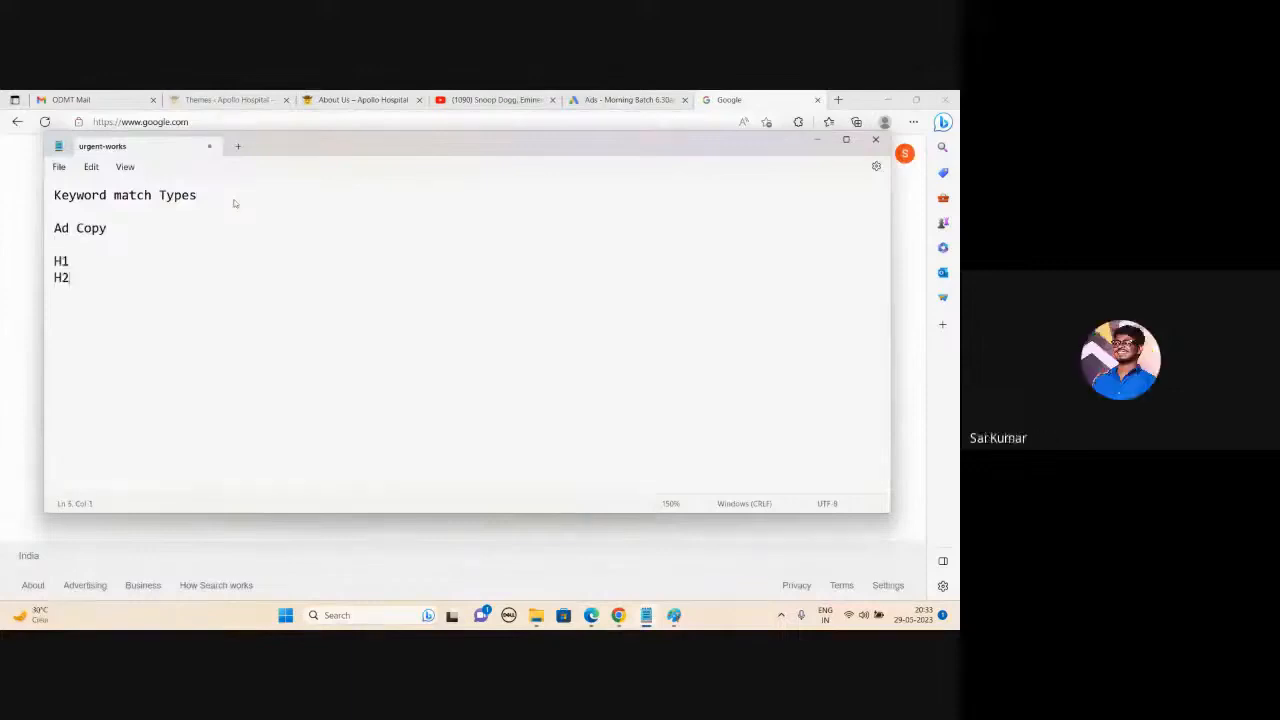
key(Return)
text(H)
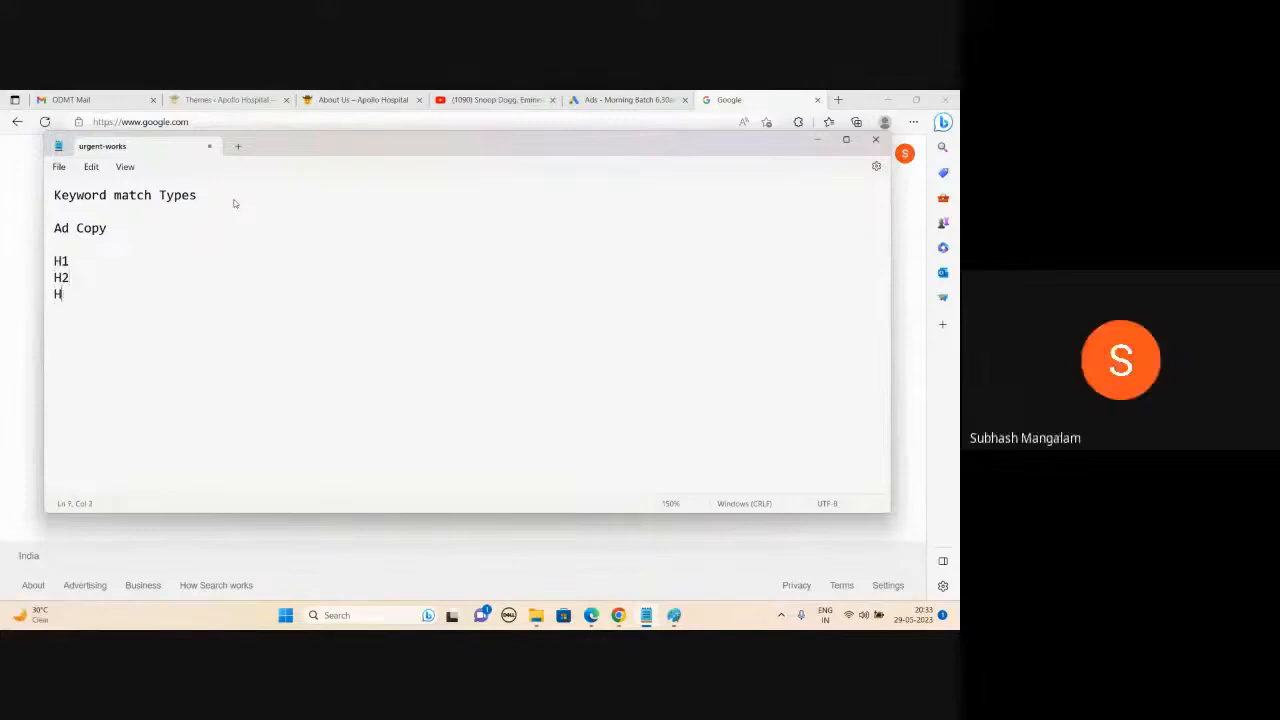
text(3)
key(Return)
key(Return)
text(D1)
key(Return)
text(D2)
Append the character limits ": 30" to the H1 line and ": 90" to the D1 line.
click(85, 277)
click(89, 260)
text(- 30)
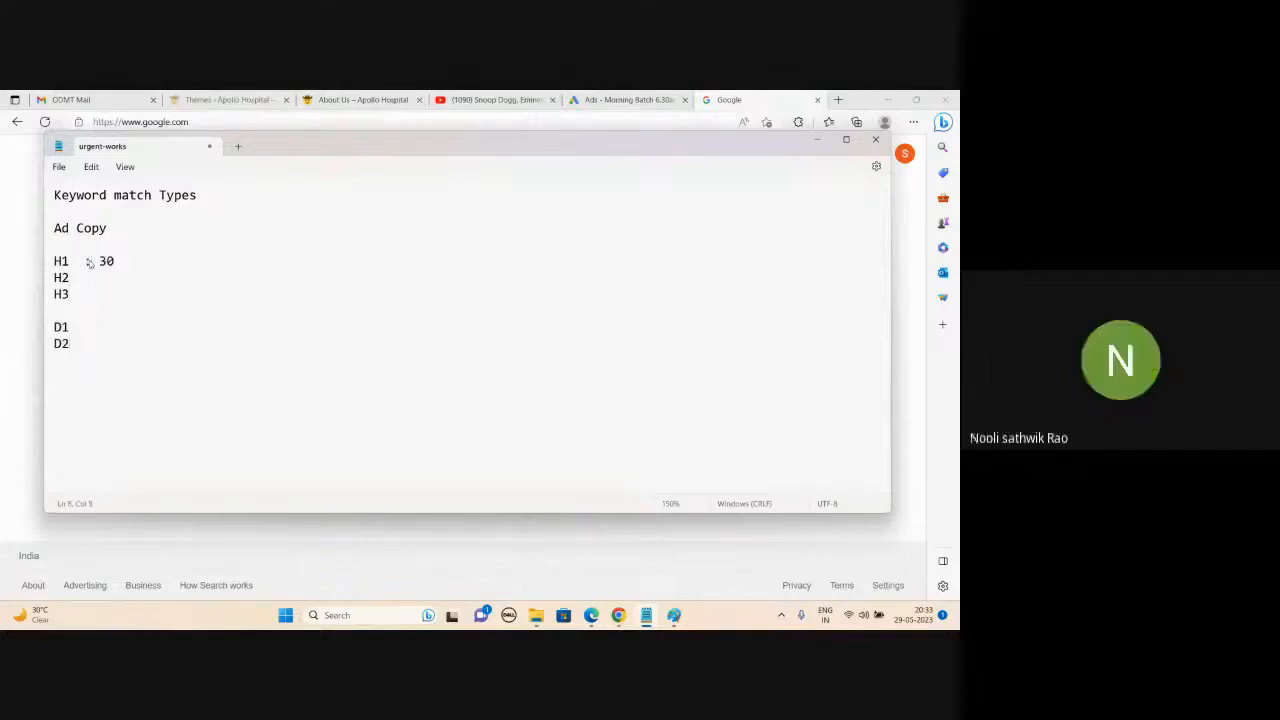
click(82, 328)
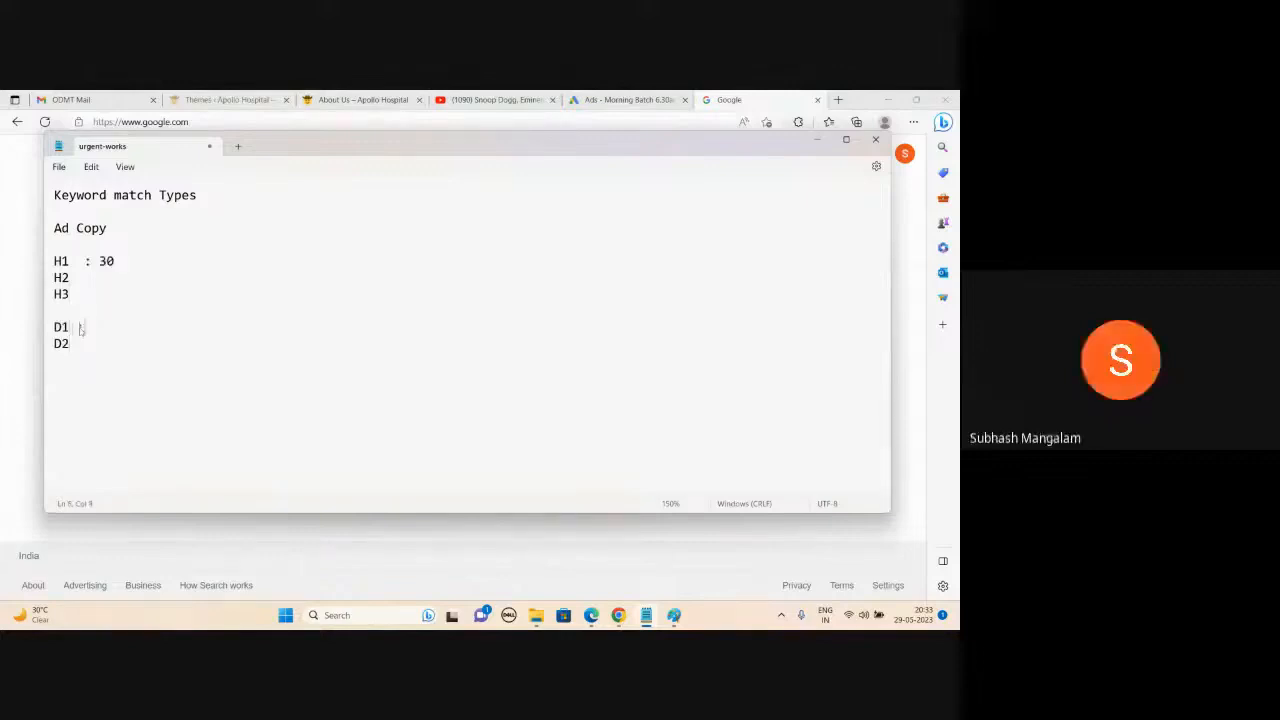
text(: 90)
Extend the headline list below H3 with three lines of single dots and a final "h15" line.
click(79, 291)
key(Return)
text(.)
key(Return)
text(.)
key(Return)
text(.)
key(Return)
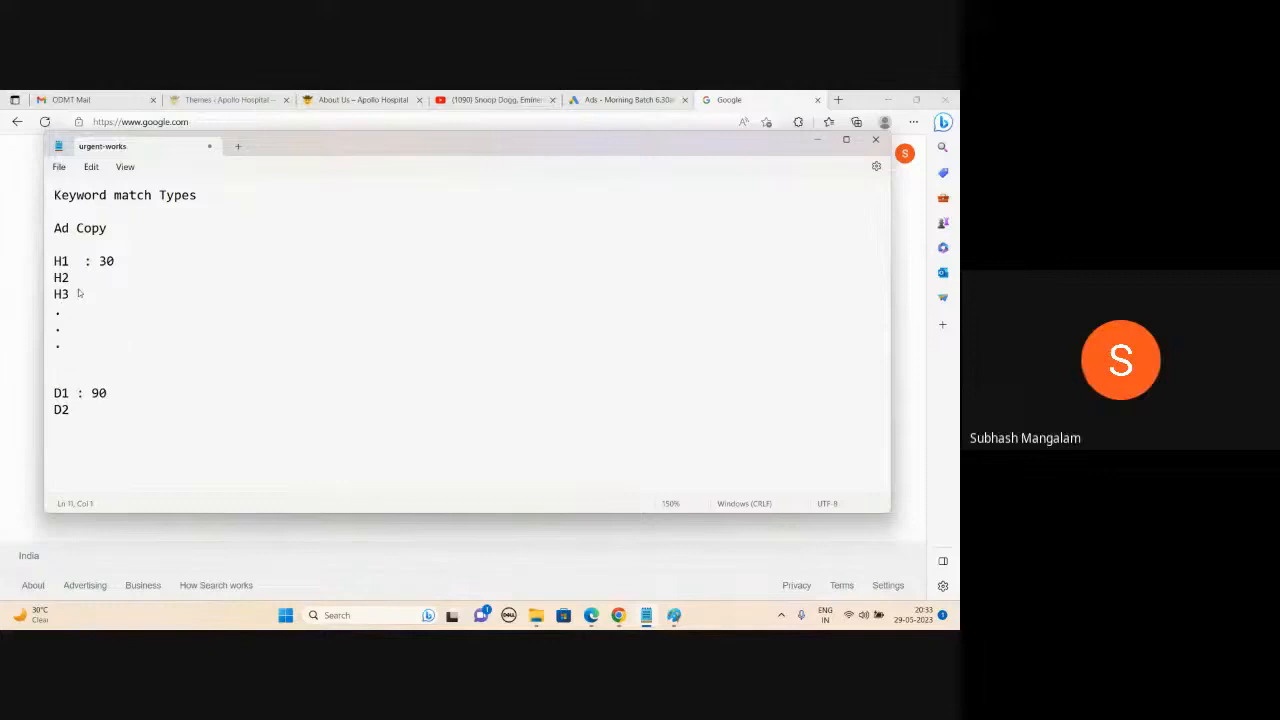
text(h15)
Add the line "responsive serach Ad" between the Ad Copy heading and the headline list, with extra spacing below it.
drag(72, 300, 54, 262)
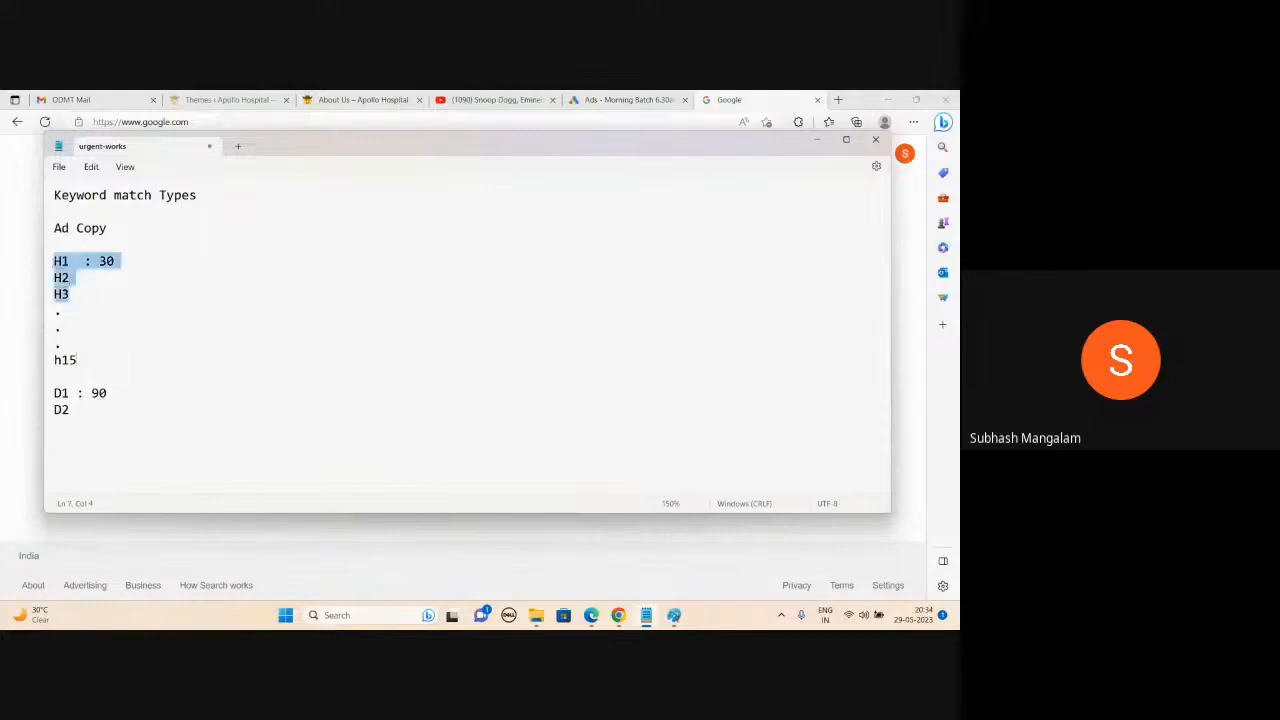
click(102, 294)
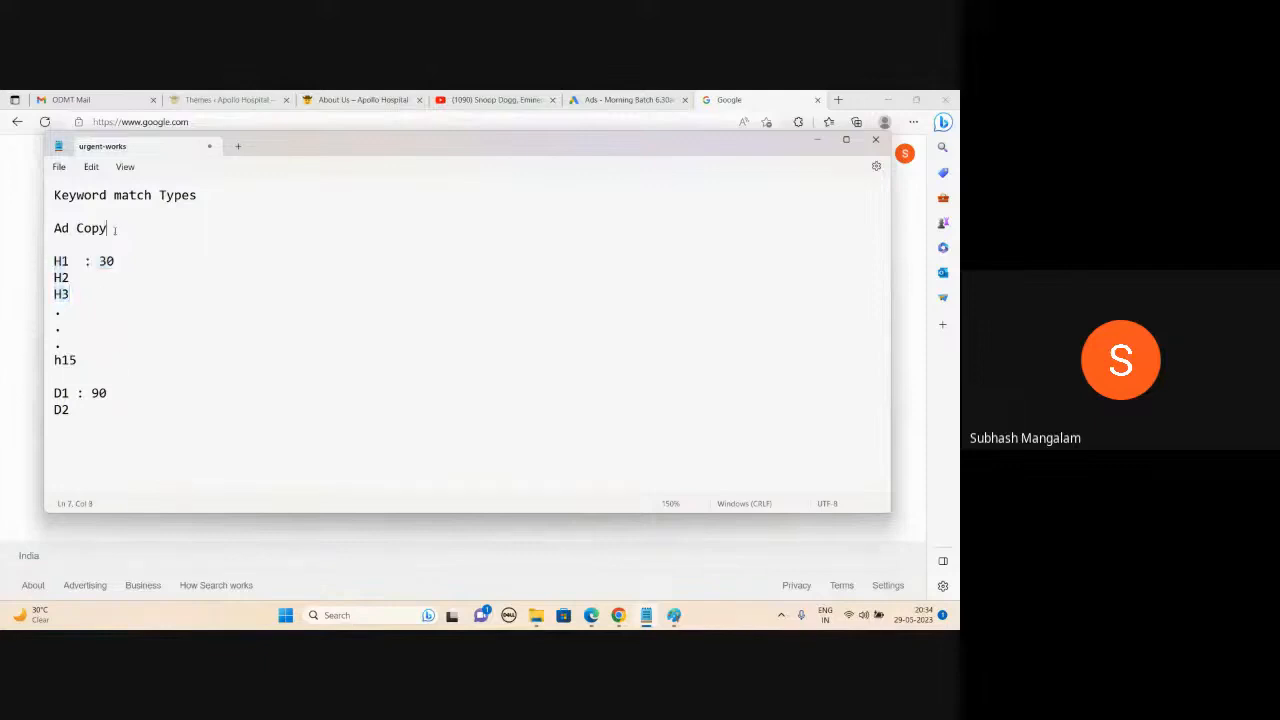
key(Return)
key(Return)
text(res)
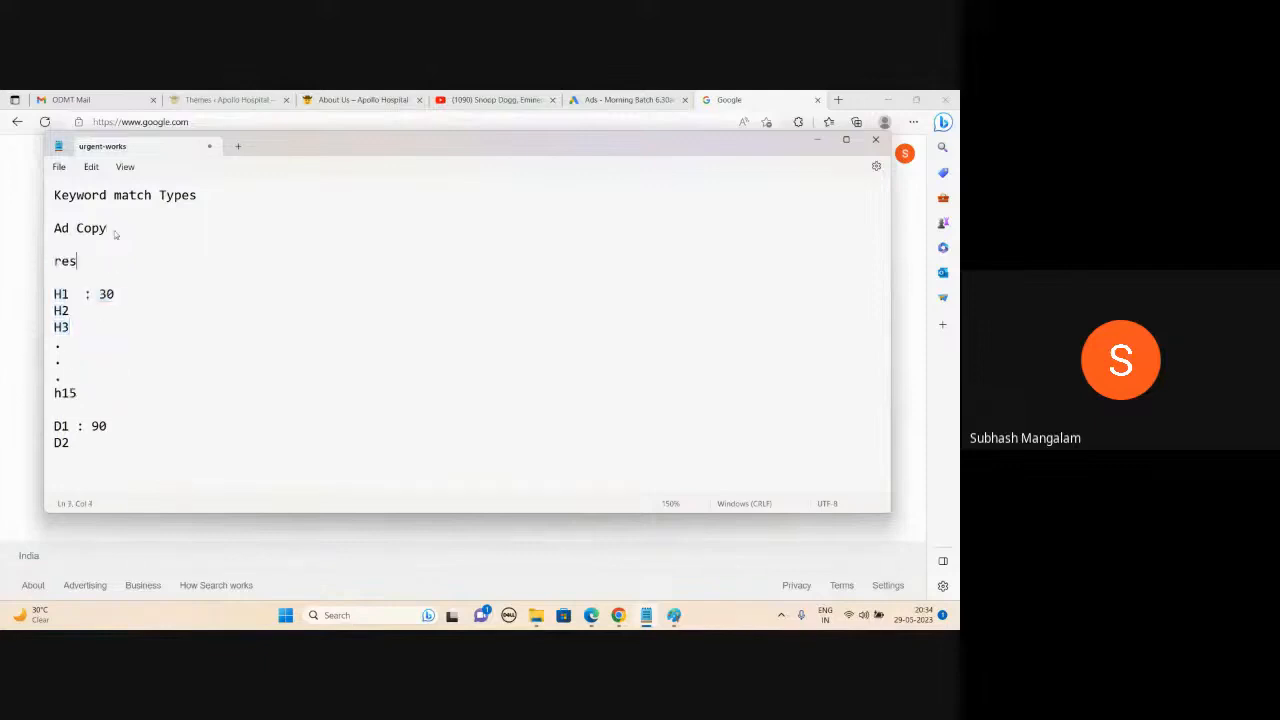
text(ponsive )
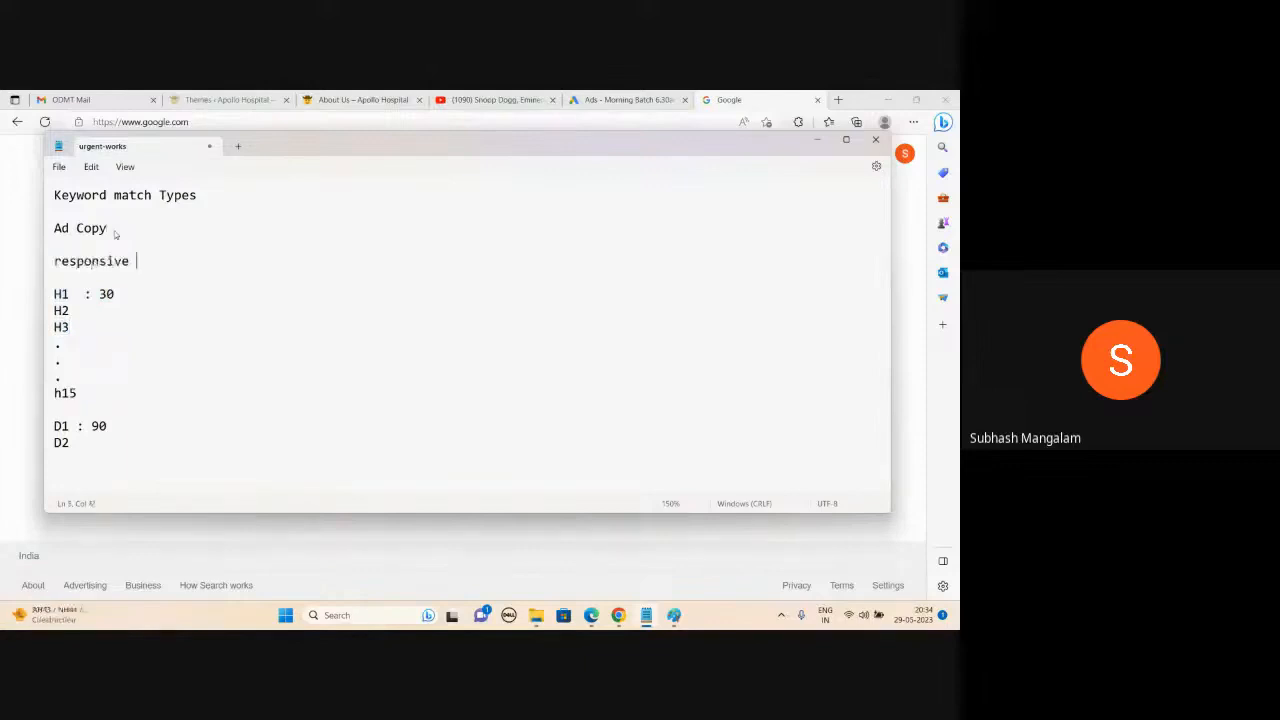
text(serach Ad)
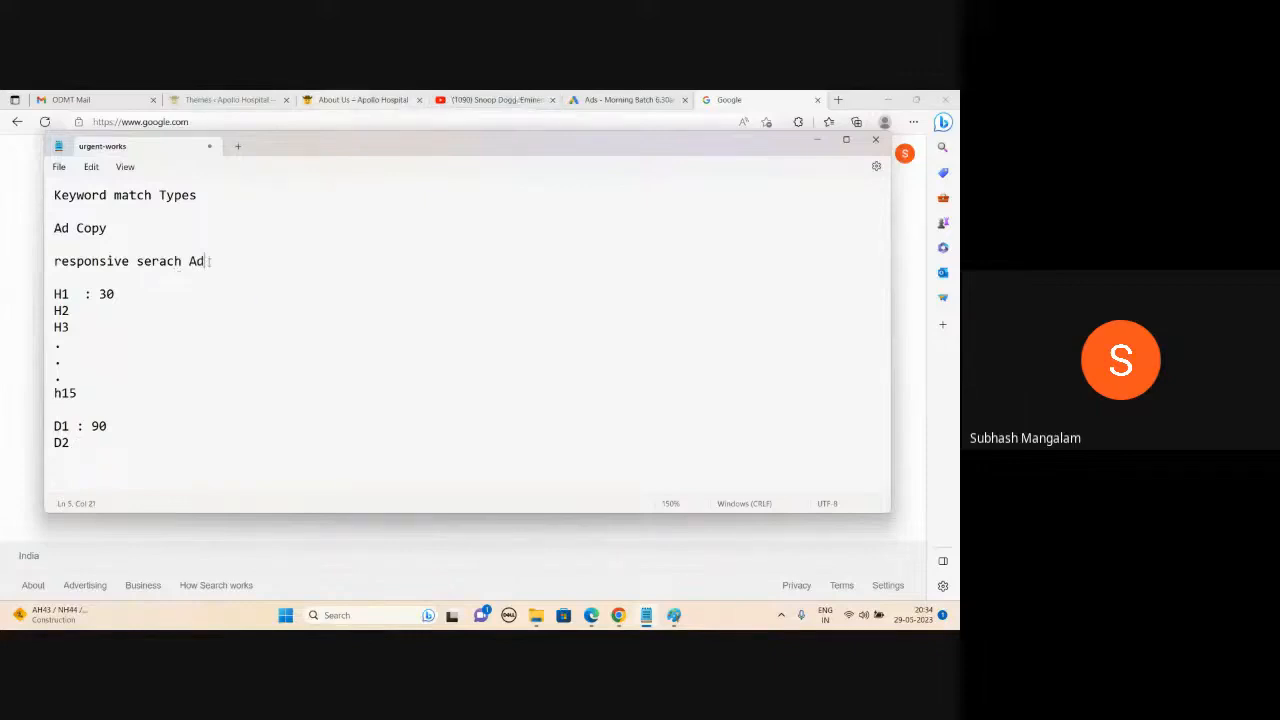
key(Return)
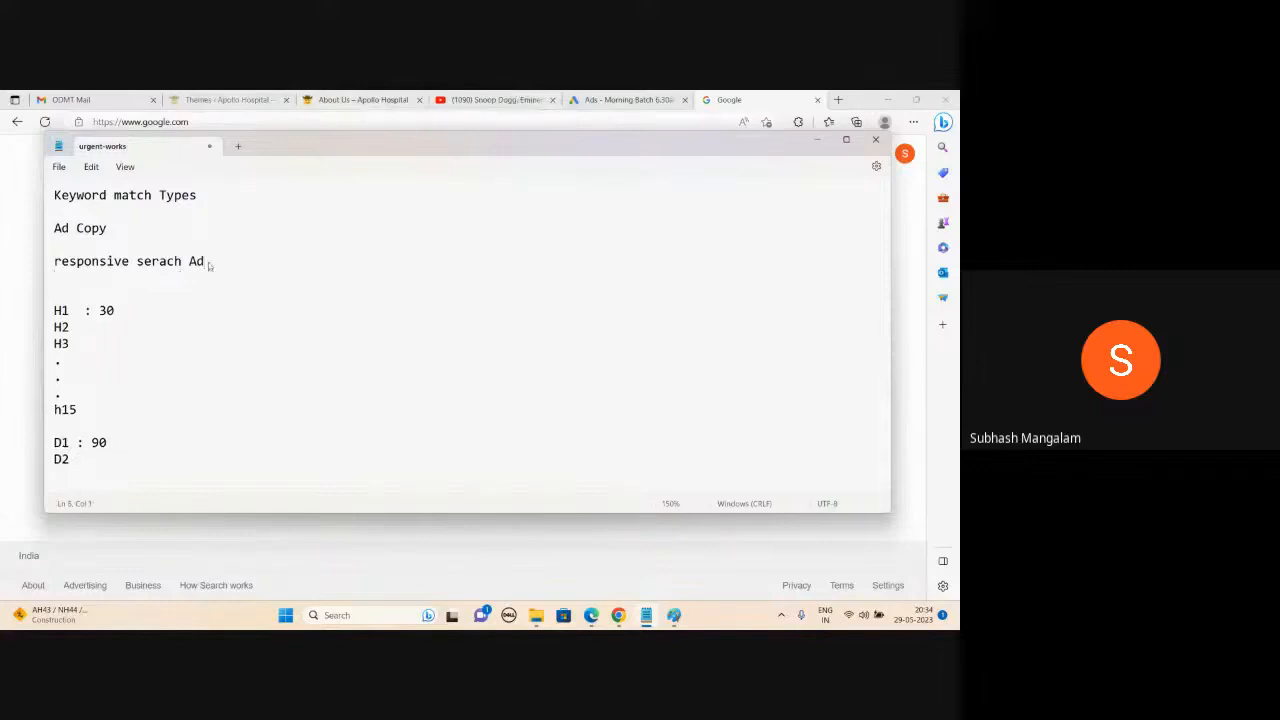
Insert a "URL" line below the first dot line under H3 in the headline list.
click(80, 354)
key(Return)
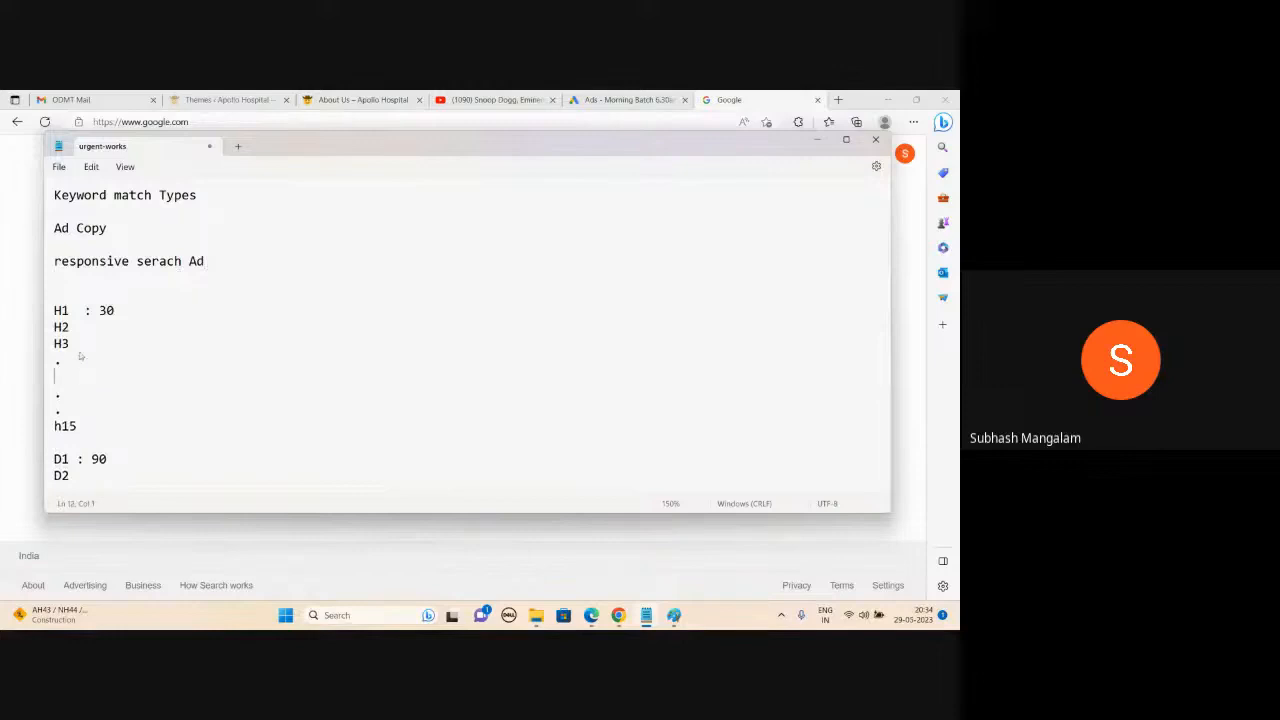
text(URL)
Switch to the browser and search Google for "digital marketing course in hyderabad".
click(816, 140)
click(351, 318)
text(d)
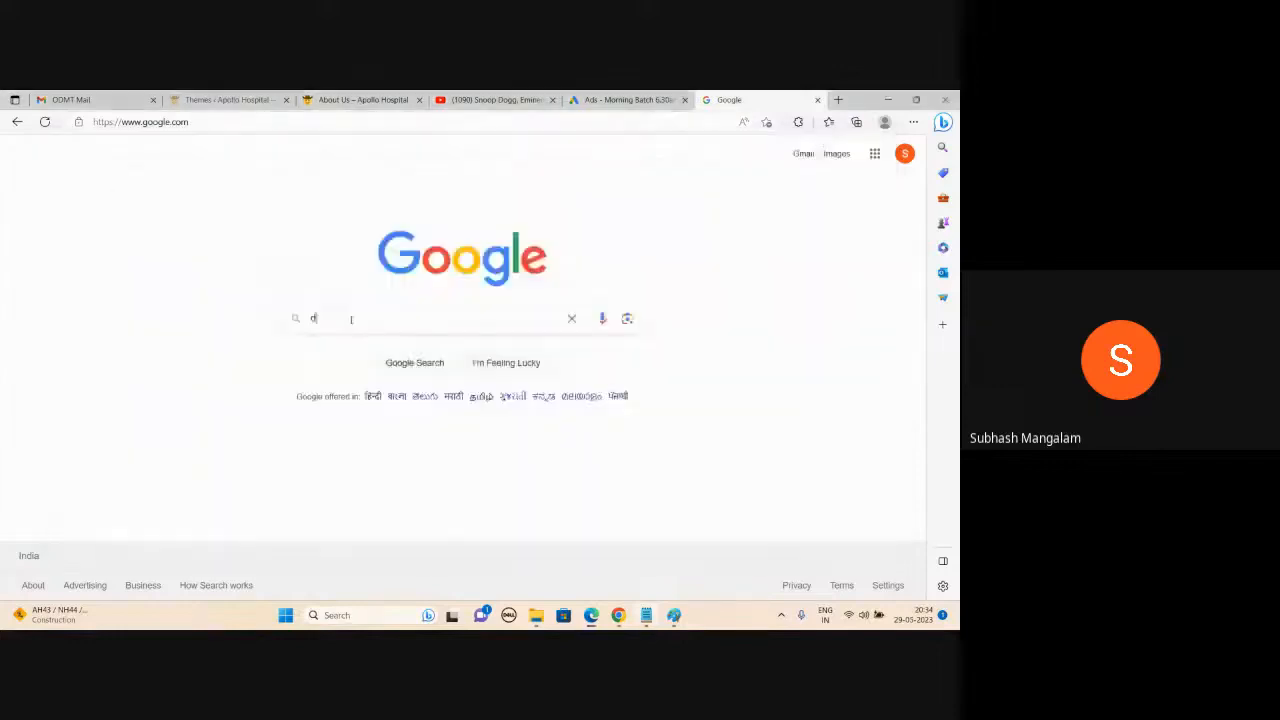
text(igital m)
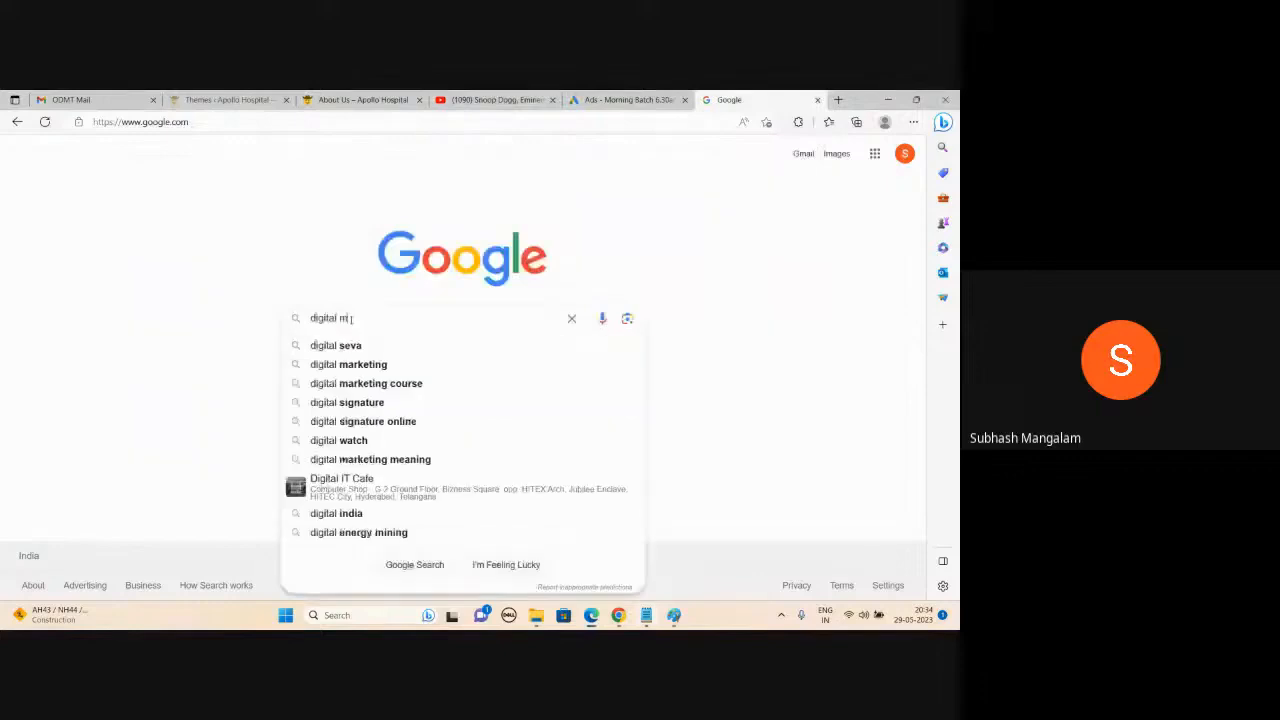
text(arketing)
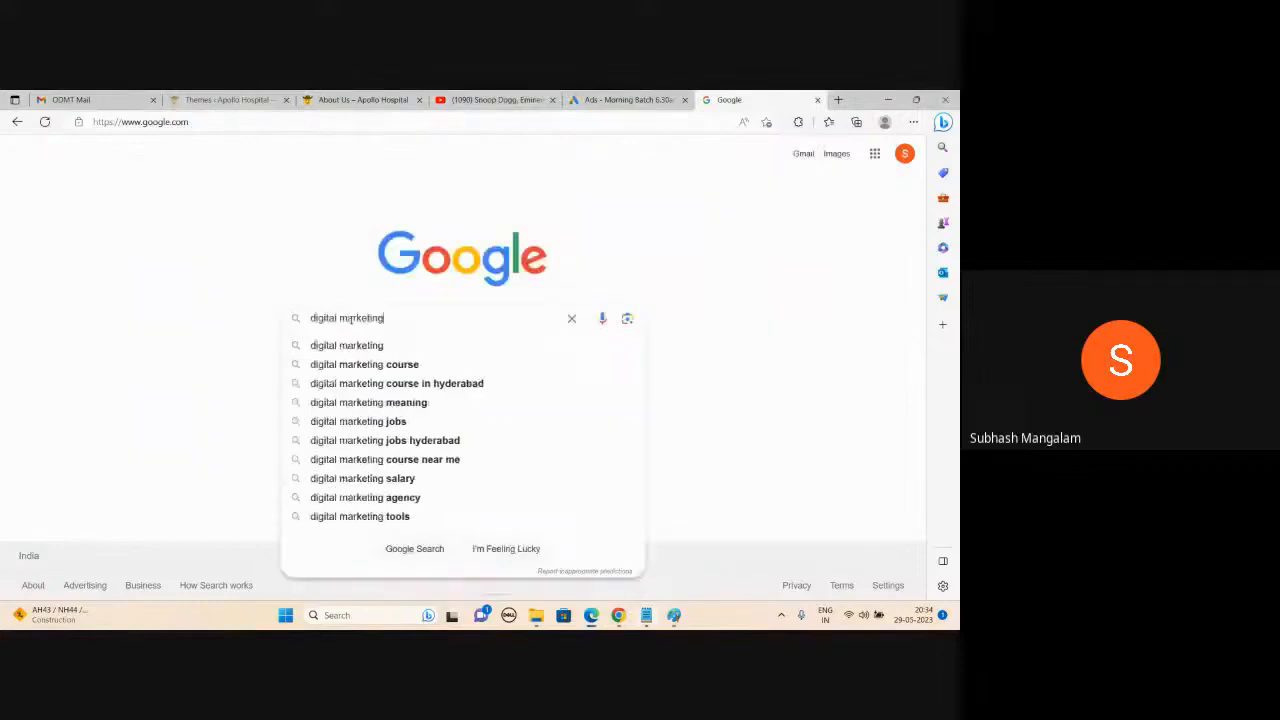
key(Down)
key(Down)
key(Down)
key(Return)
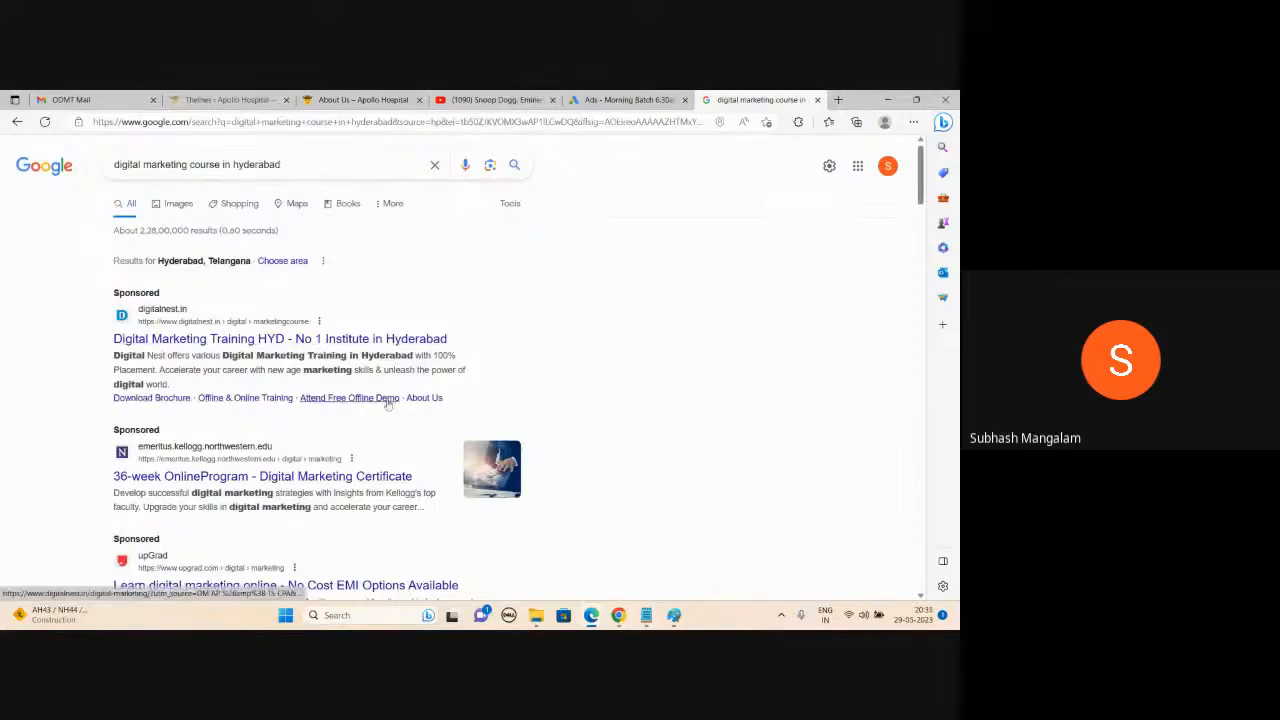
Examine the headlines, URLs, descriptions and extra links of the sponsored ads throughout the search results.
scroll(338, 372, down, 1)
scroll(338, 372, down, 2)
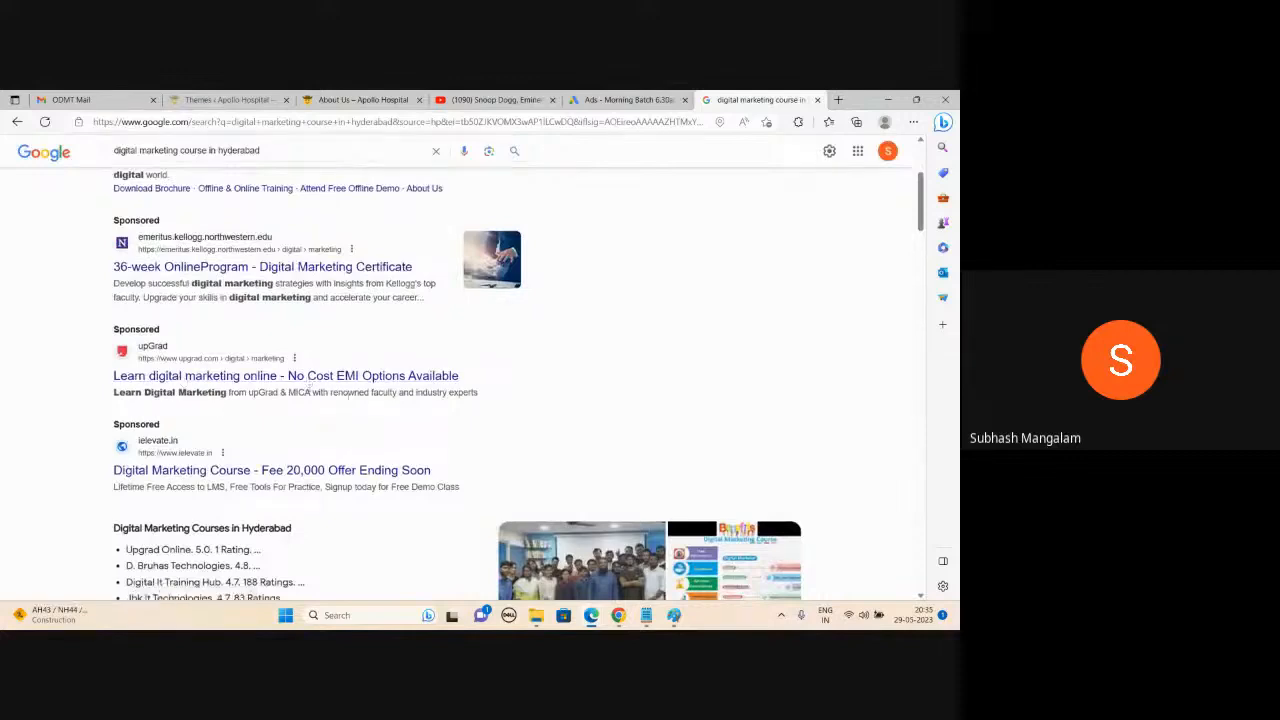
scroll(310, 380, down, 1)
scroll(296, 349, up, 2)
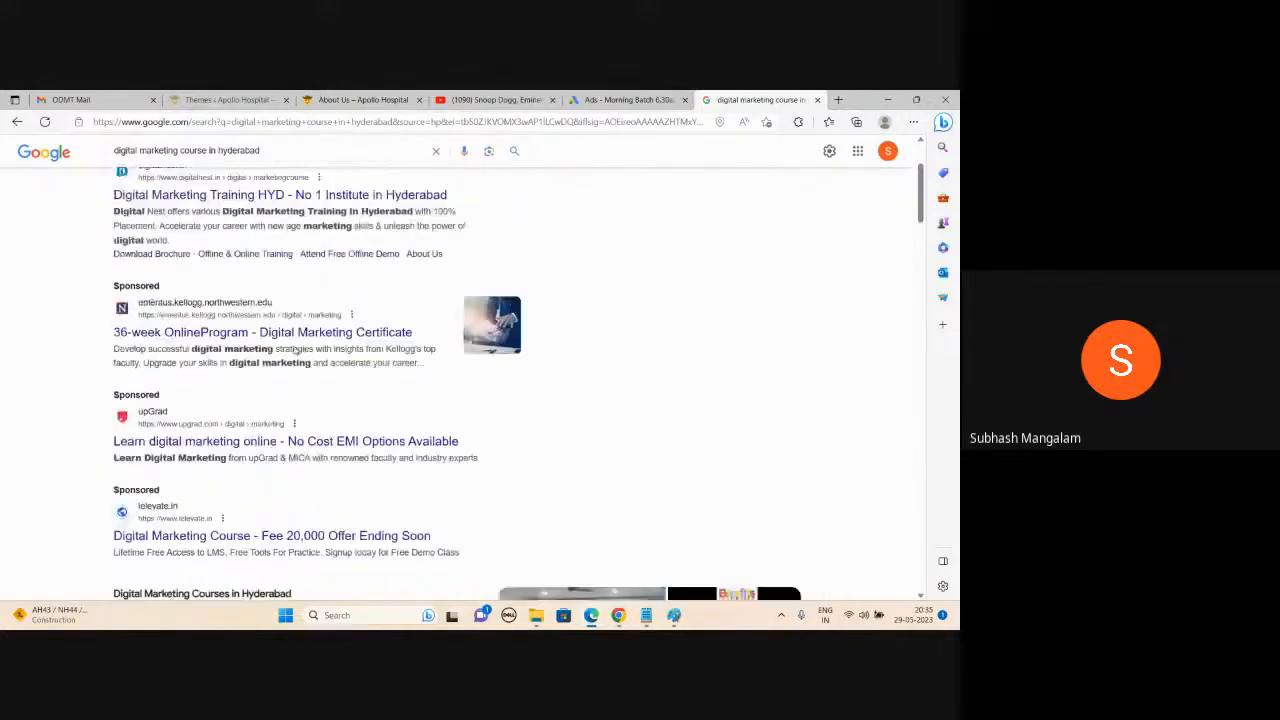
scroll(296, 349, up, 1)
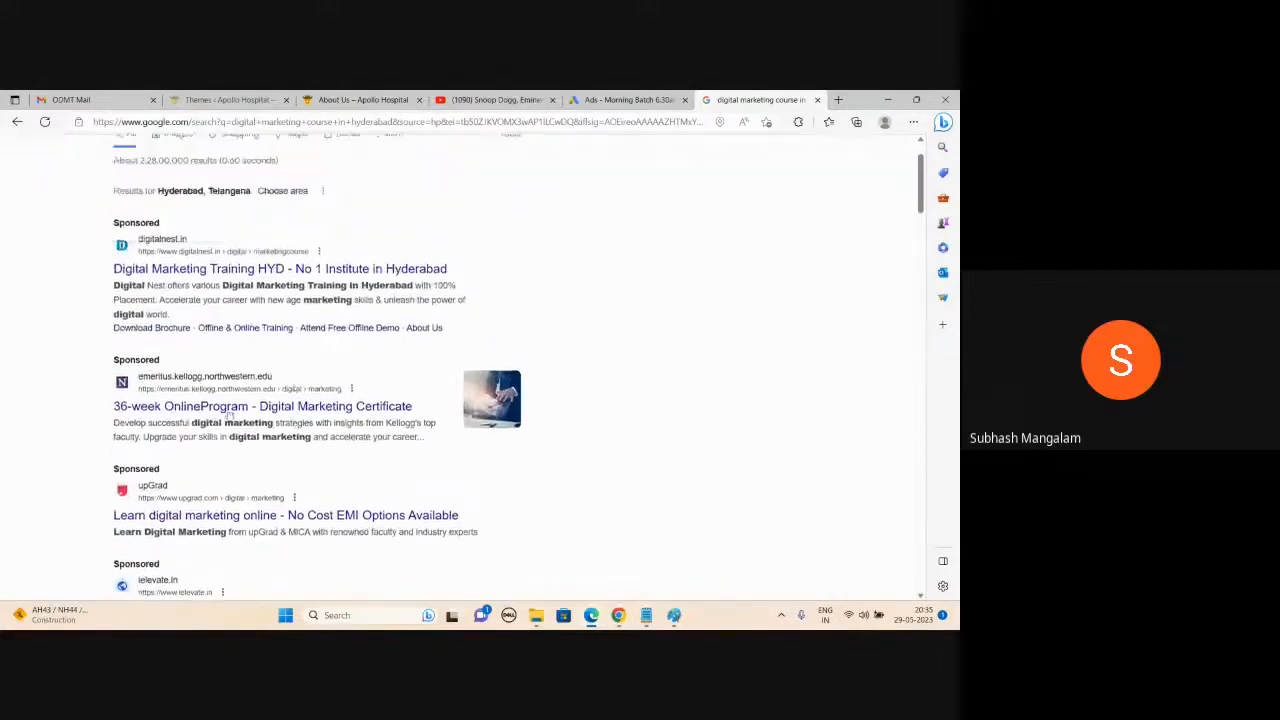
drag(920, 181, 904, 504)
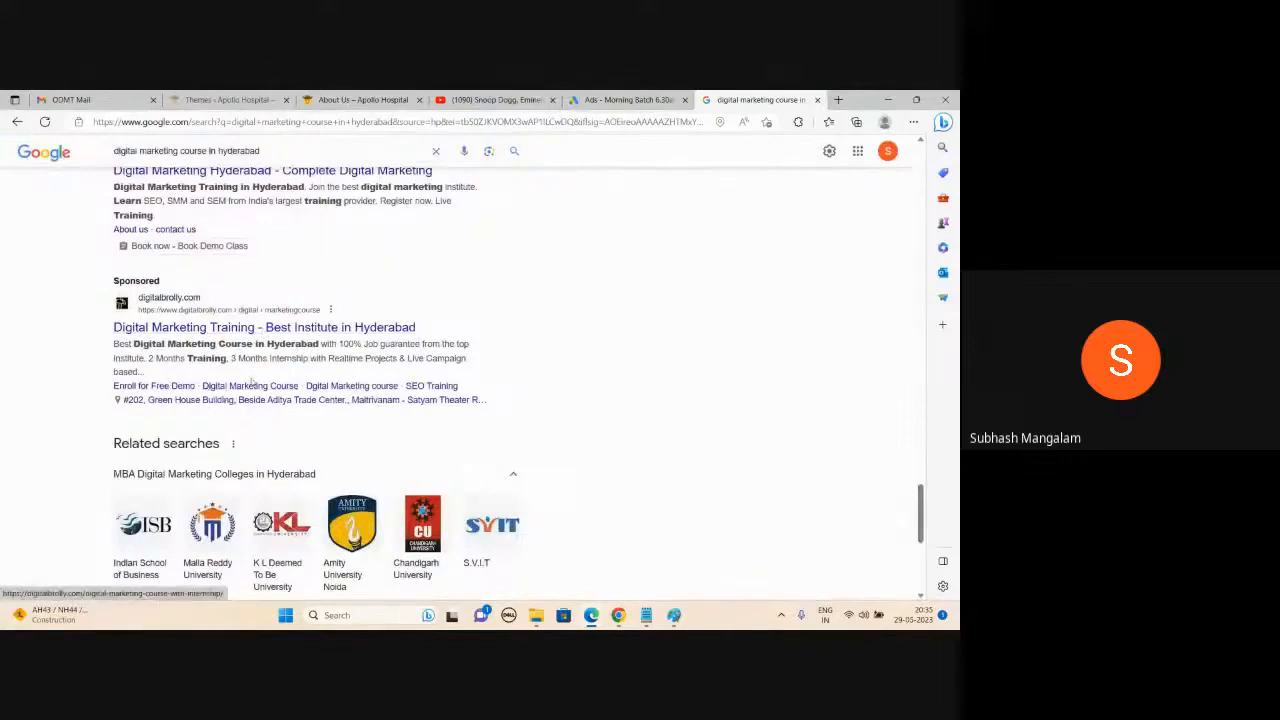
scroll(164, 404, up, 2)
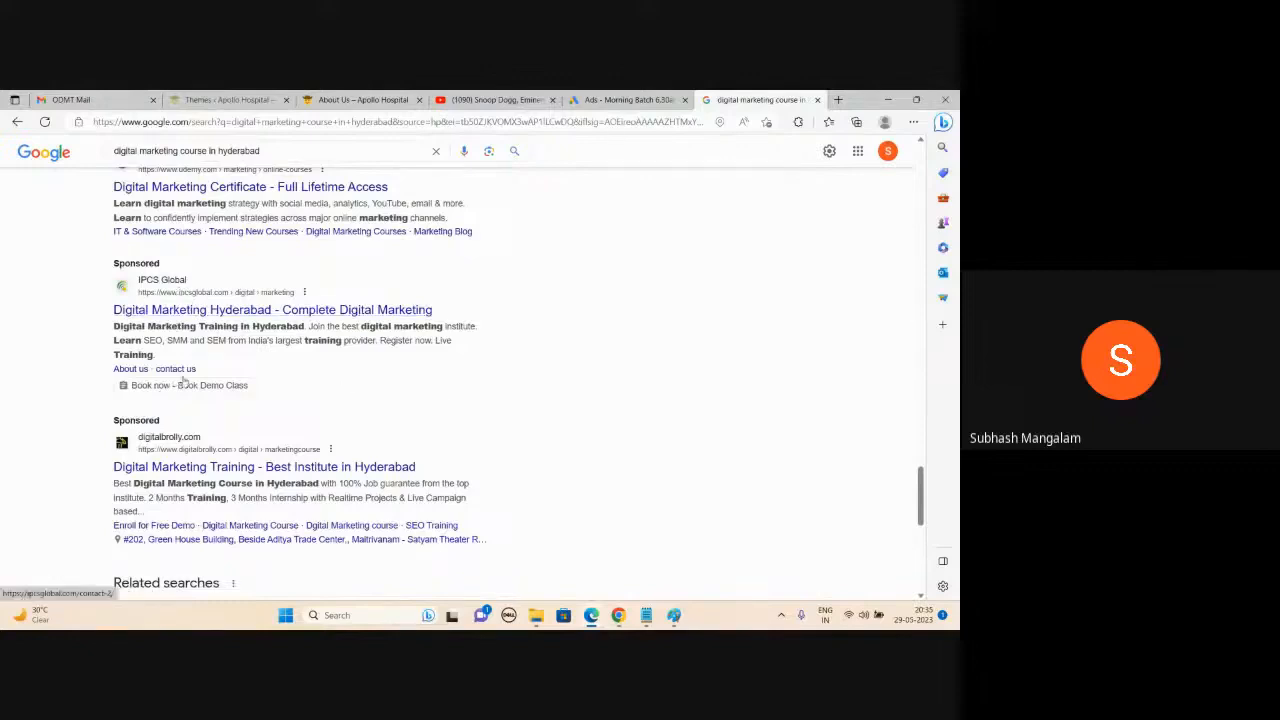
scroll(297, 360, up, 2)
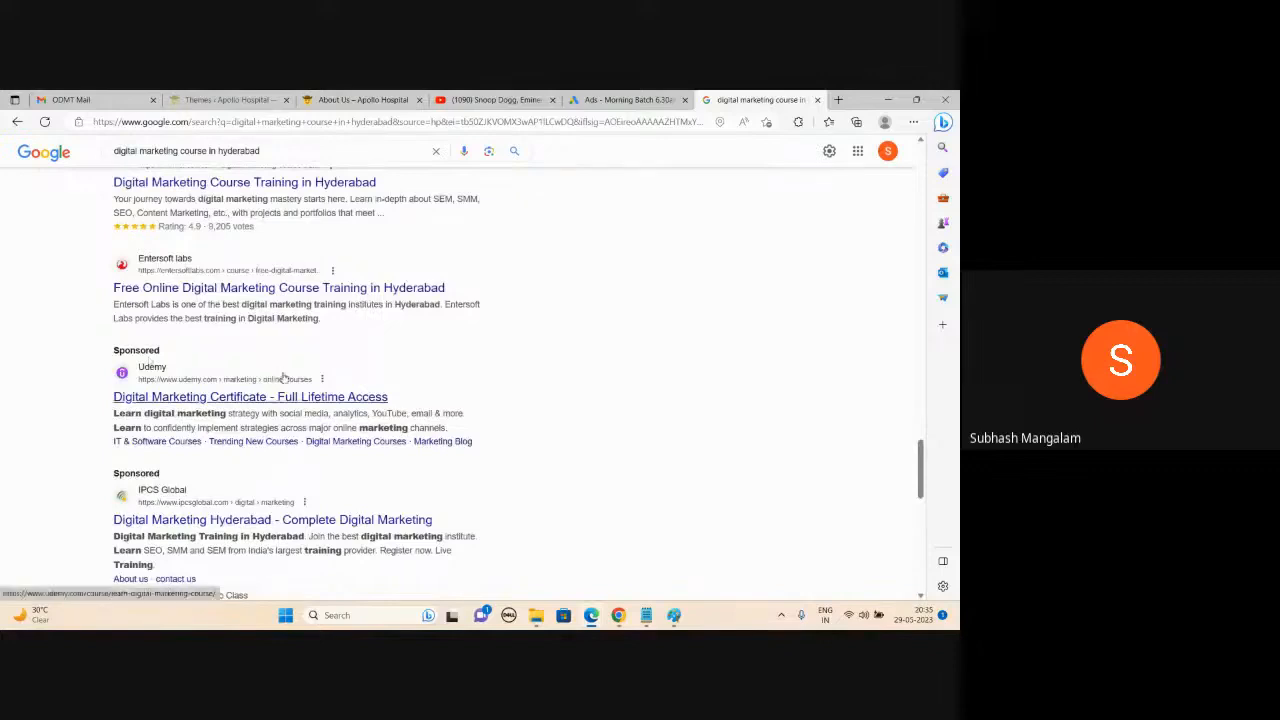
scroll(284, 377, down, 2)
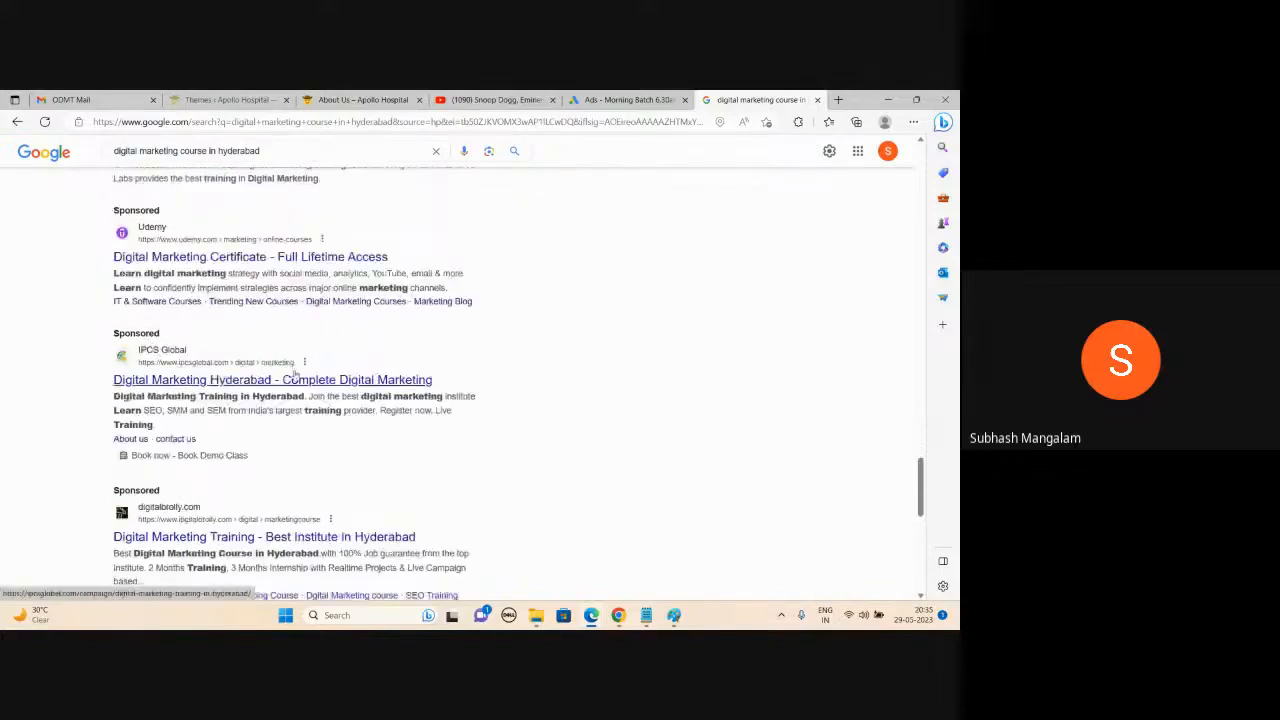
scroll(292, 367, down, 2)
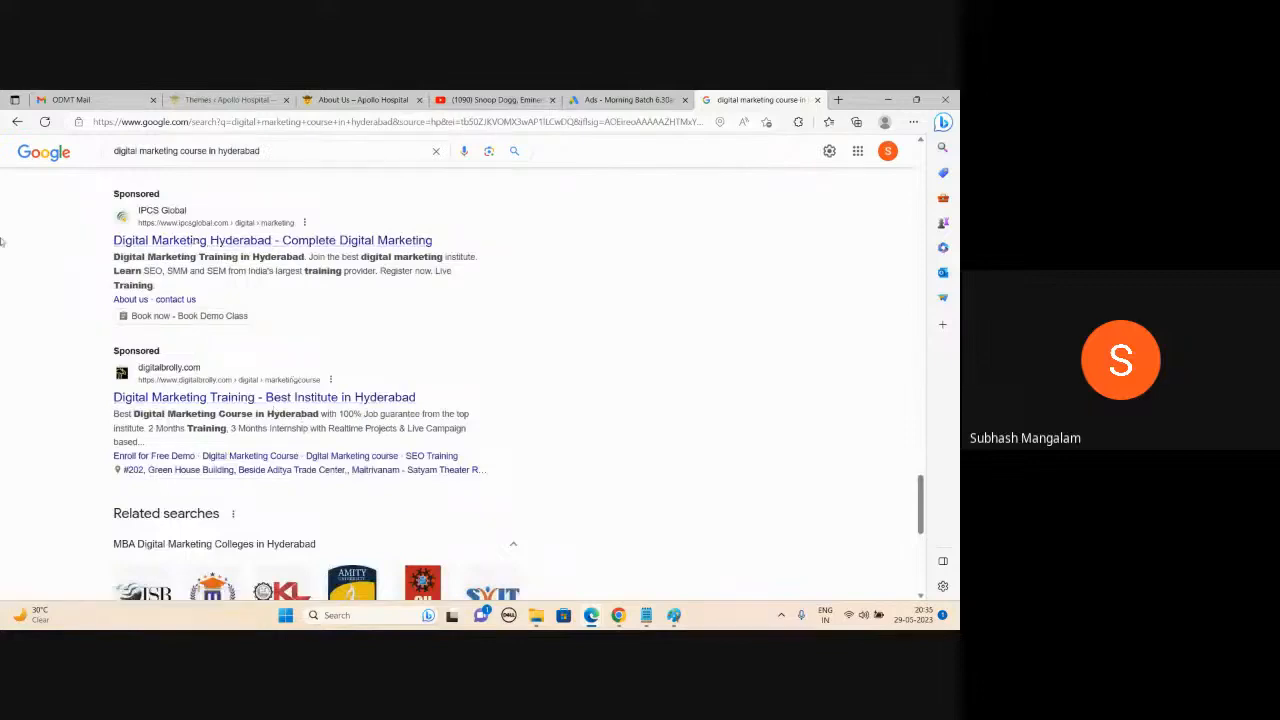
Return to the urgent-works notes and add an "Ad Extensions:" heading below the D2 line.
click(647, 615)
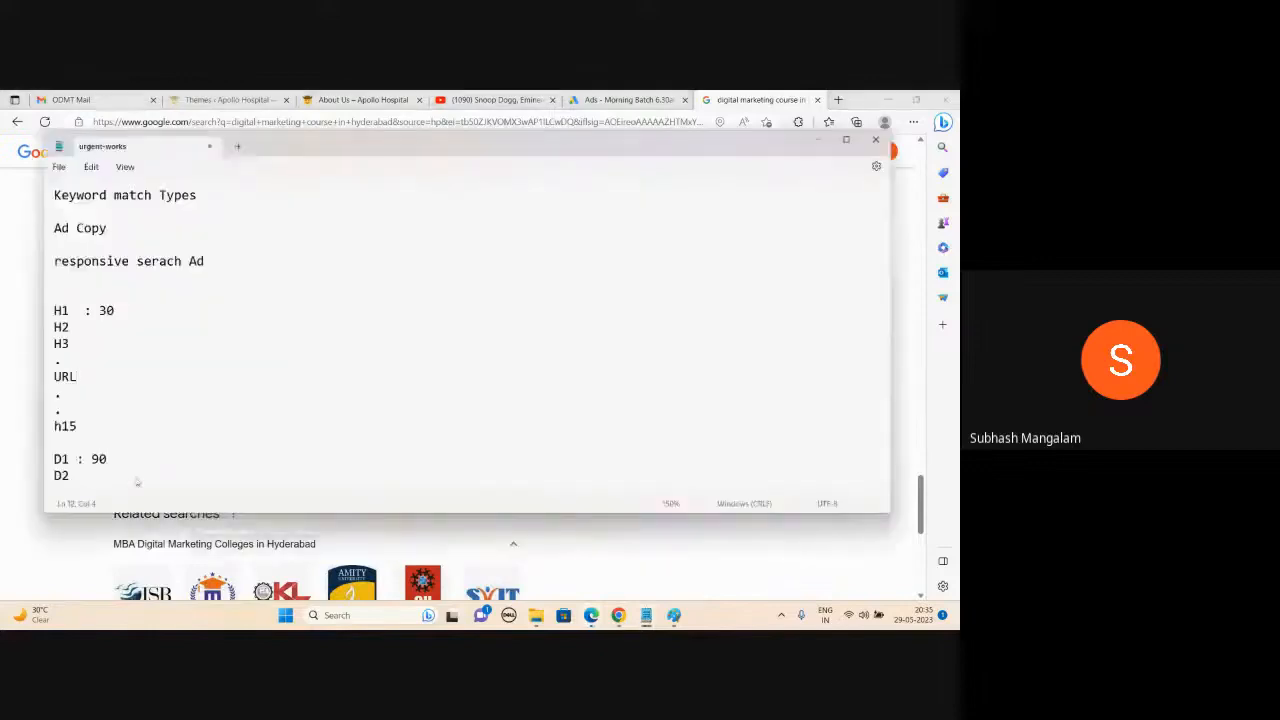
scroll(137, 482, down, 1)
text(Ex)
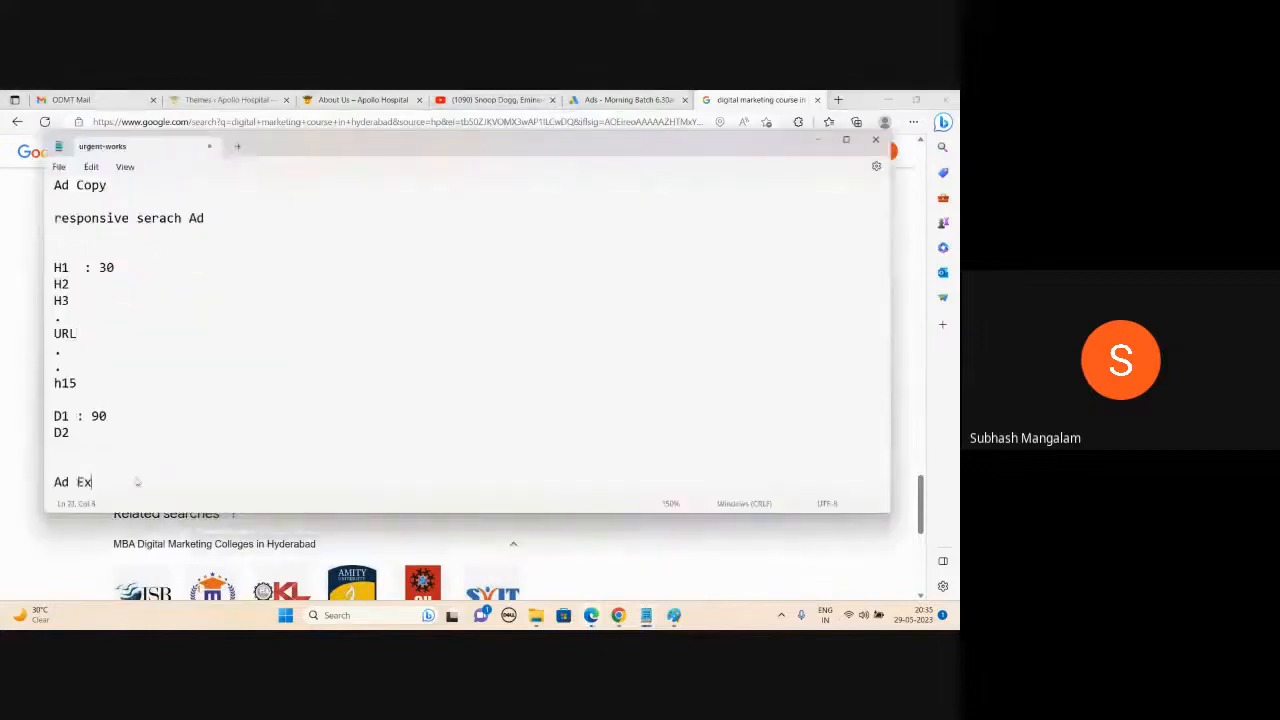
text(tensions)
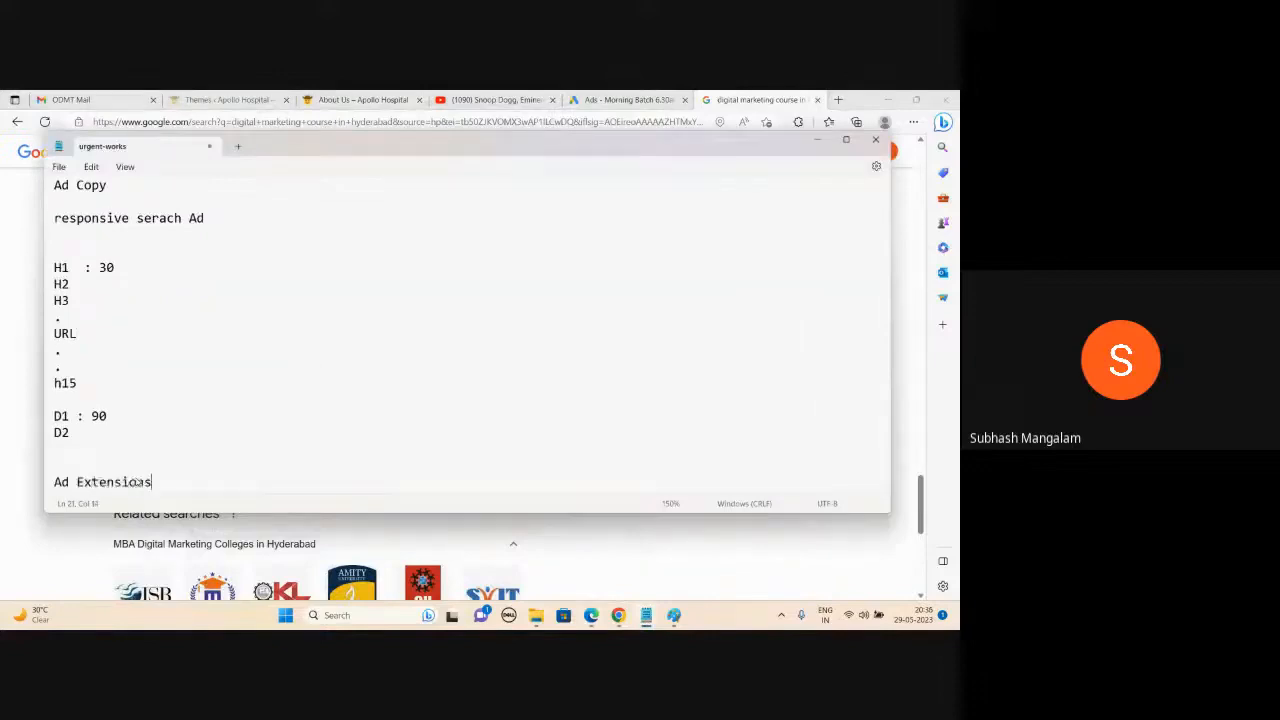
text(:)
key(Return)
key(Return)
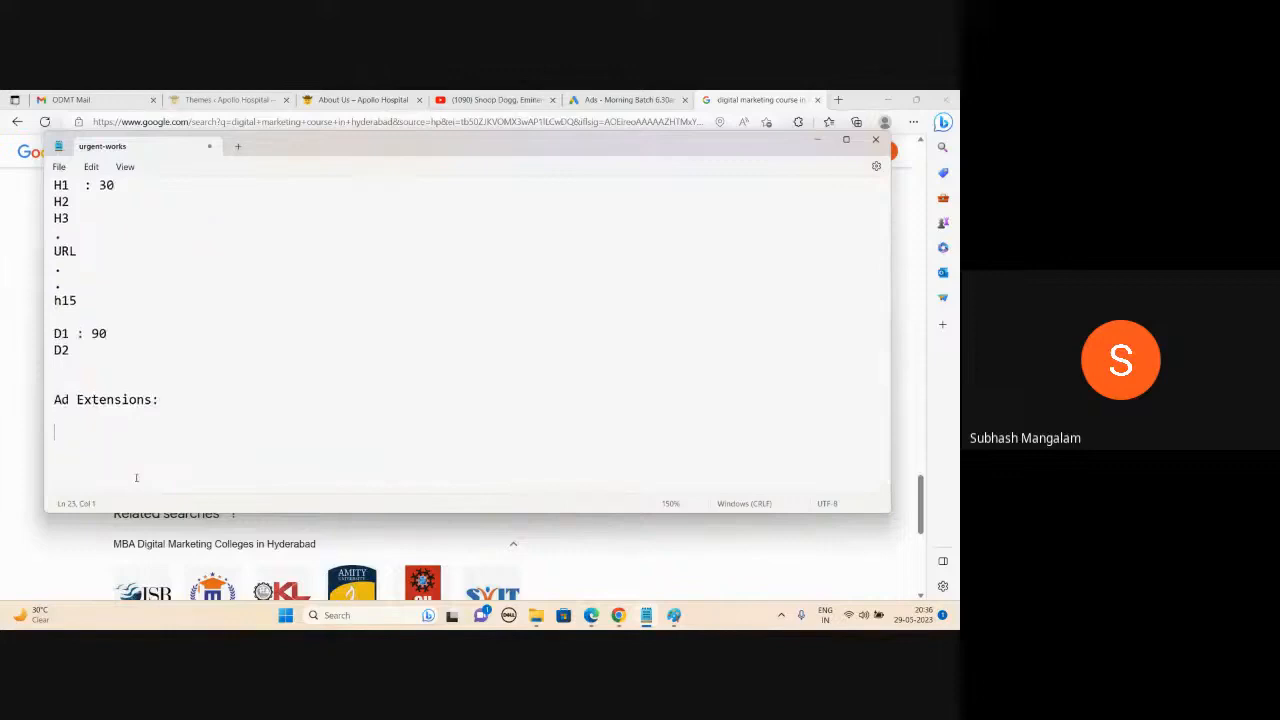
List Sitelinks, Call Out, Structure Snippet and Call Extension on separate lines under the Ad Extensions heading.
text(Sitelinks)
key(Return)
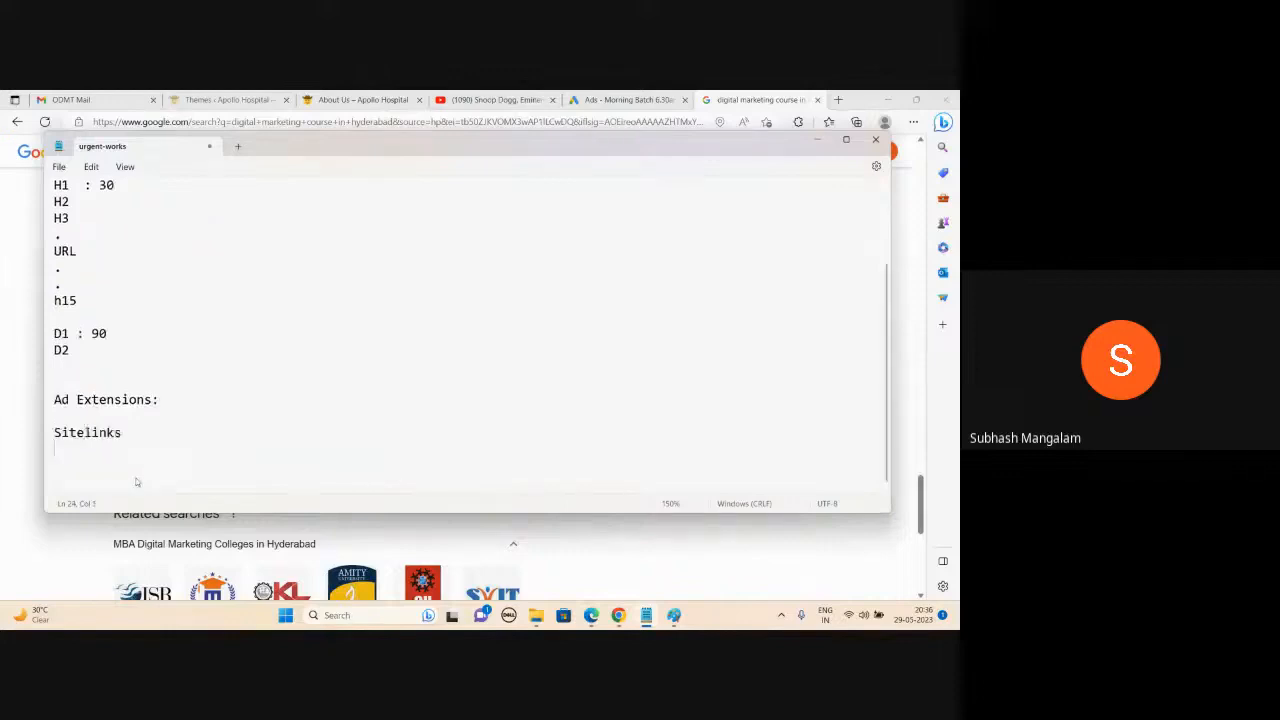
text(Call Out)
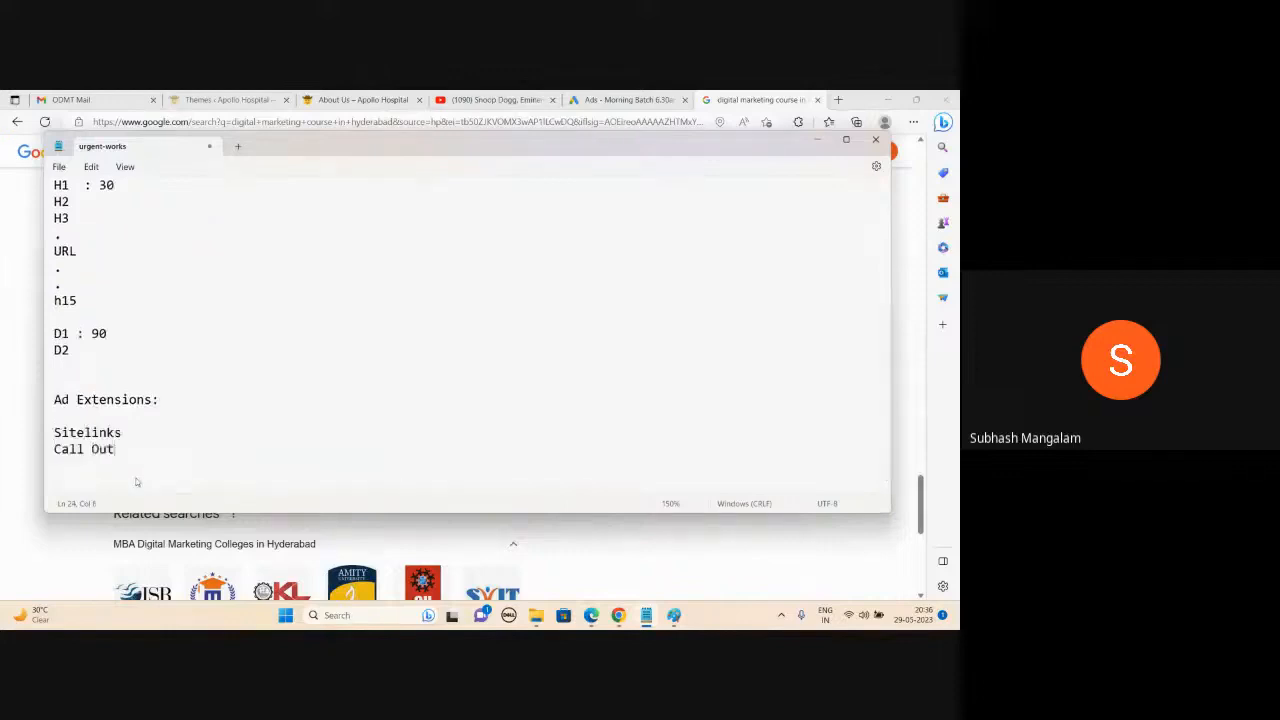
key(Return)
text(Structure Snippet)
key(Return)
text(Call Exte)
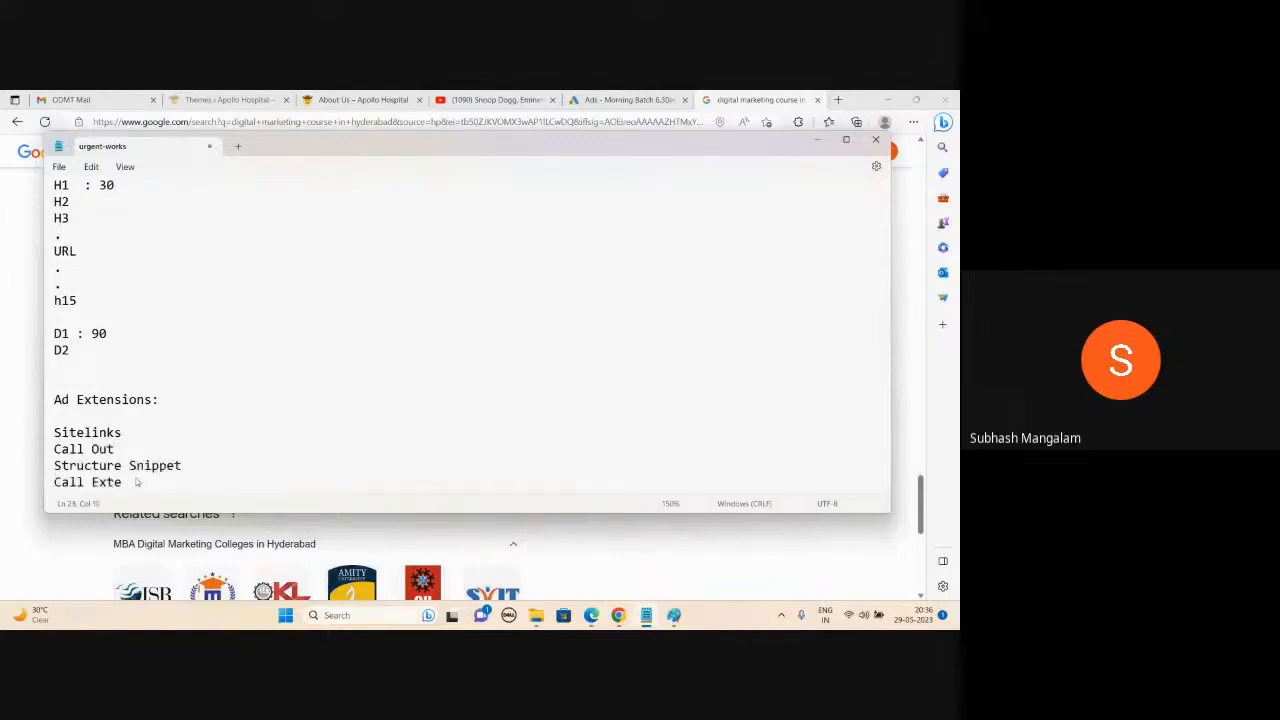
text(nsion)
key(Return)
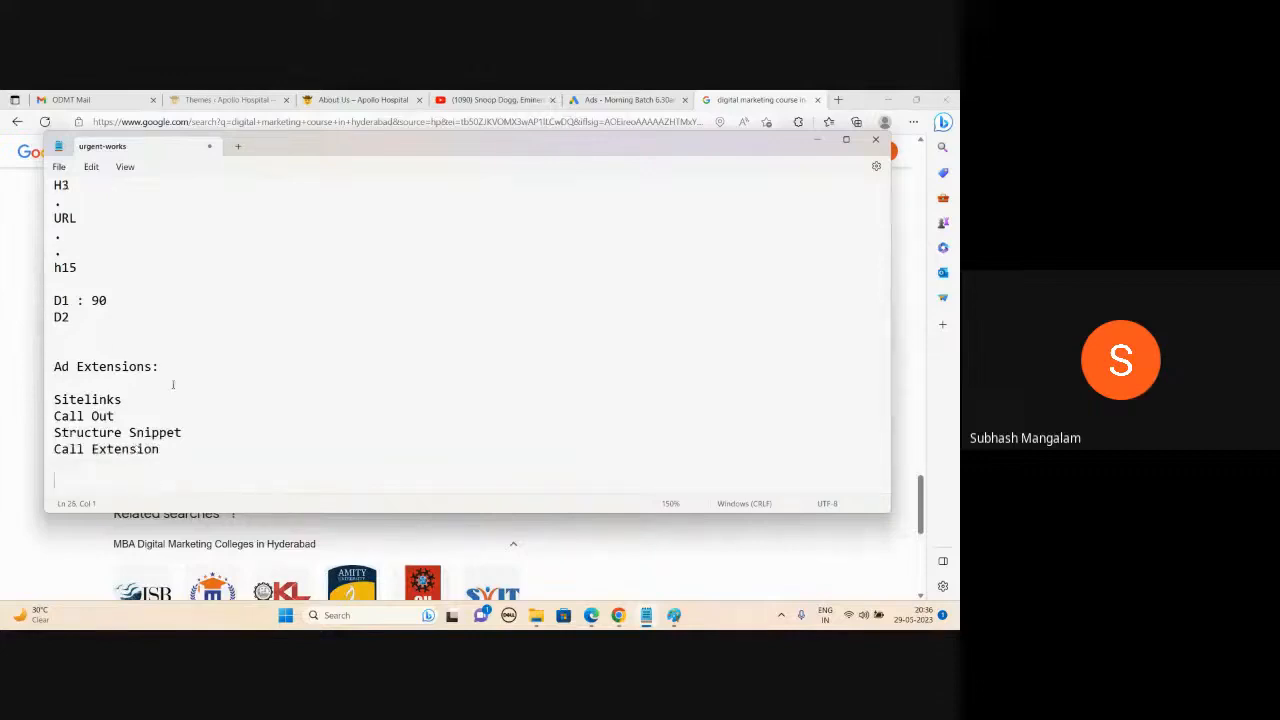
Compare the ad extension types in the notes with the extensions shown in the sponsored search ads.
key(alt+Tab)
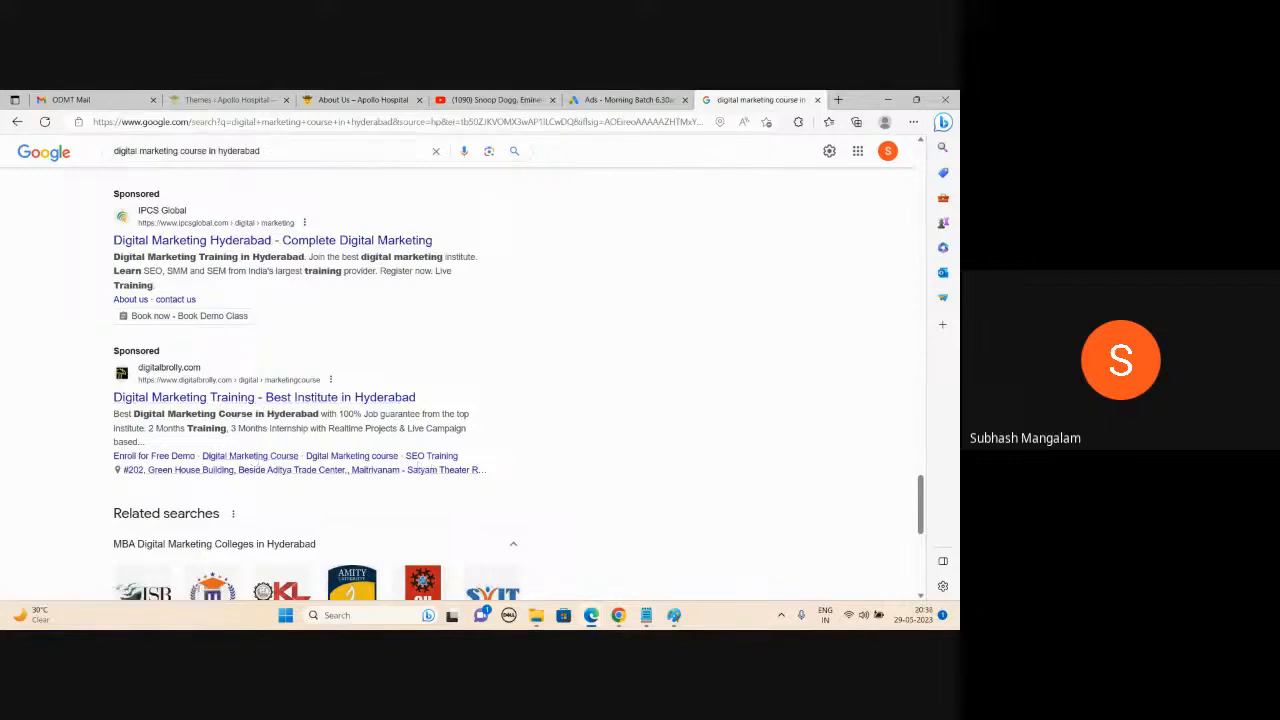
click(647, 615)
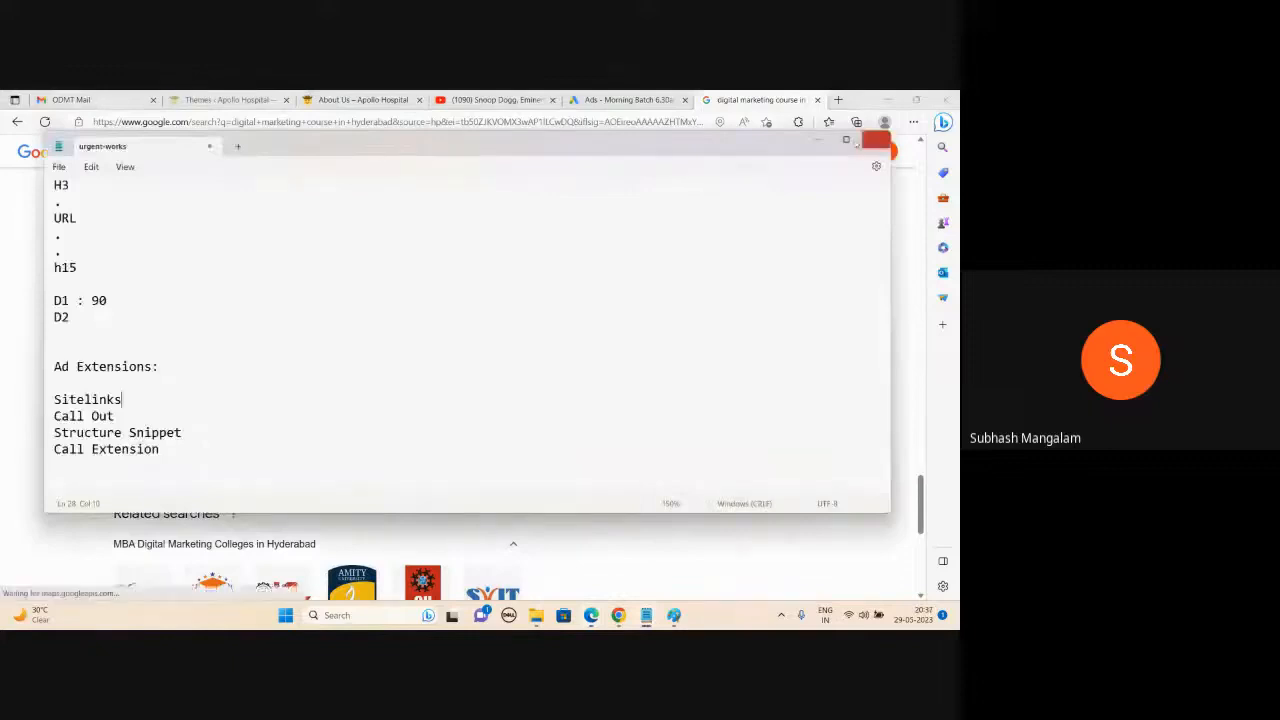
click(876, 140)
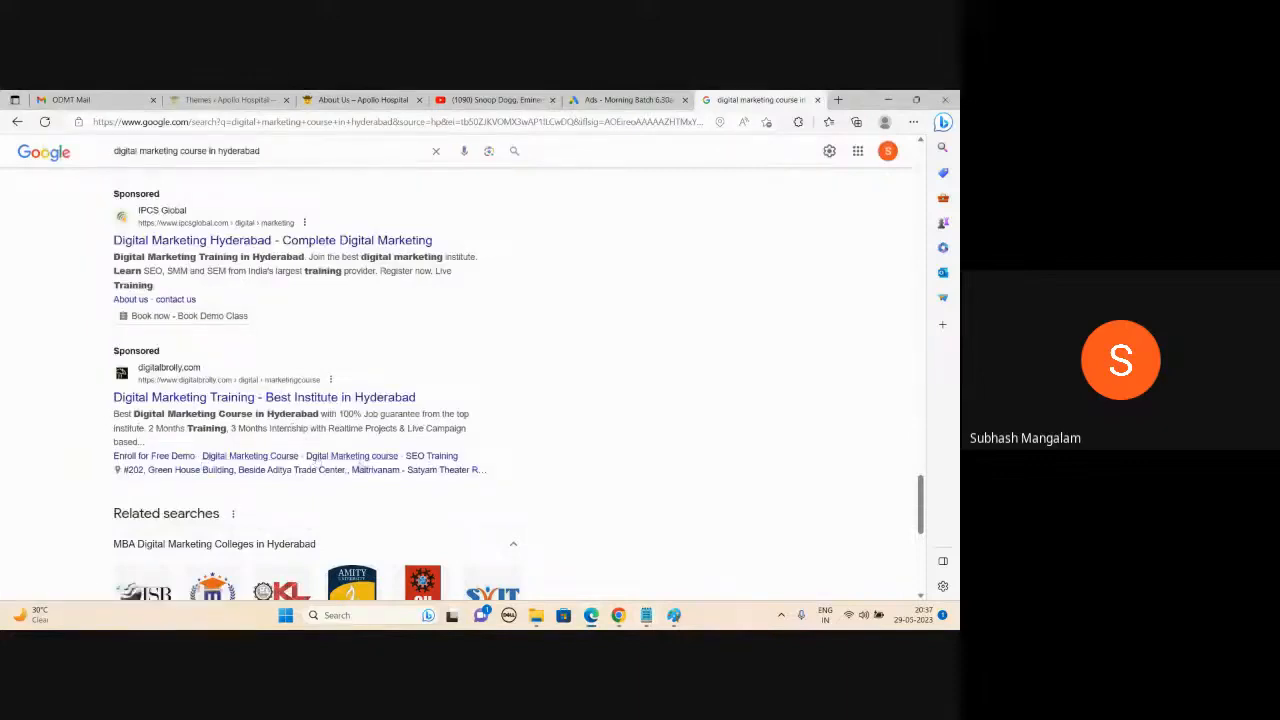
click(646, 615)
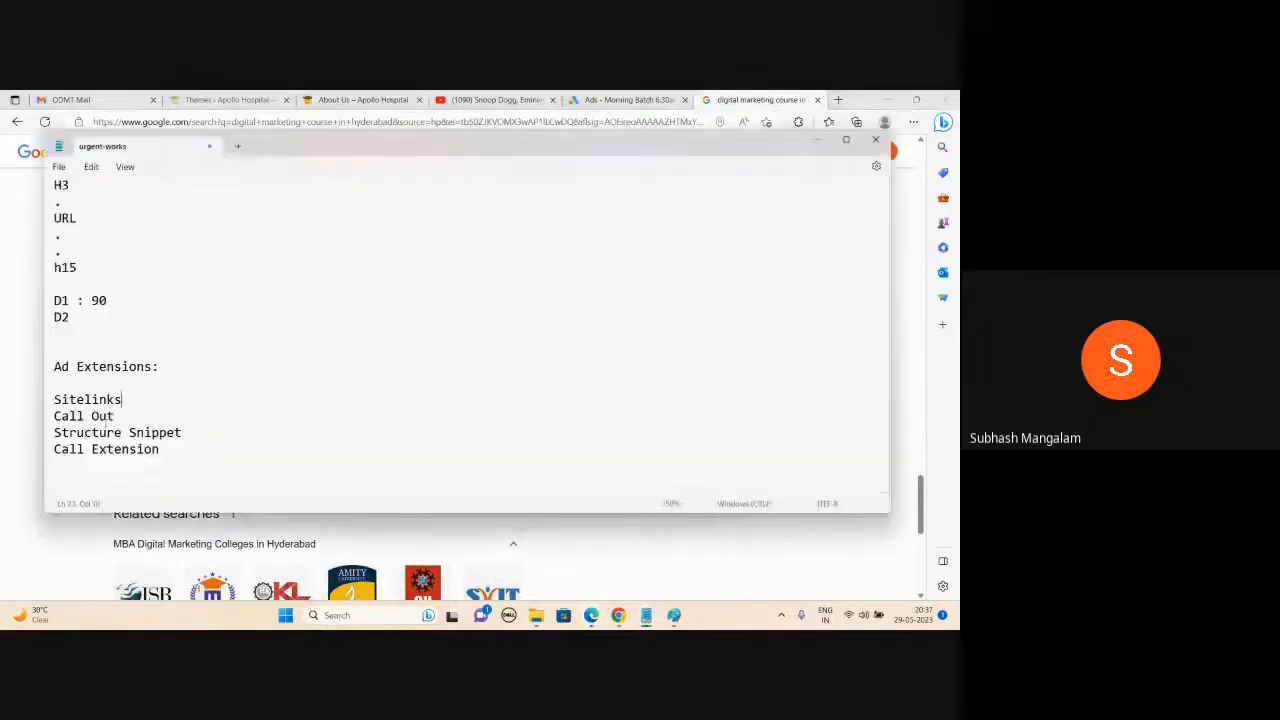
click(138, 419)
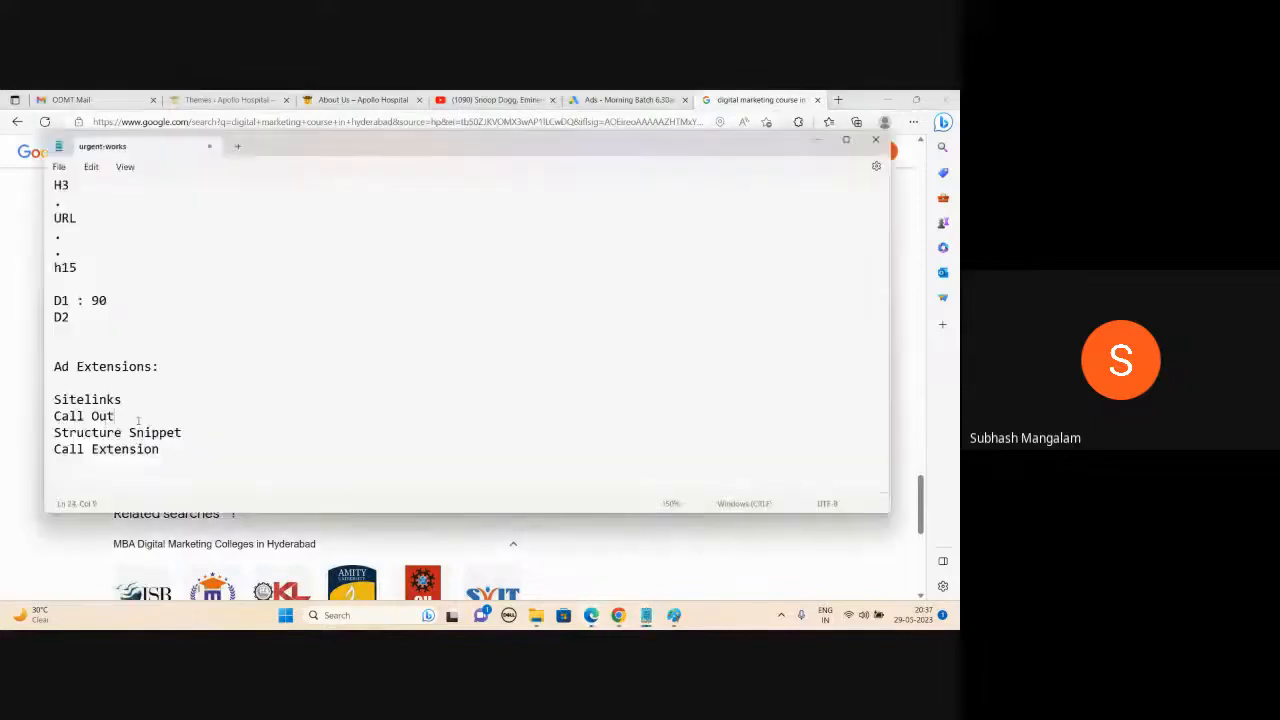
click(820, 143)
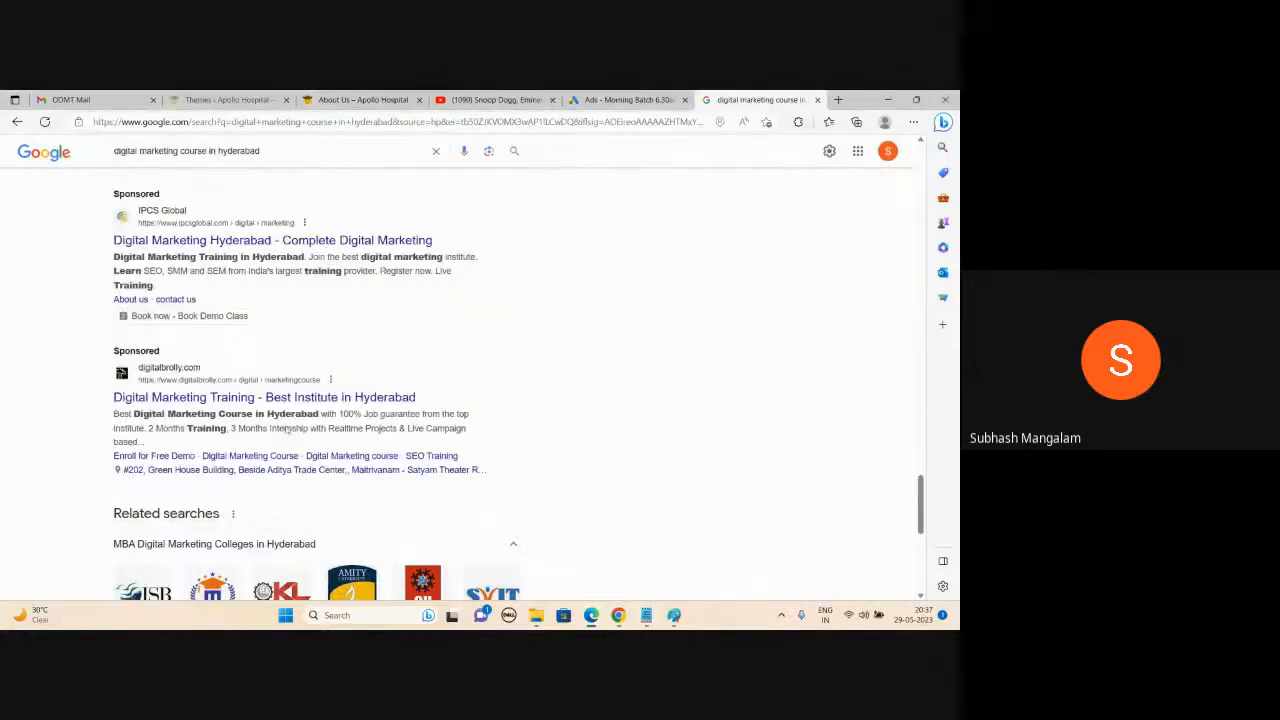
scroll(245, 435, up, 1)
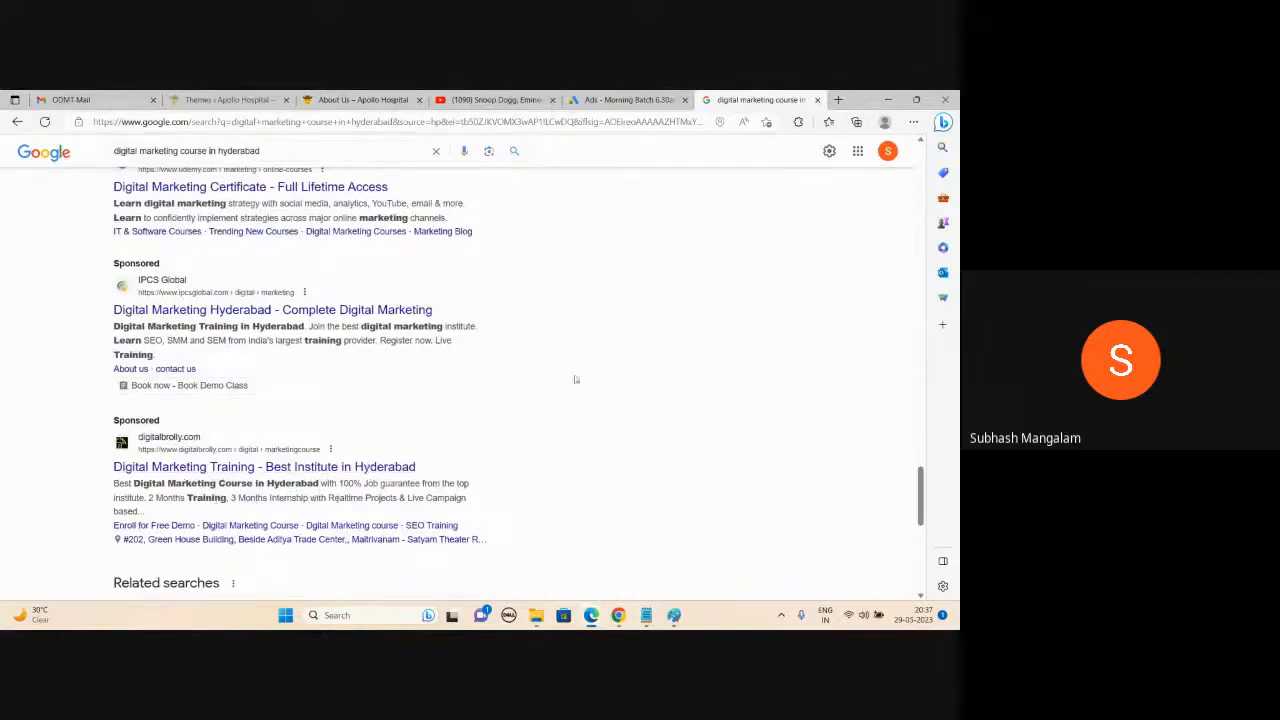
scroll(590, 378, down, 3)
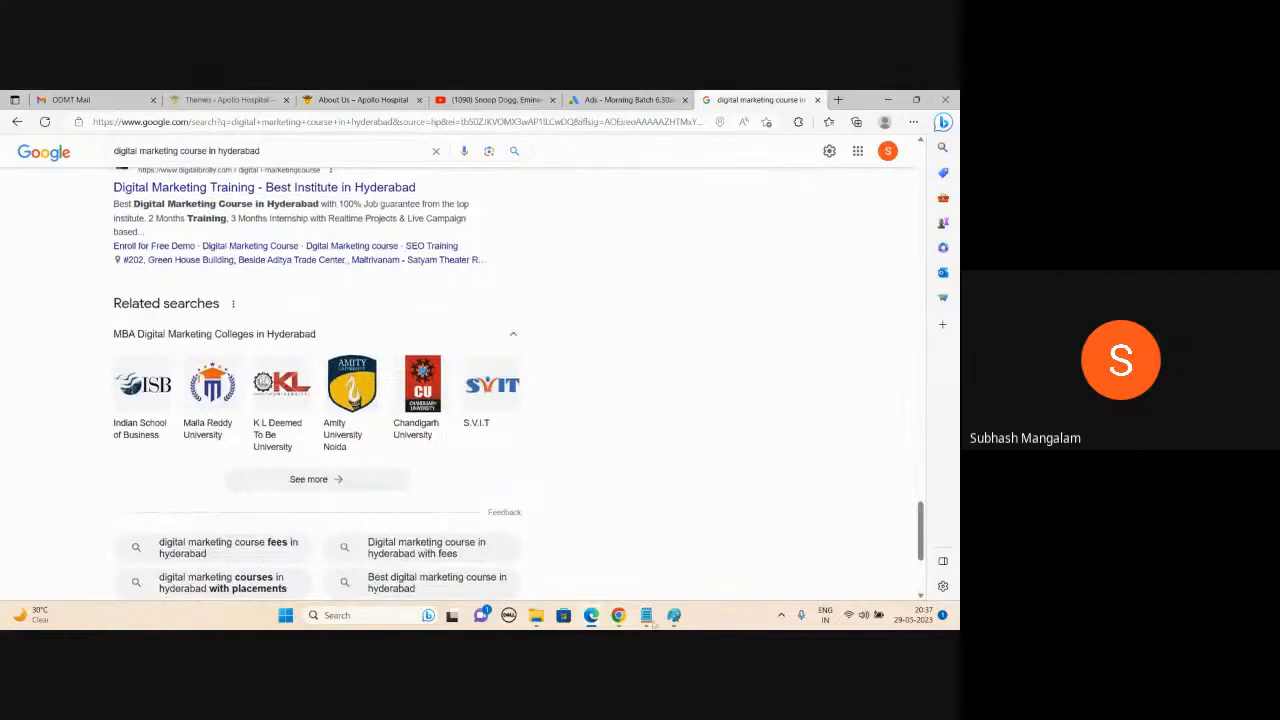
click(646, 615)
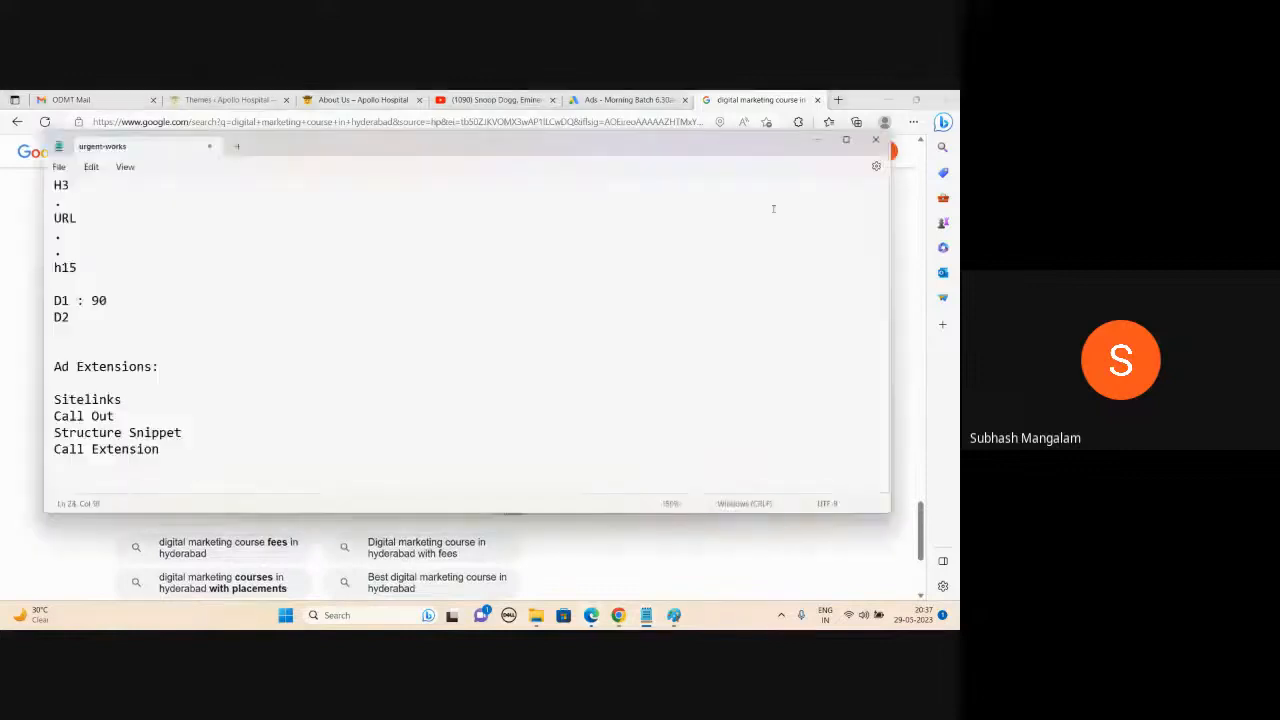
key(alt+Tab)
scroll(203, 262, up, 1)
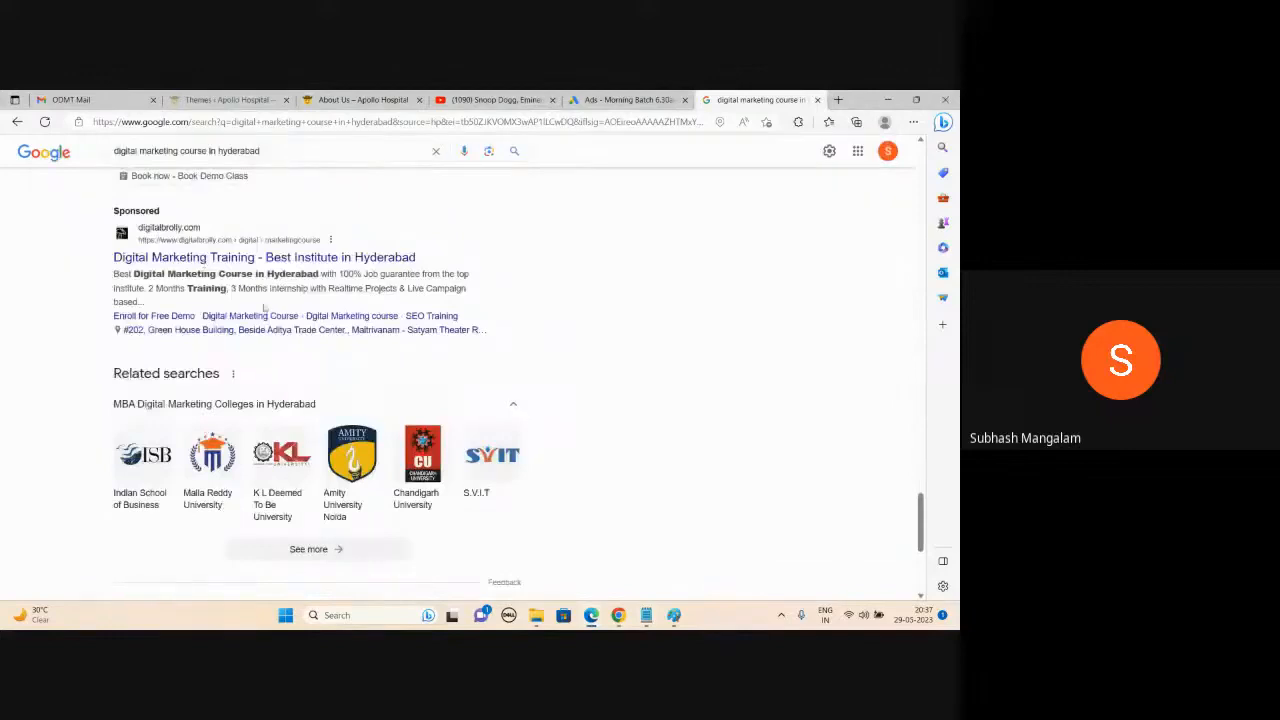
click(646, 614)
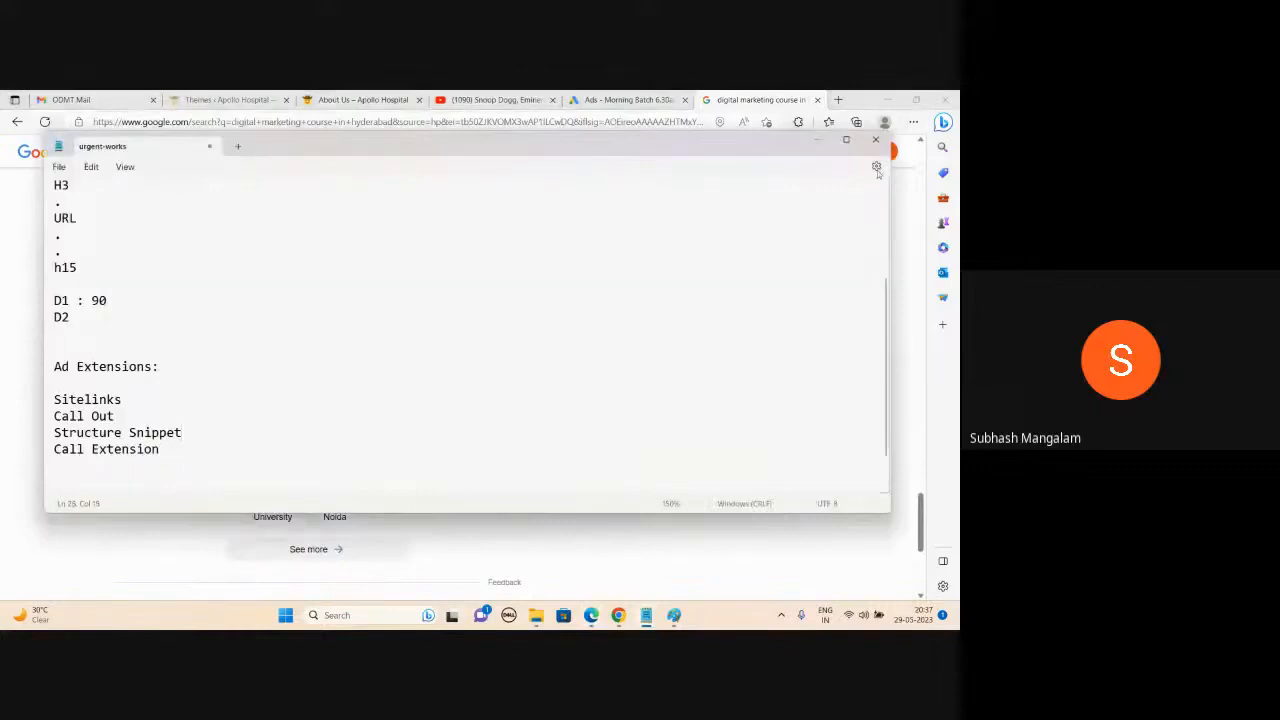
click(818, 140)
scroll(251, 325, up, 1)
scroll(251, 325, up, 1)
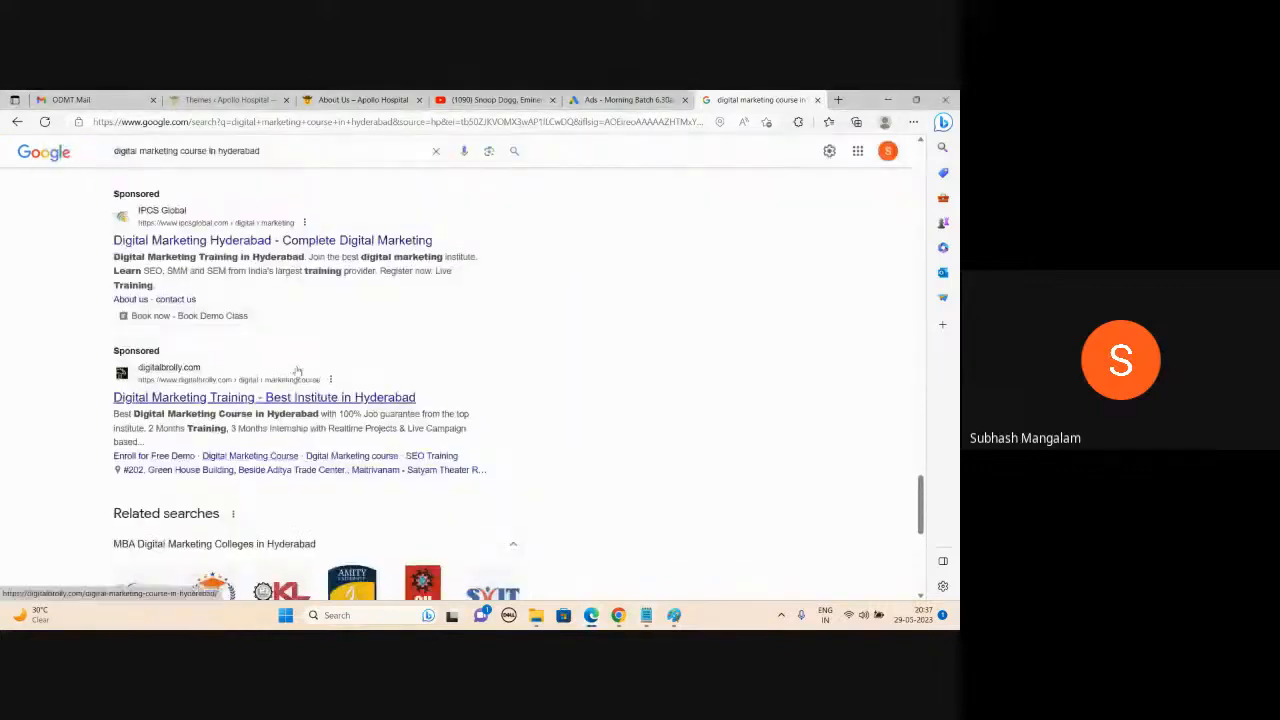
Switch to Google Ads and open the Assets page for all campaigns.
click(617, 97)
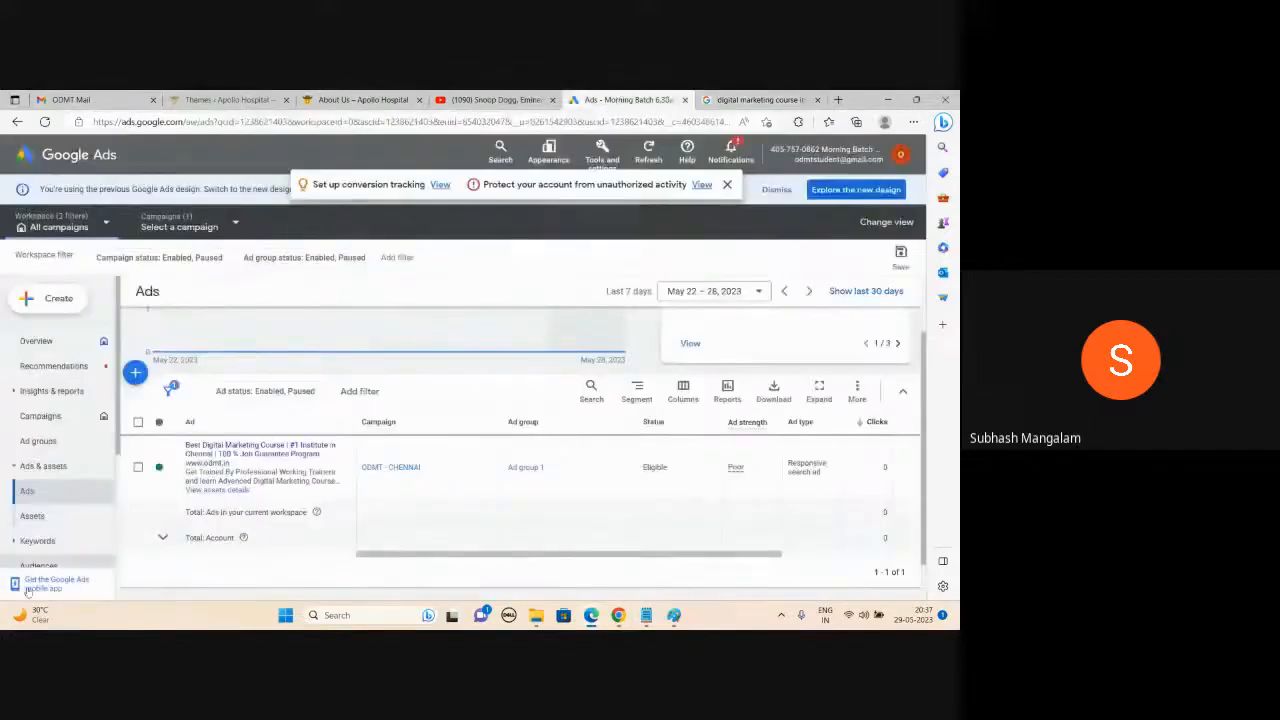
click(34, 516)
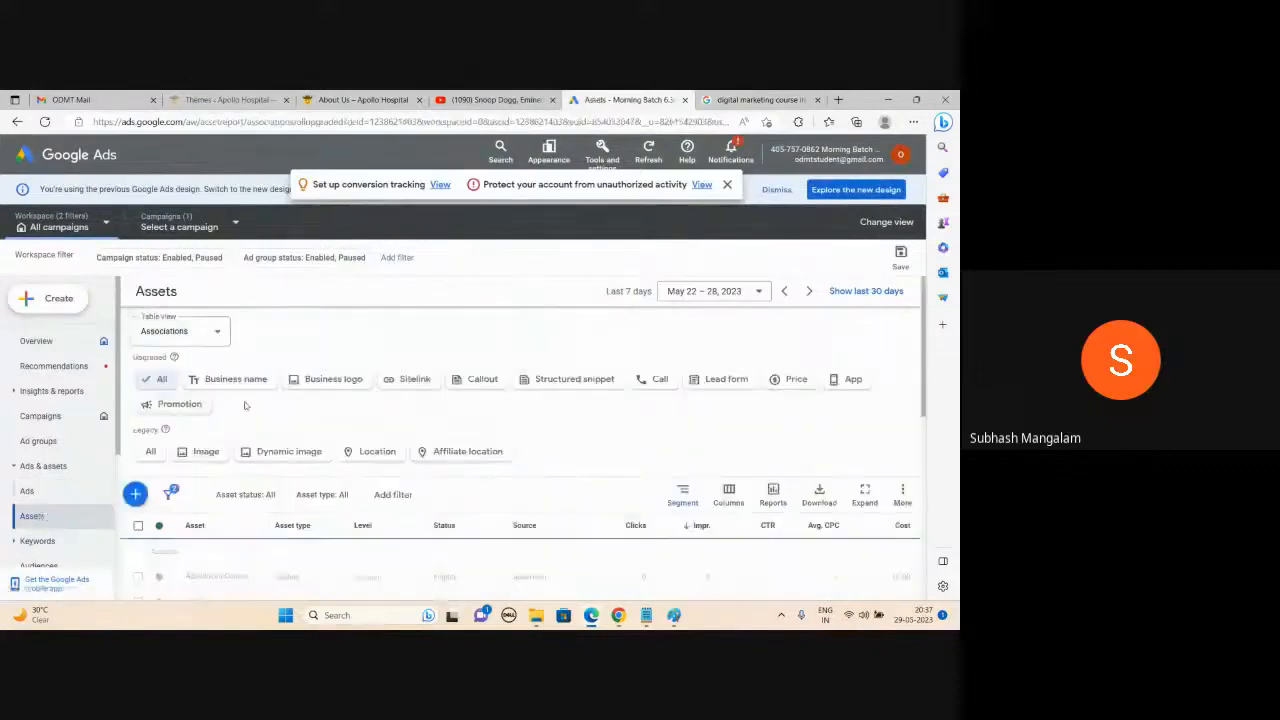
Start creating a new sitelink asset from the Assets page.
scroll(150, 418, down, 1)
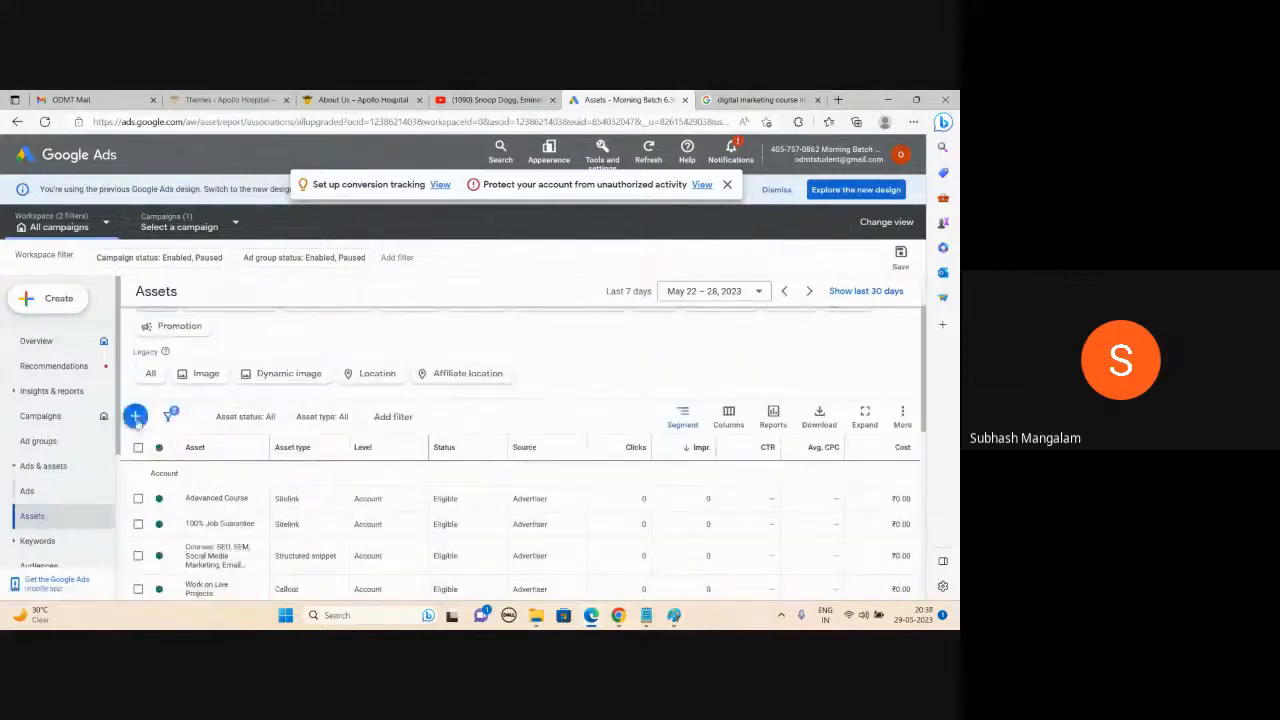
click(136, 417)
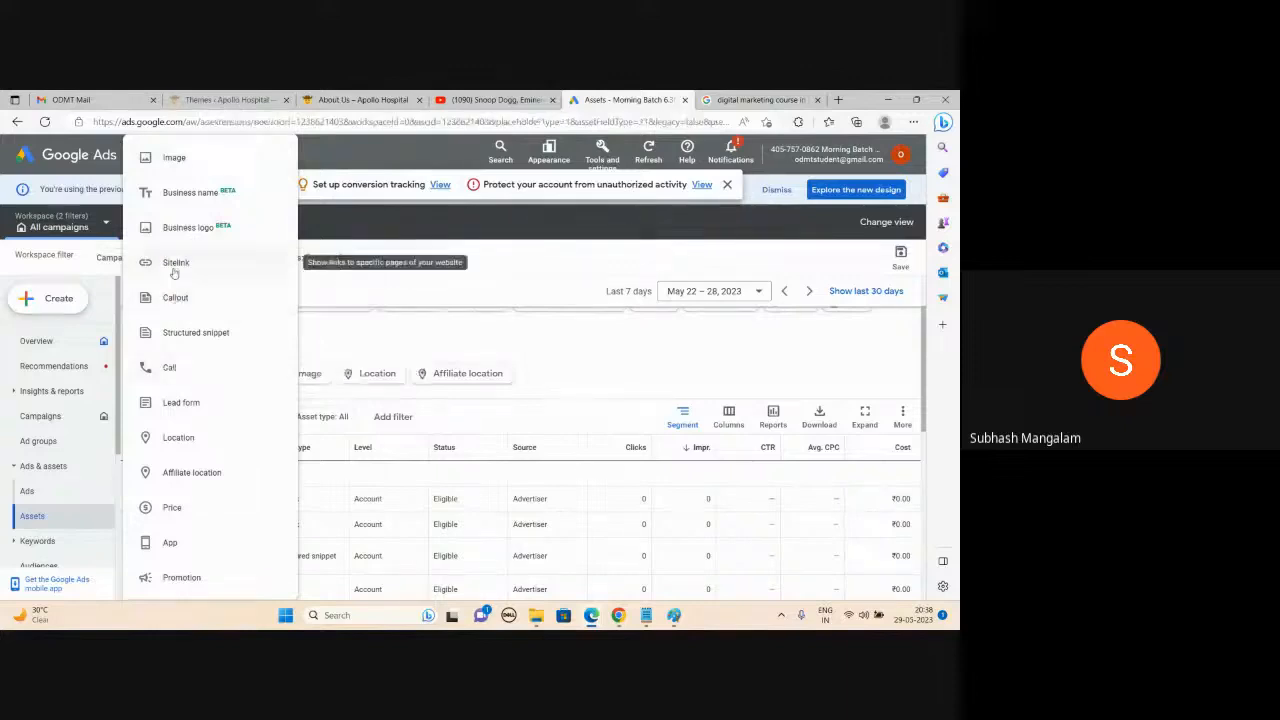
click(175, 263)
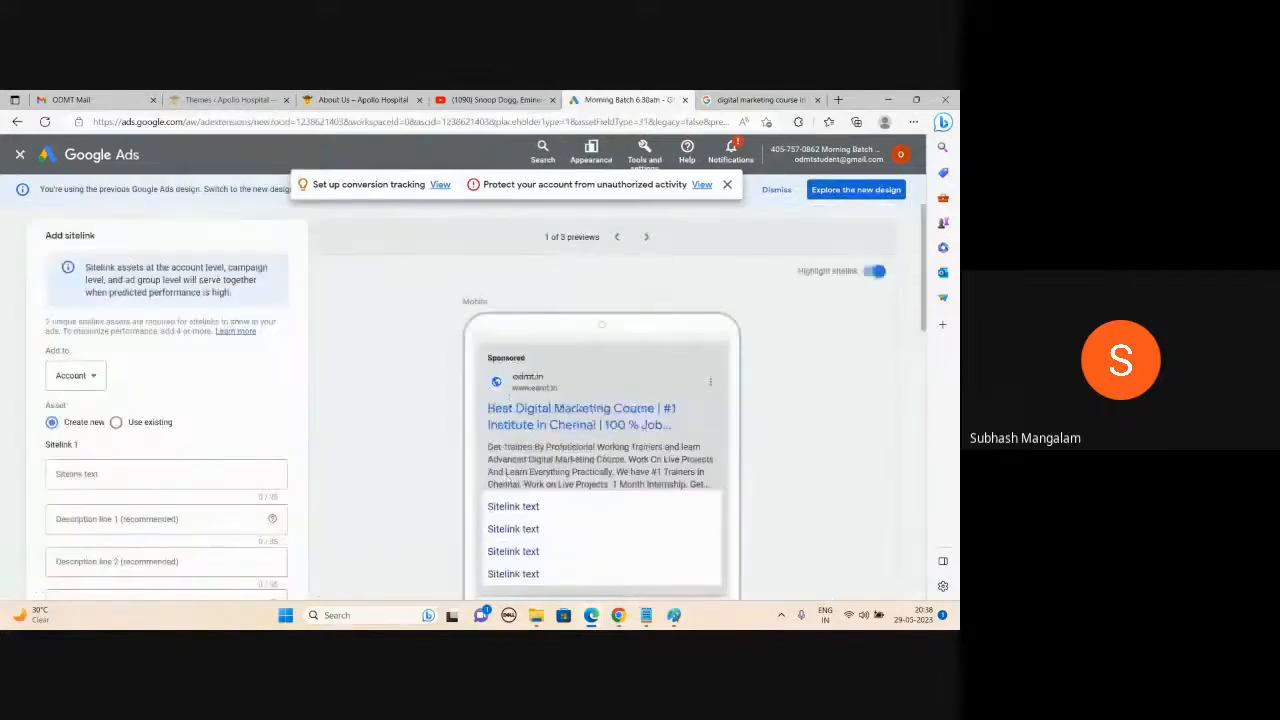
scroll(519, 510, down, 1)
click(90, 398)
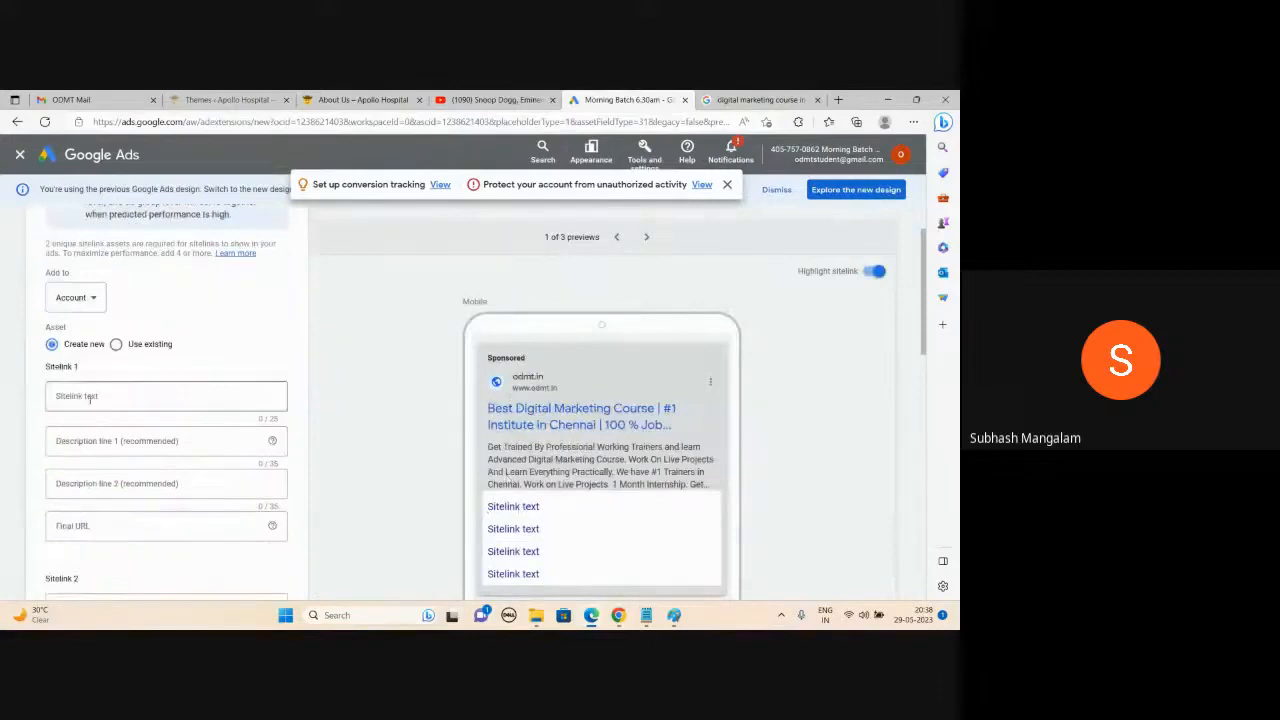
click(98, 392)
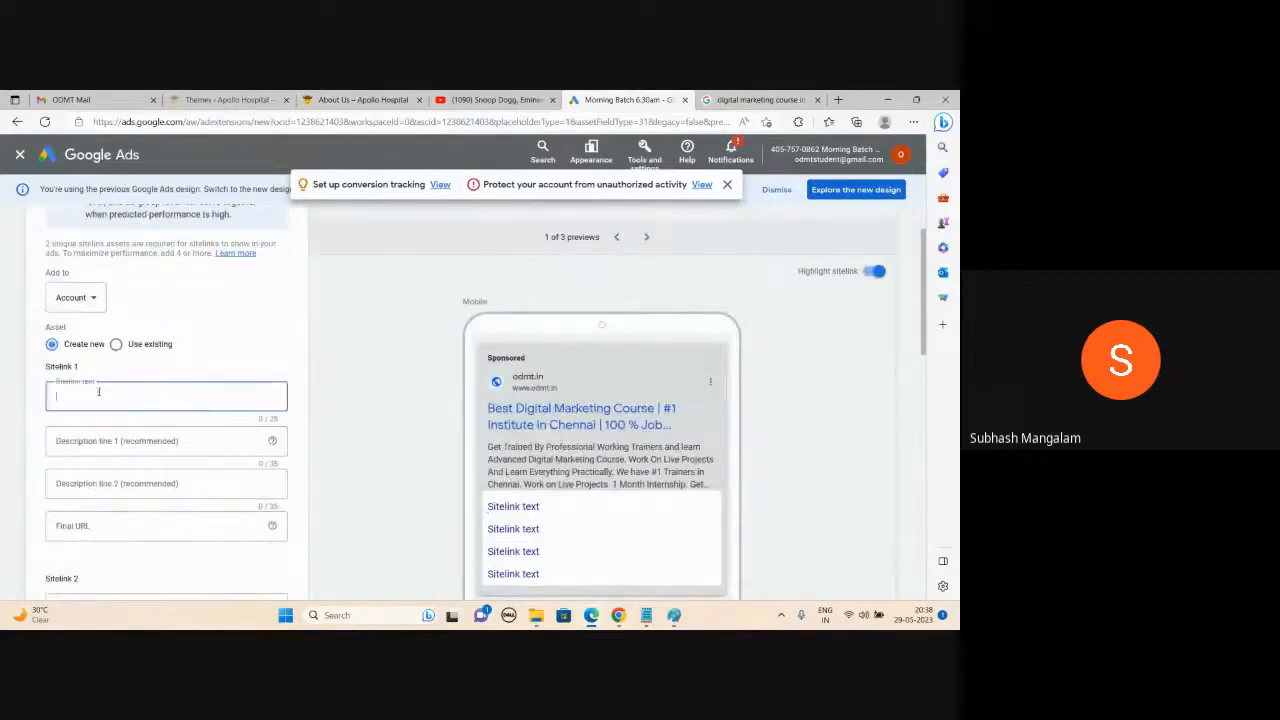
text(SEO)
scroll(101, 448, down, 1)
click(101, 448)
text(h)
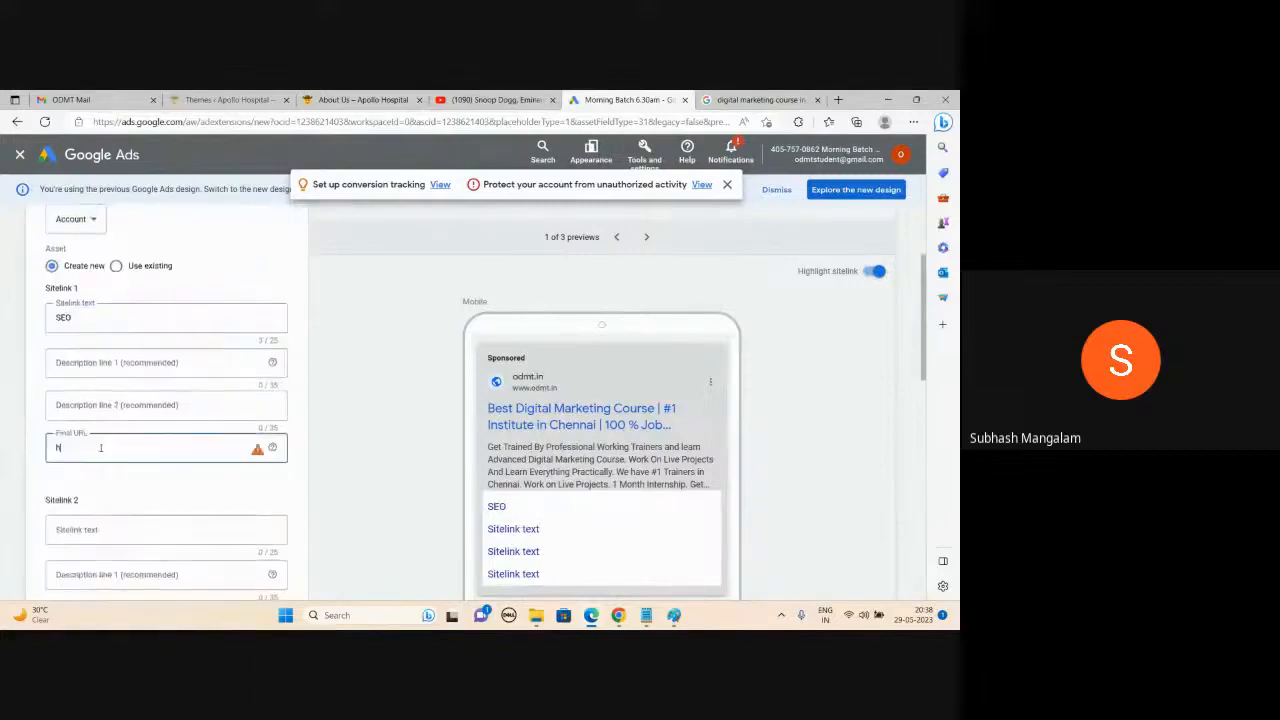
text(ttps://www.odmt.in/seo)
key(ctrl+a)
key(ctrl+c)
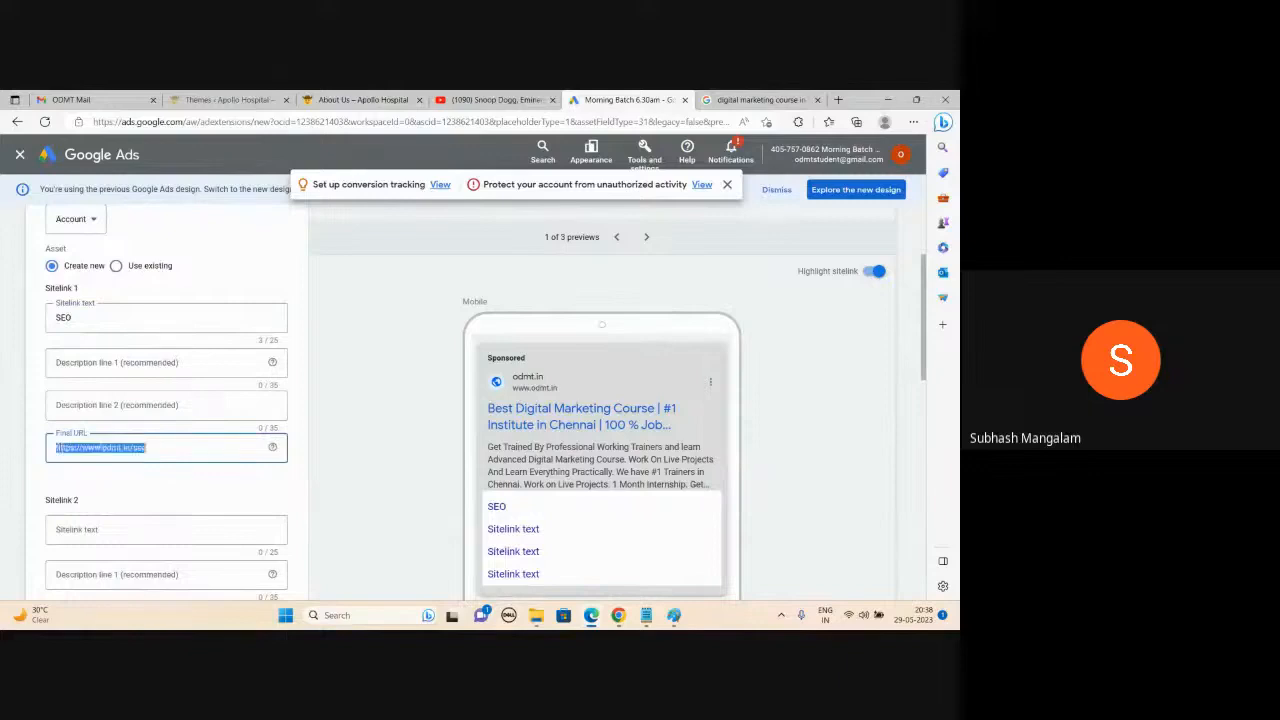
scroll(226, 477, down, 3)
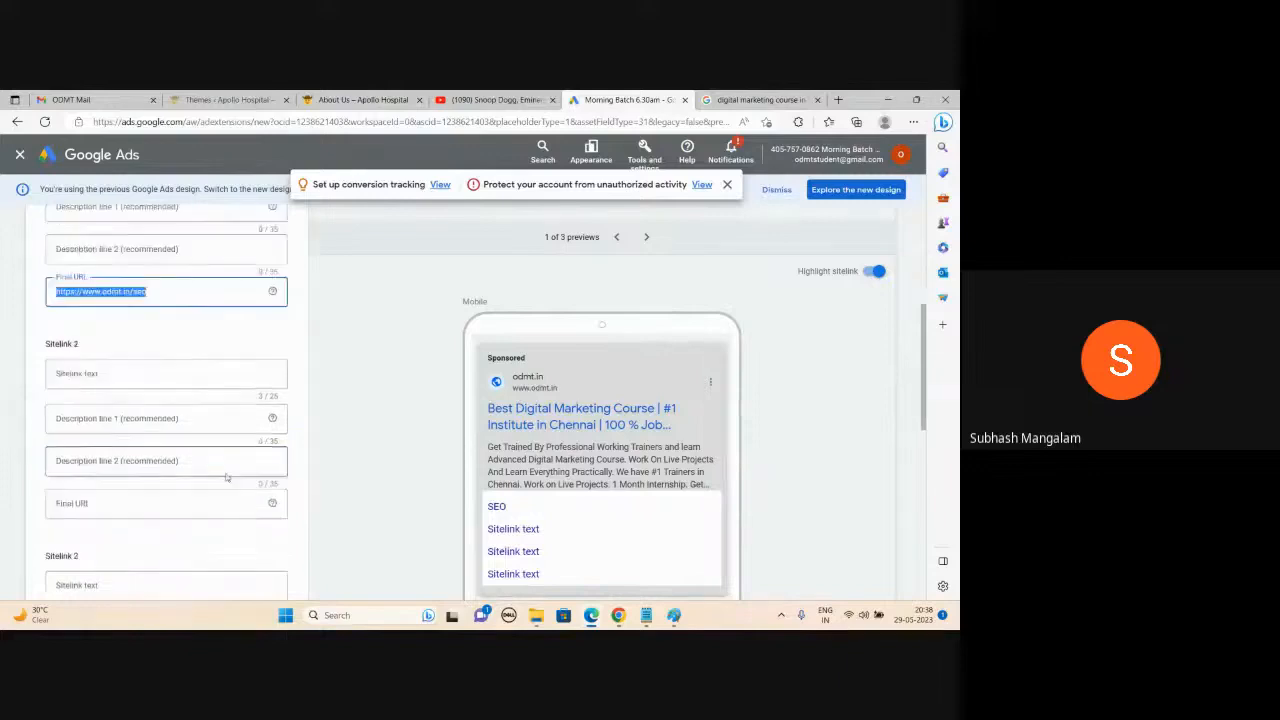
click(125, 376)
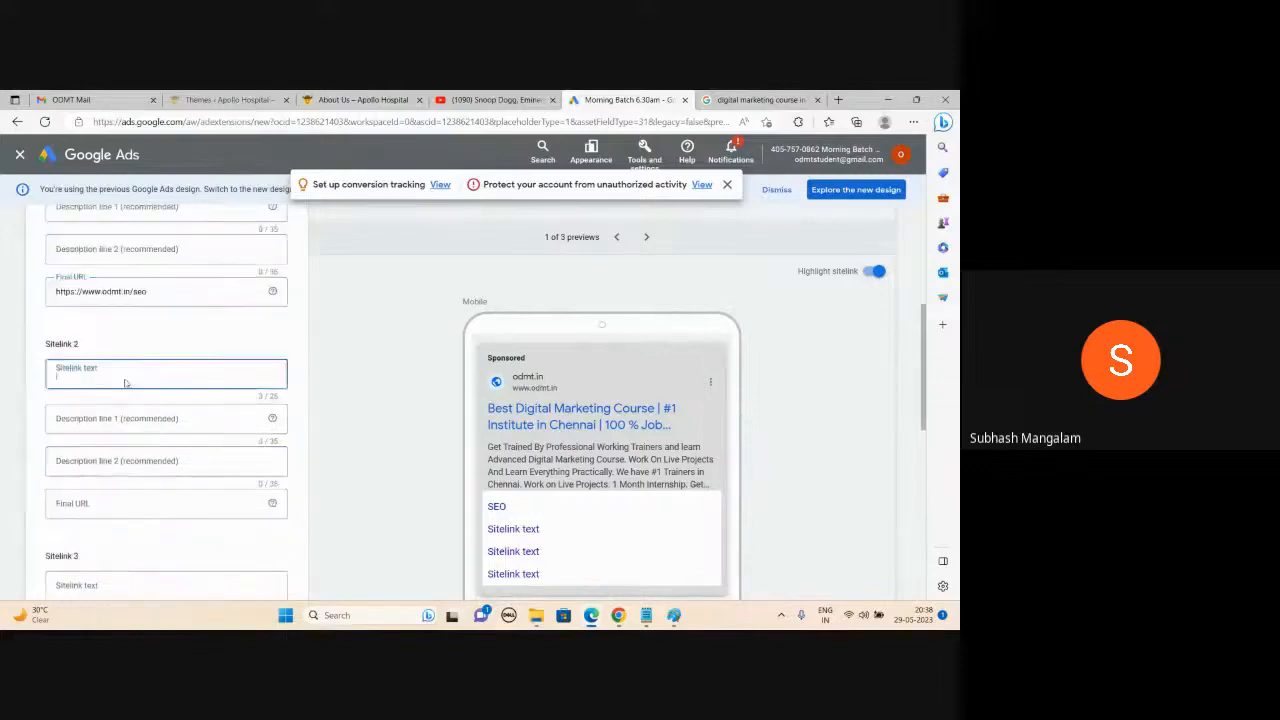
text(SEM)
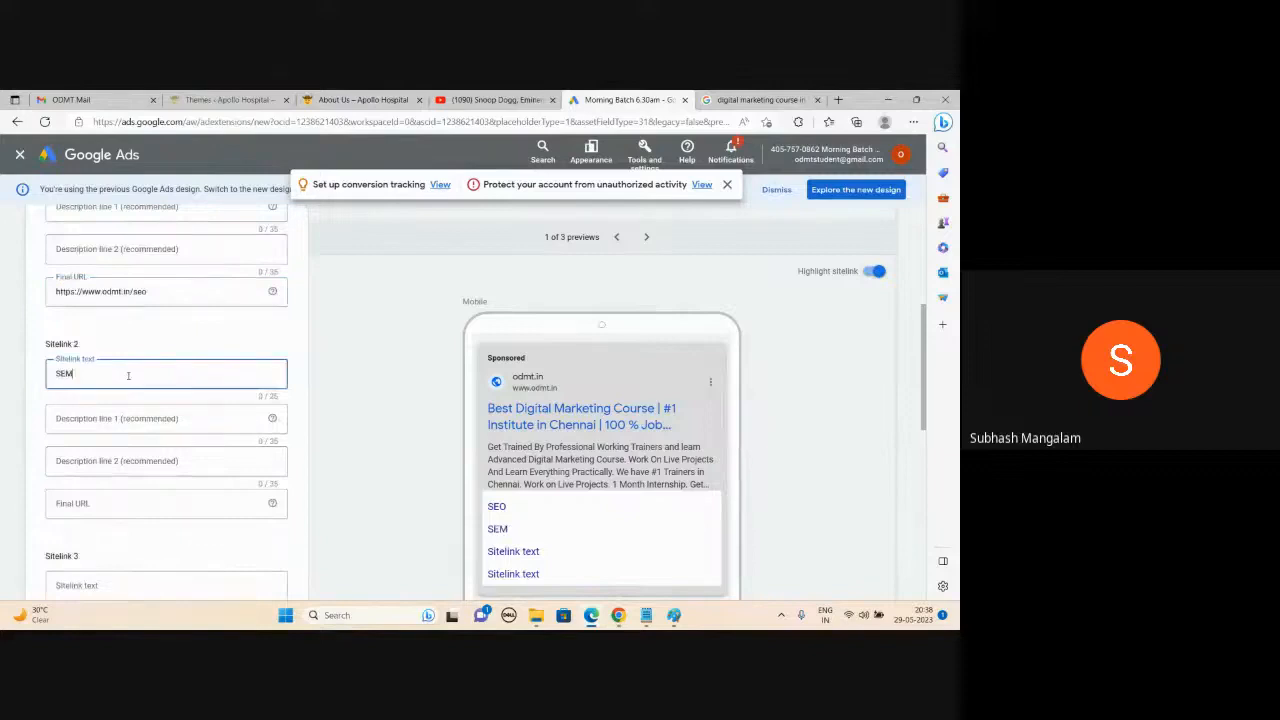
click(91, 507)
key(ctrl+v)
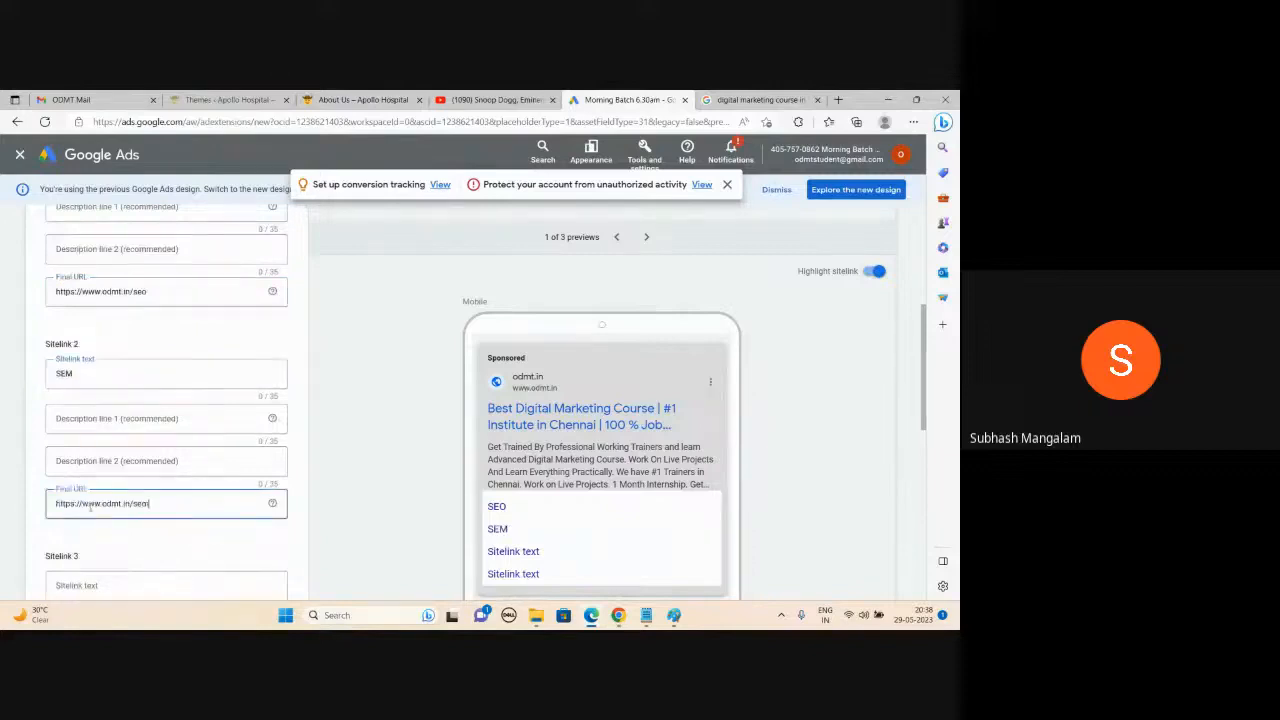
key(BackSpace)
text(m)
scroll(122, 466, down, 3)
click(109, 428)
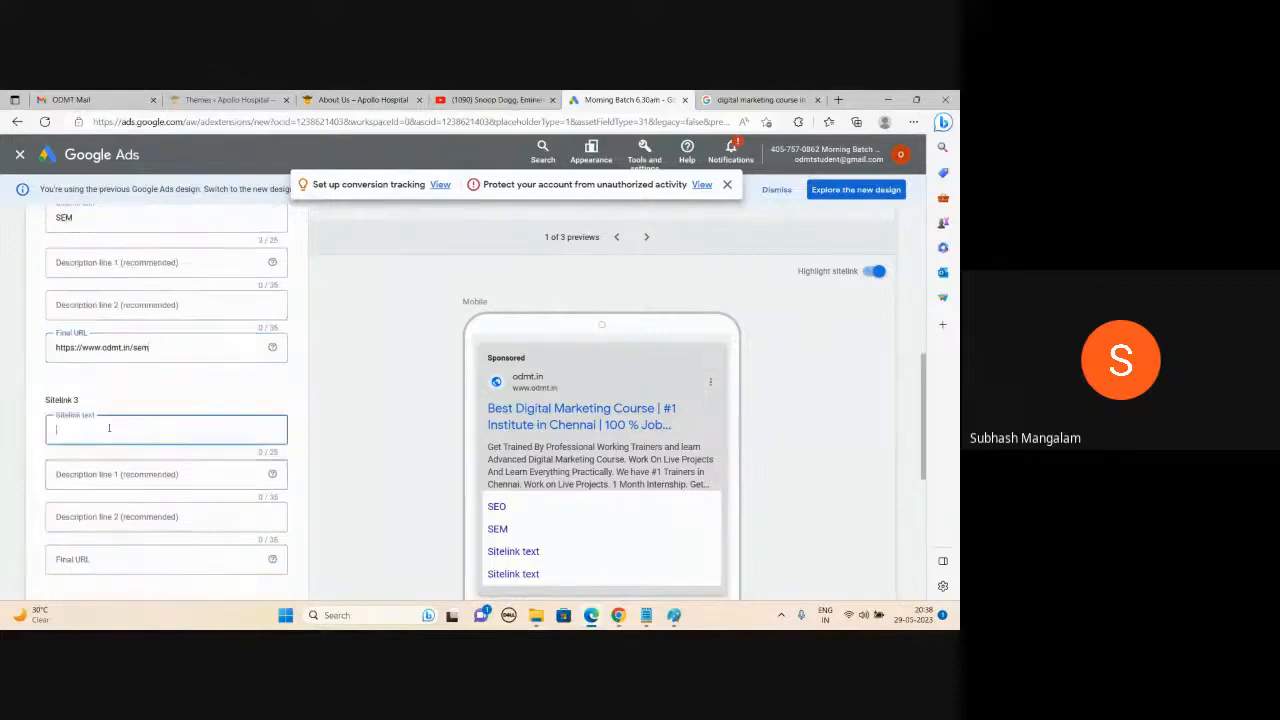
text(SMO)
click(93, 558)
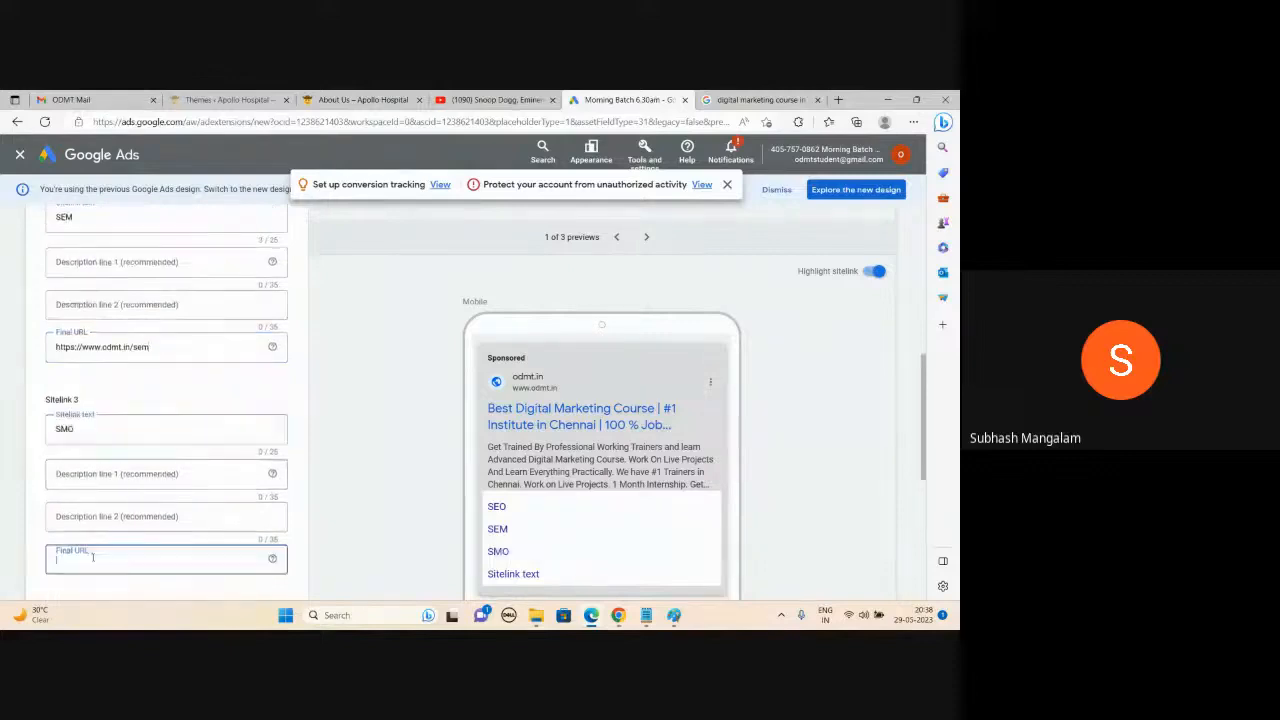
key(ctrl+v)
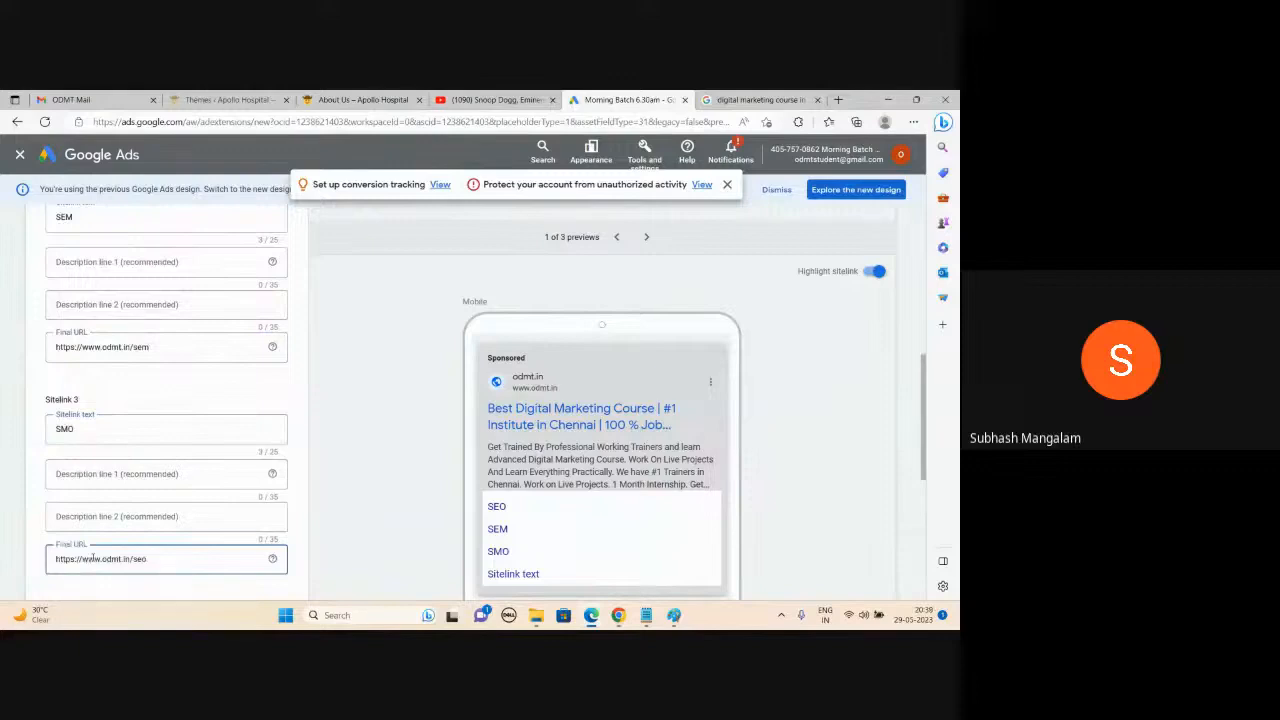
key(BackSpace)
key(BackSpace)
text(mo)
scroll(100, 480, down, 2)
click(105, 406)
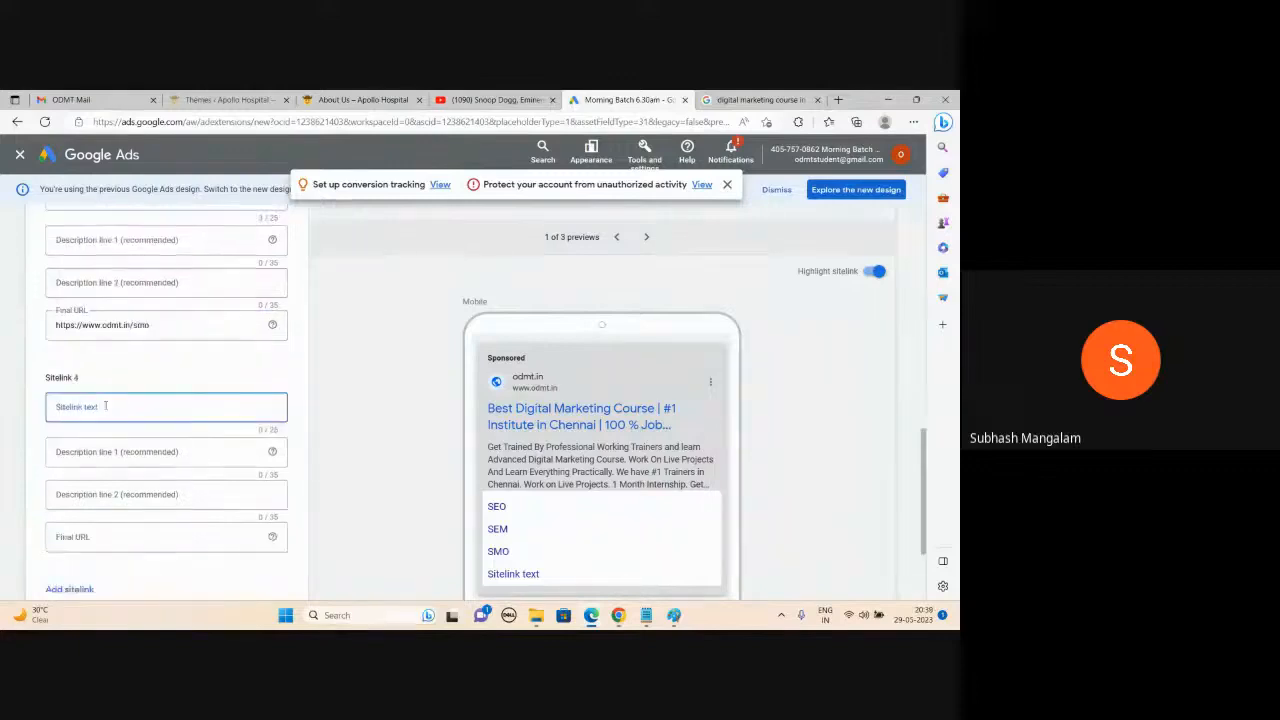
text(SMM)
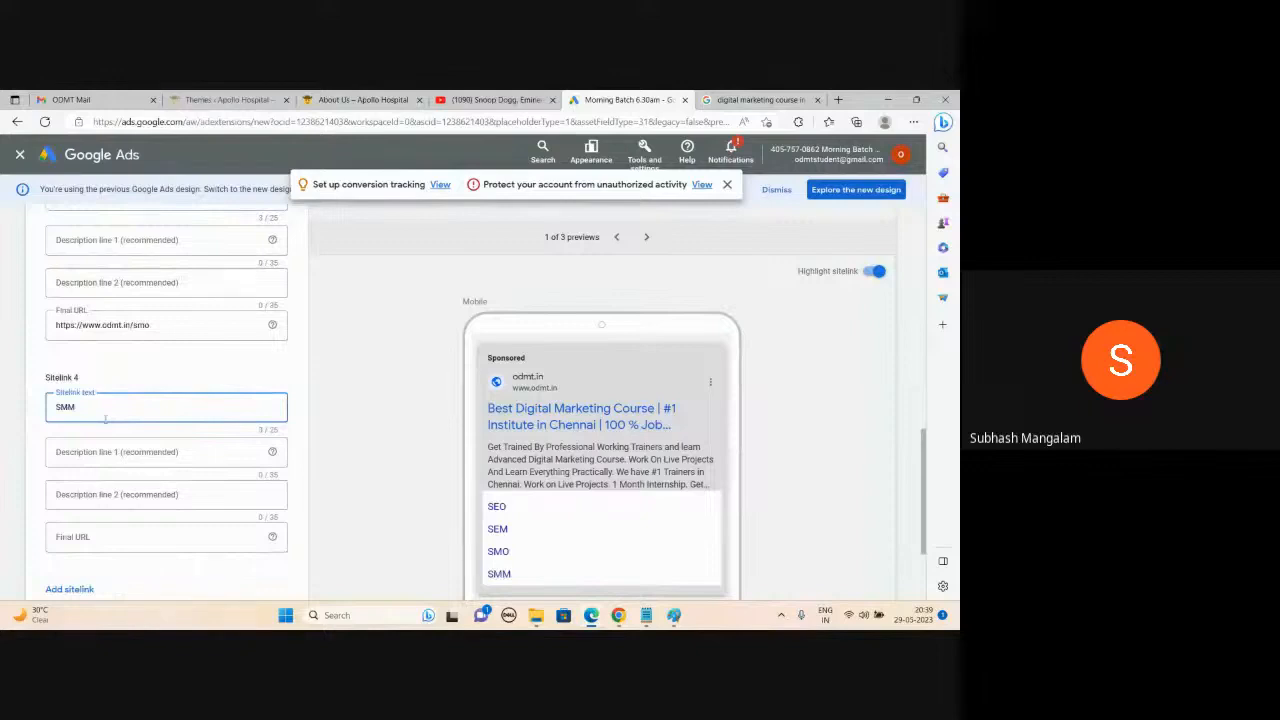
click(90, 534)
text(https://www.odmt.in/)
text(s)
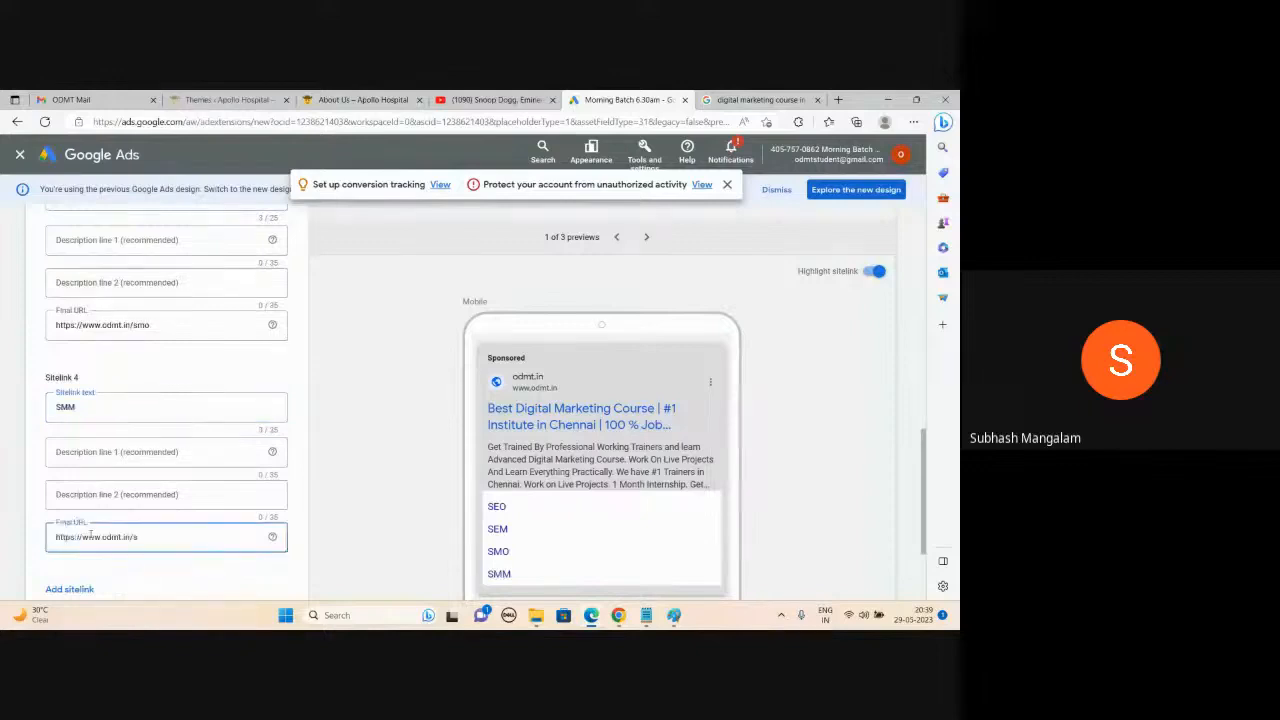
text(mm)
Give Sitelink 1 the description lines "Real Time Client Project" and "Learn On page and Off Page".
scroll(503, 388, down, 2)
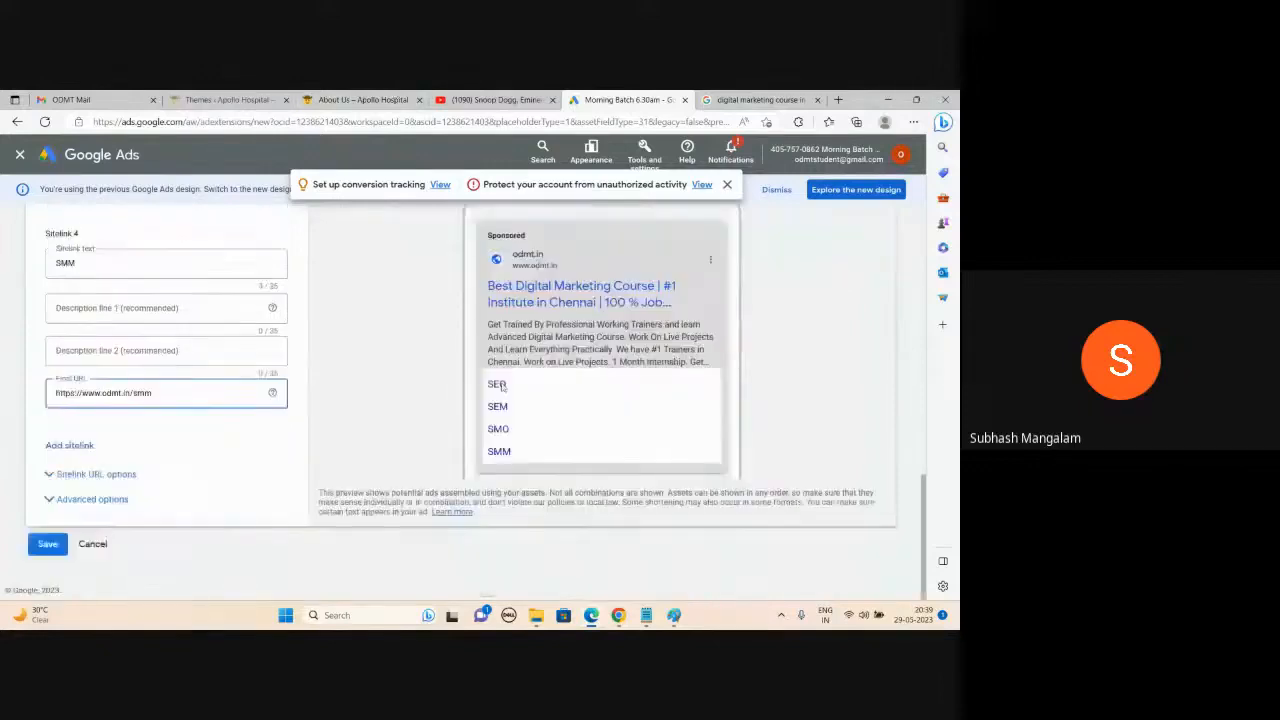
scroll(234, 374, up, 7)
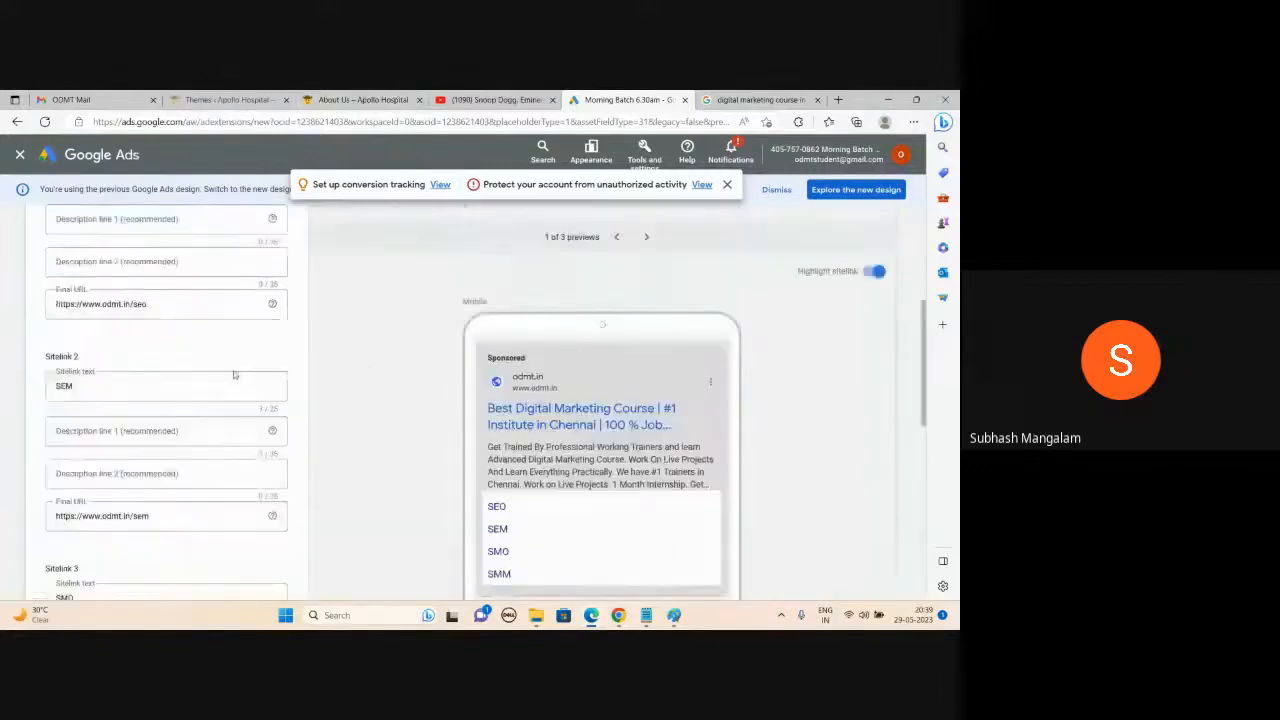
scroll(234, 374, up, 2)
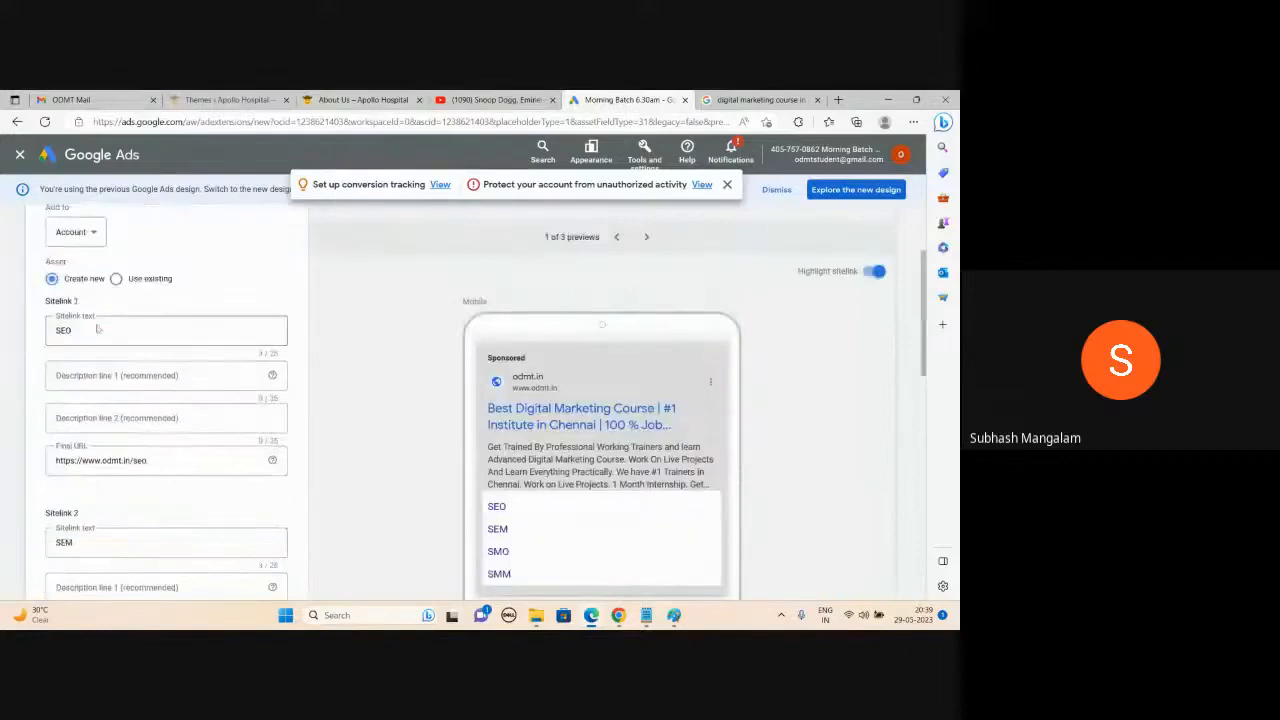
click(145, 373)
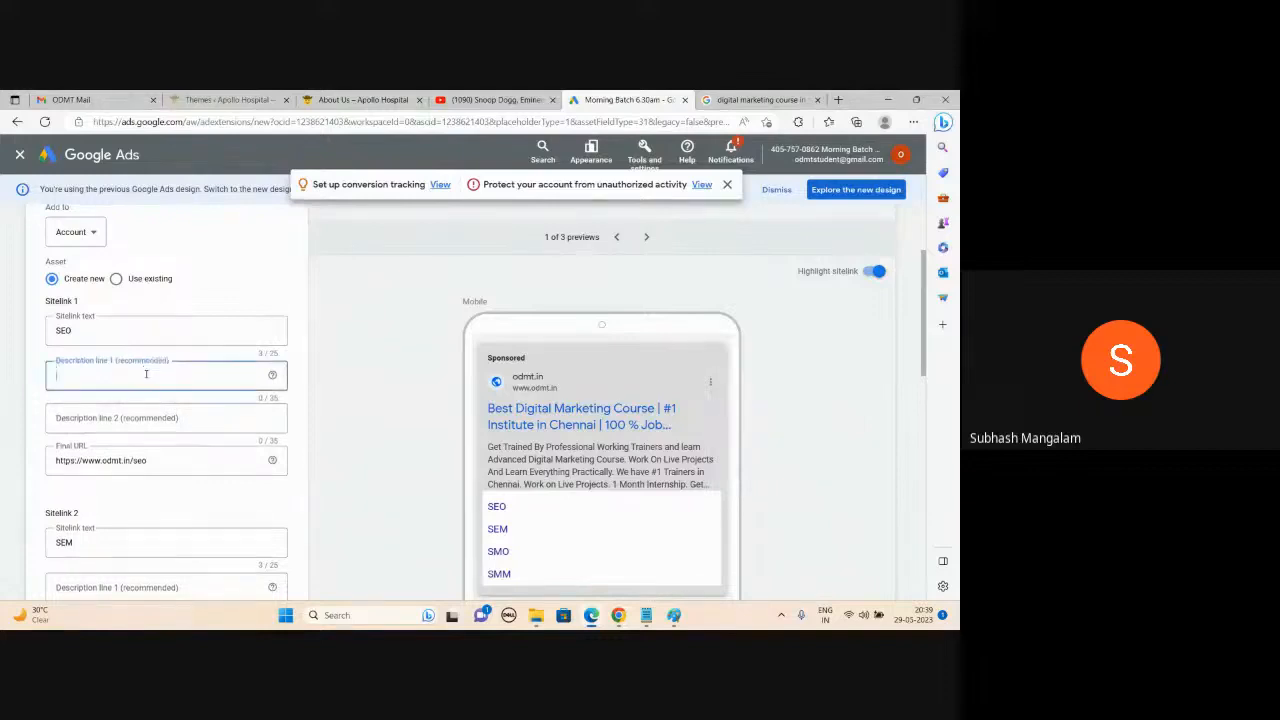
text(Real T)
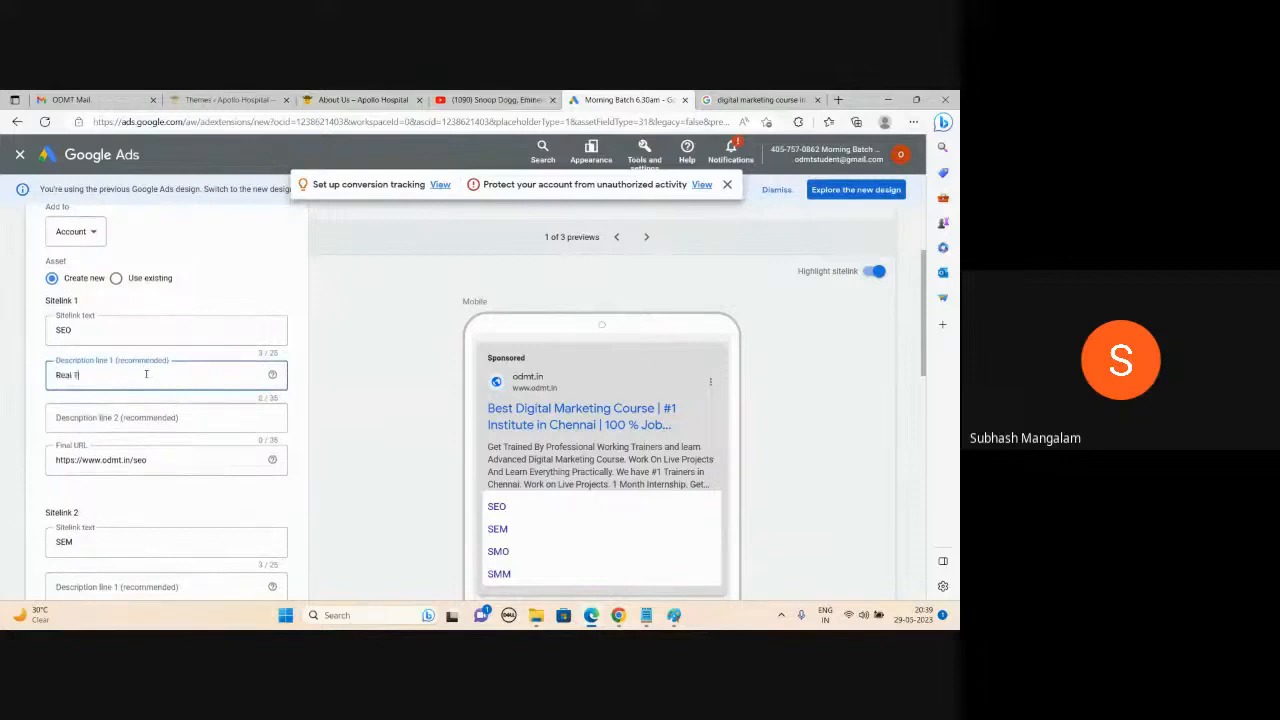
text(ime Client Project)
click(135, 421)
text(L)
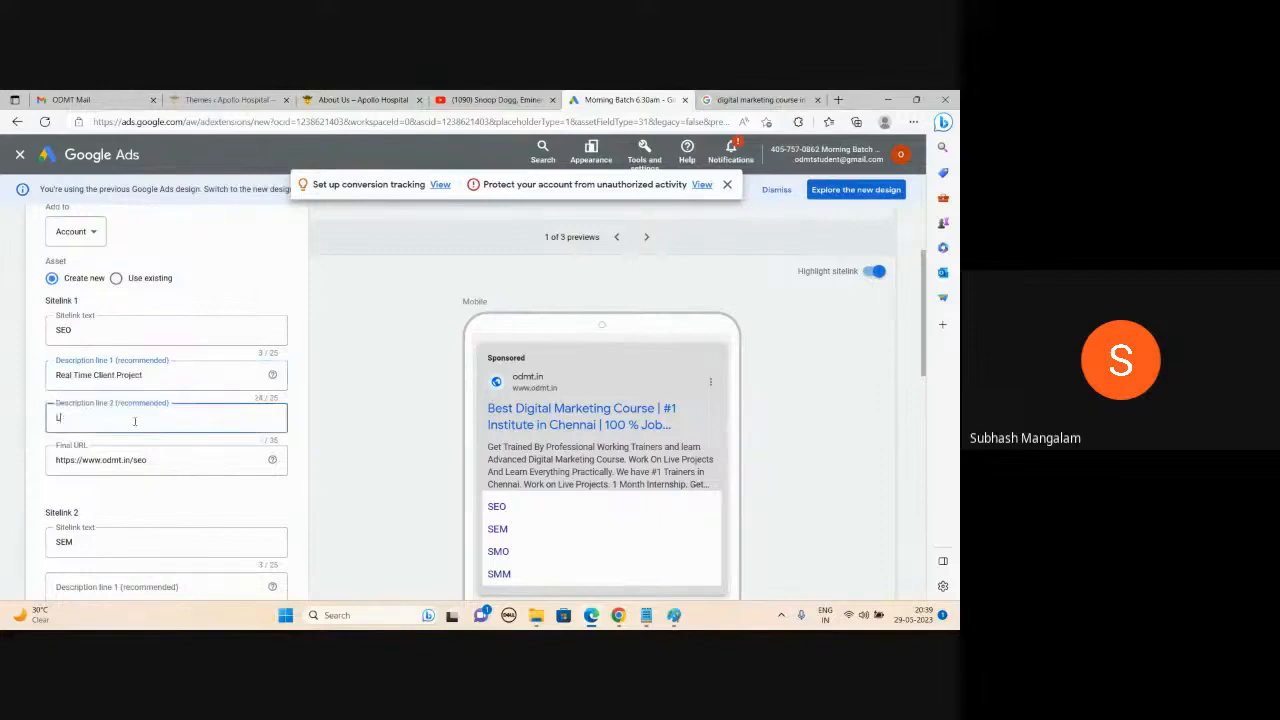
text(earn On page and Off Page)
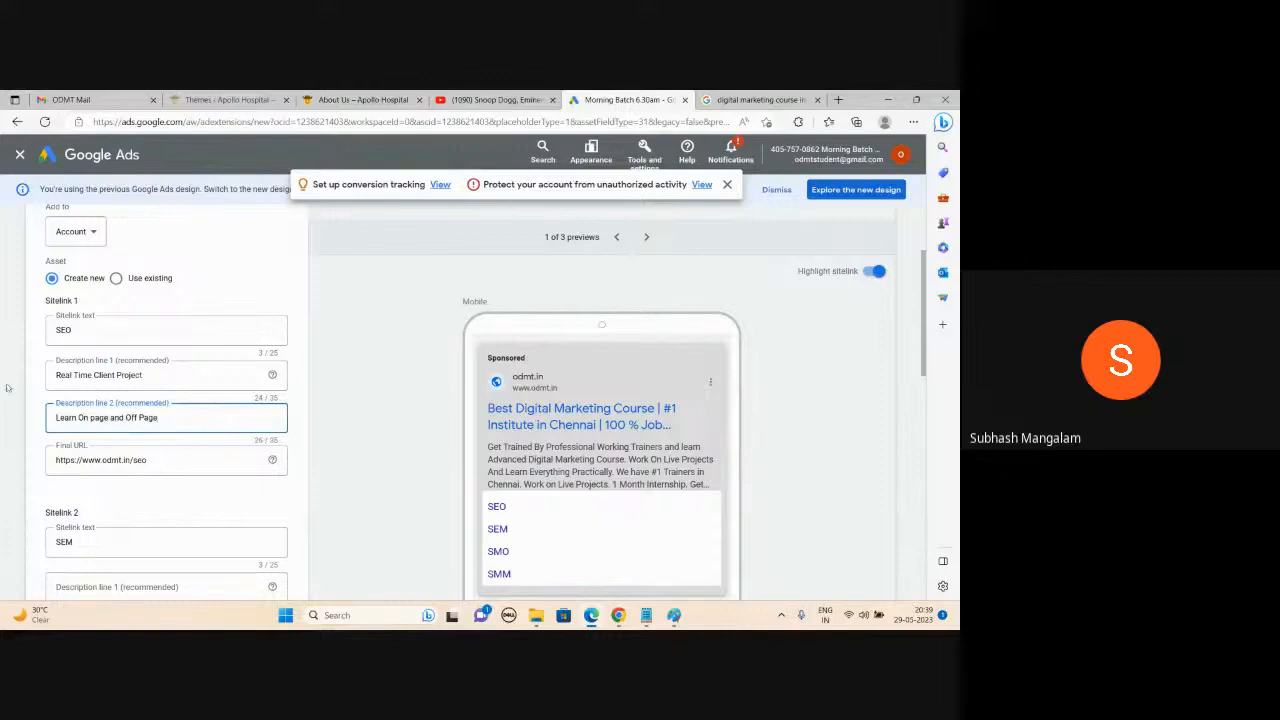
Switch to the Google results for "digital marketing course in hyderabad" and examine the sitelinks in the sponsored ads.
scroll(7, 388, down, 2)
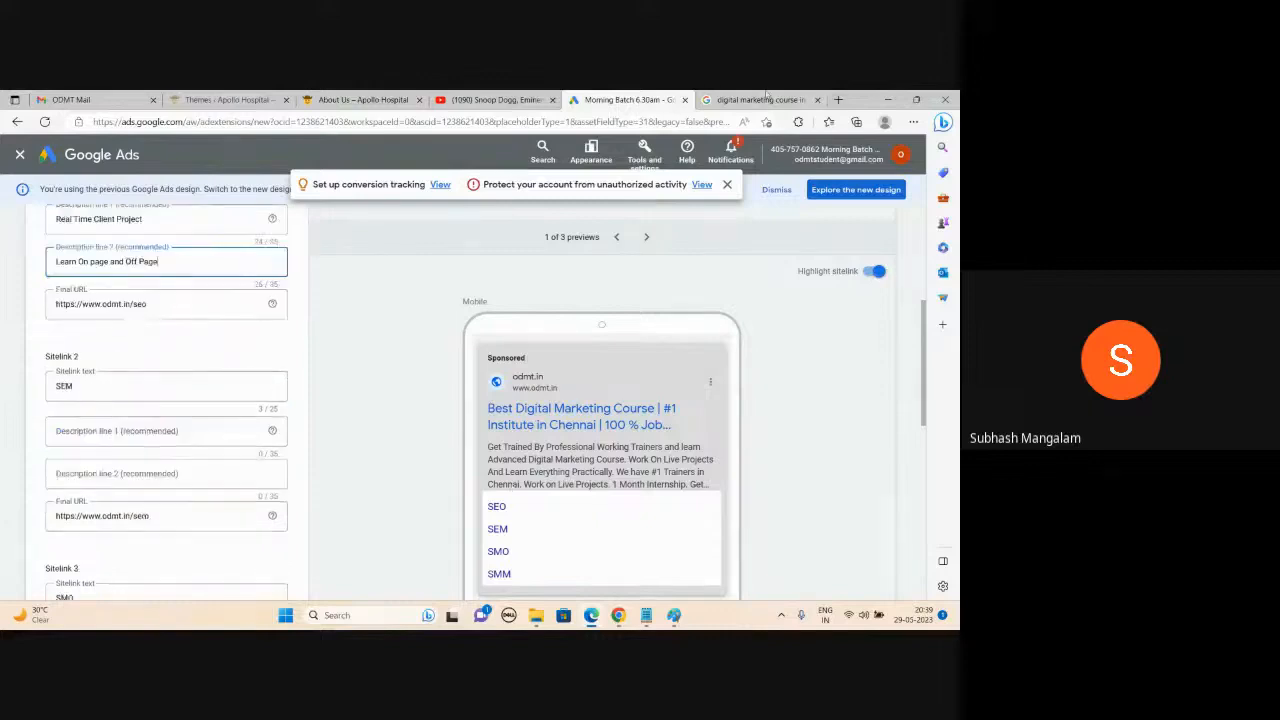
click(766, 97)
scroll(495, 384, up, 10)
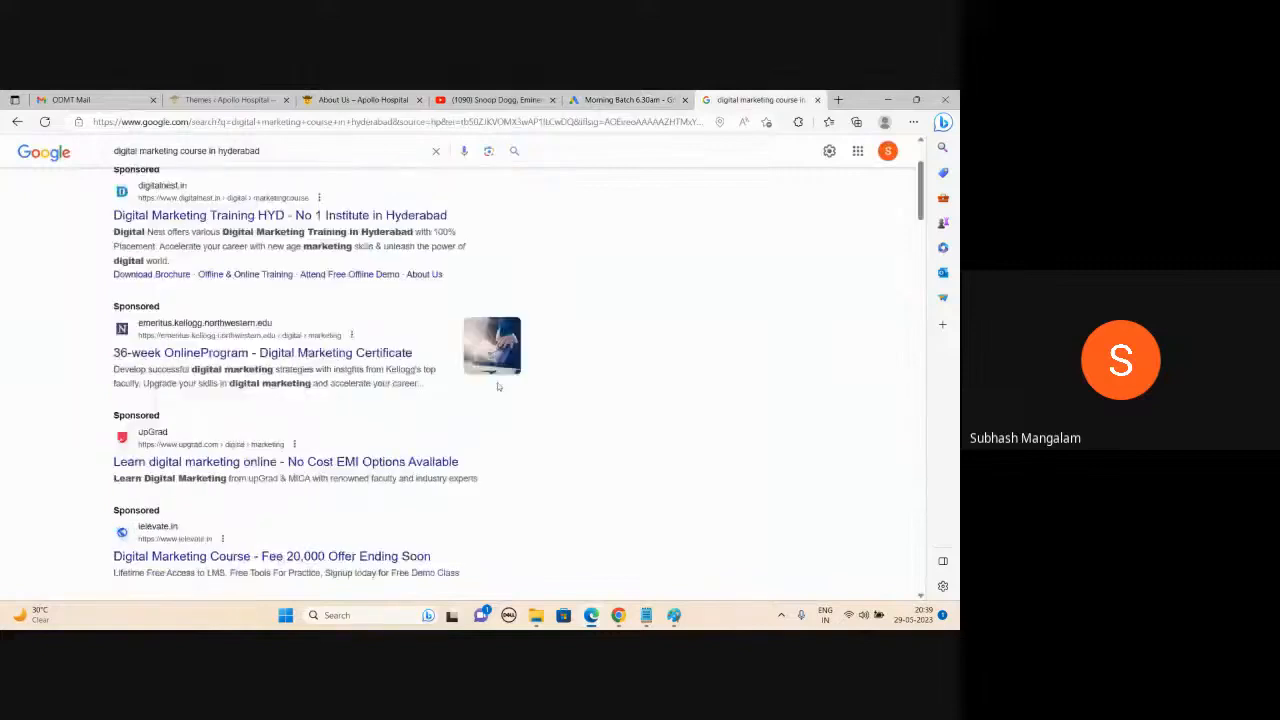
scroll(498, 386, up, 2)
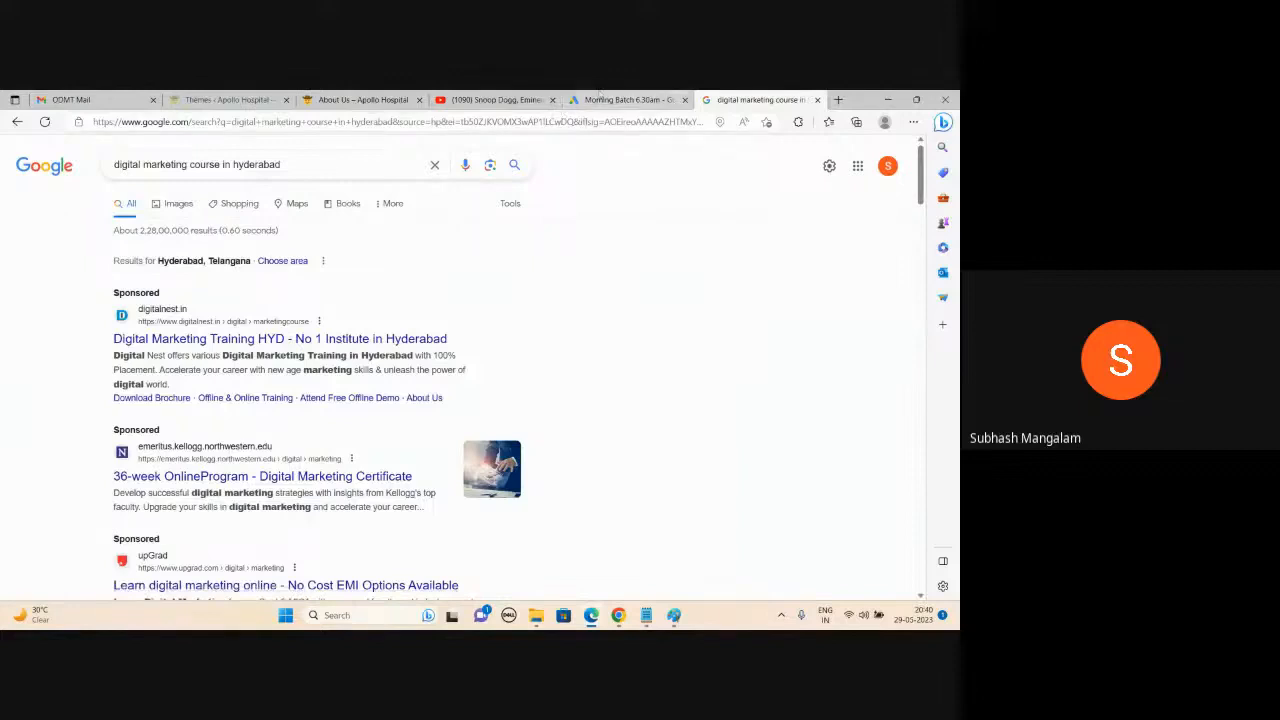
Return to the Google Ads sitelink form and save the four sitelinks without adding further descriptions.
click(628, 99)
scroll(163, 375, up, 1)
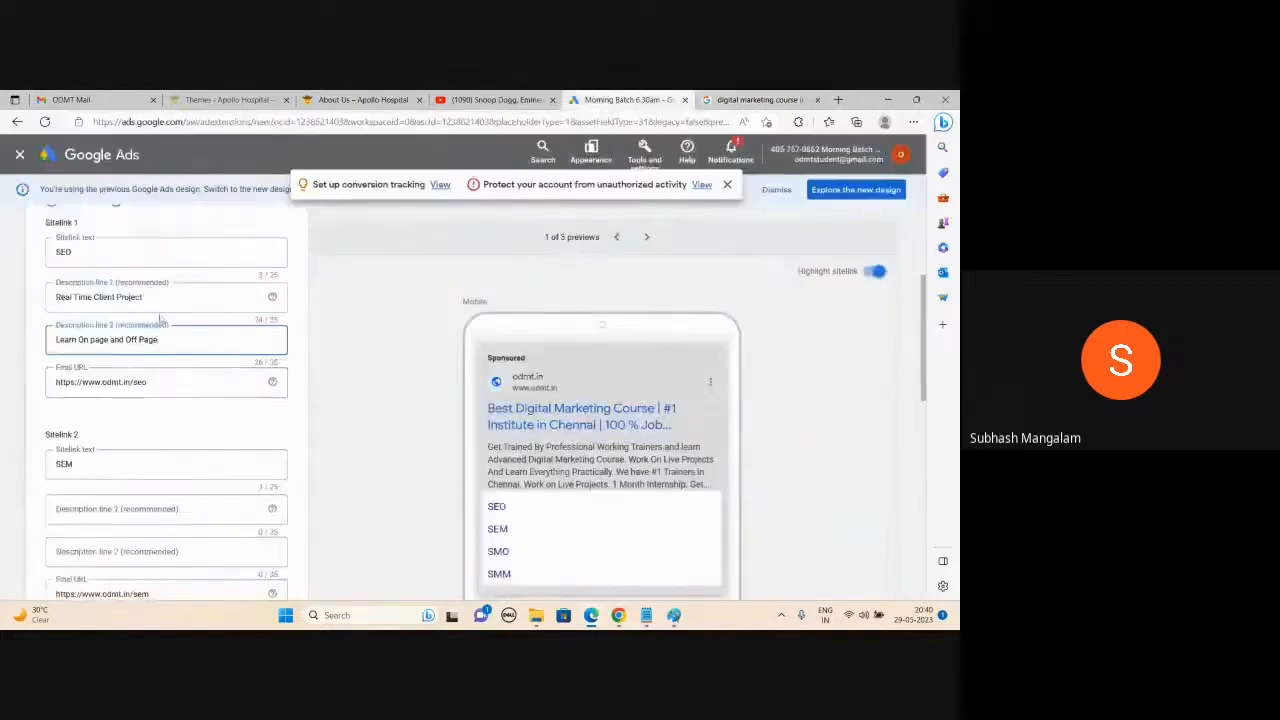
scroll(95, 334, up, 1)
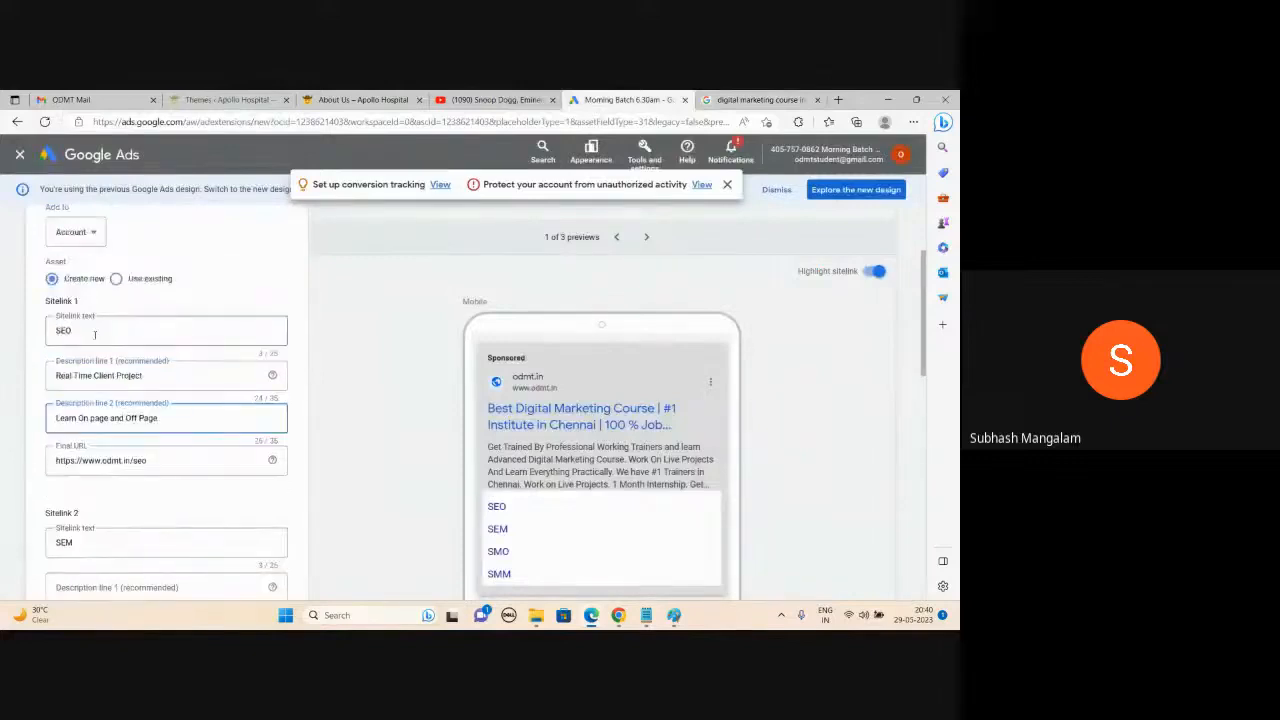
scroll(95, 334, down, 2)
scroll(100, 370, down, 5)
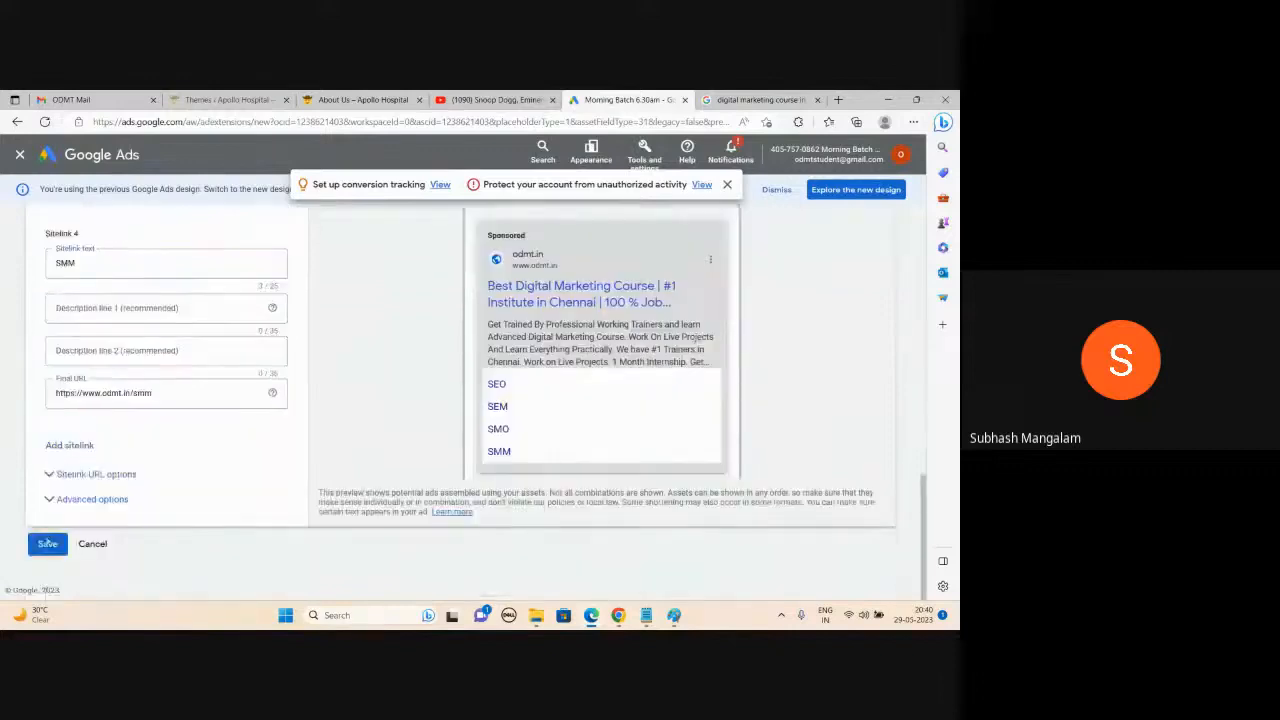
click(47, 543)
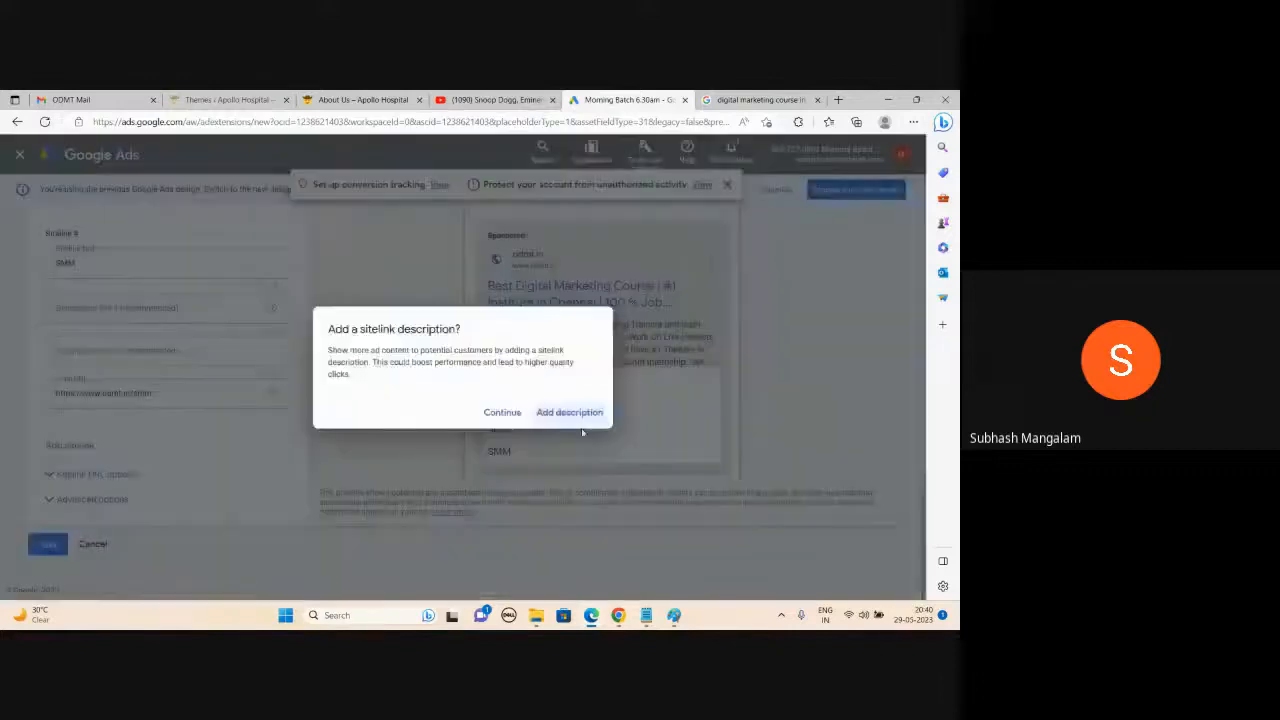
click(510, 413)
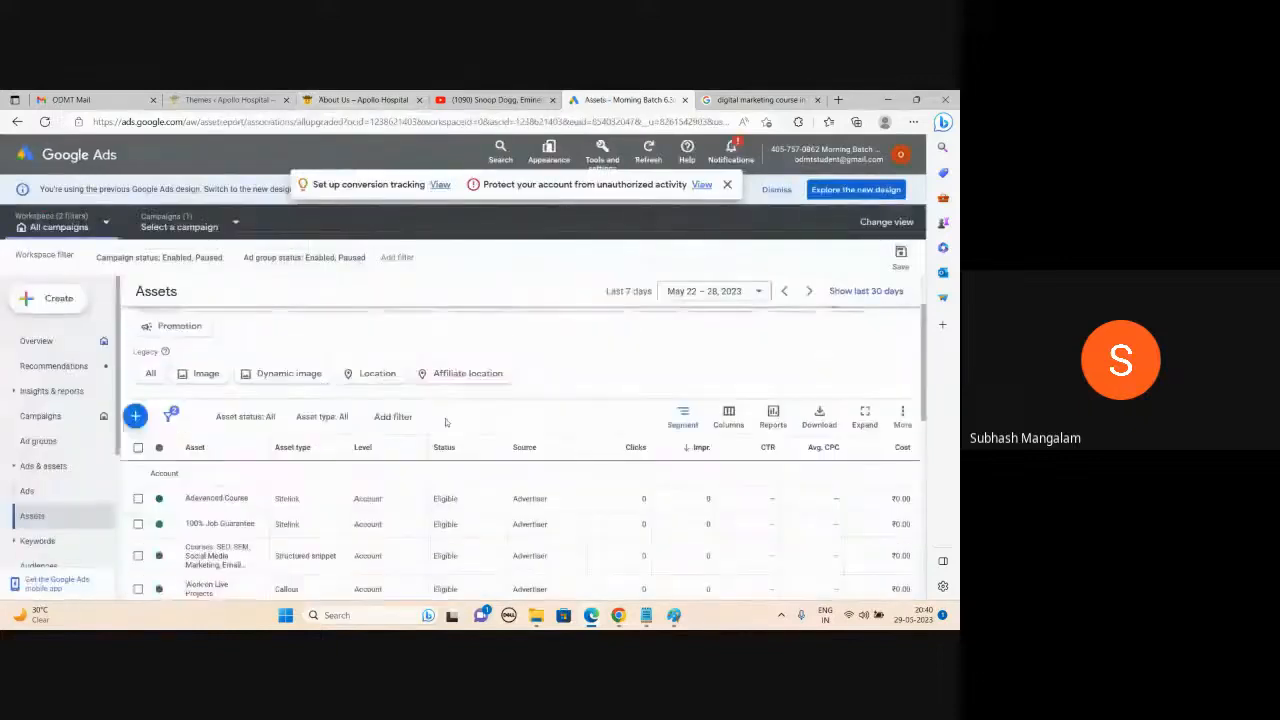
Start a new account-level callout asset and set callout text 1 to "Work on Live Projects".
click(137, 419)
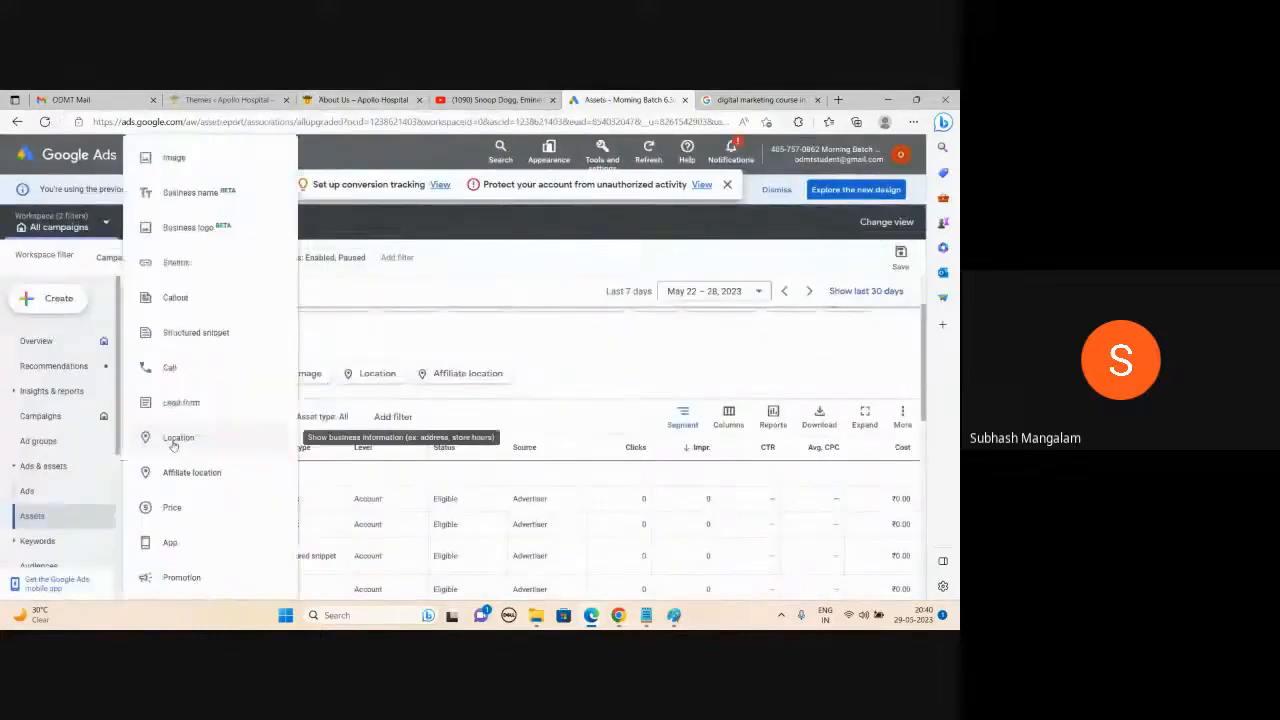
click(184, 302)
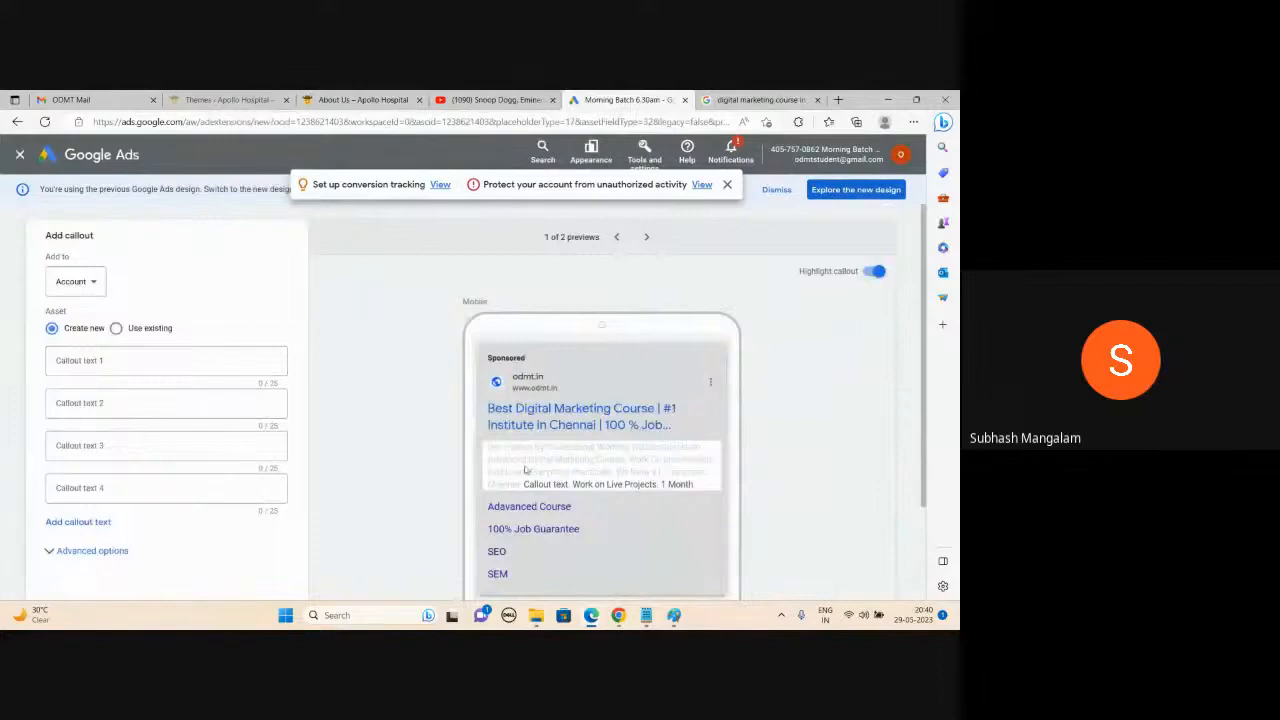
click(200, 366)
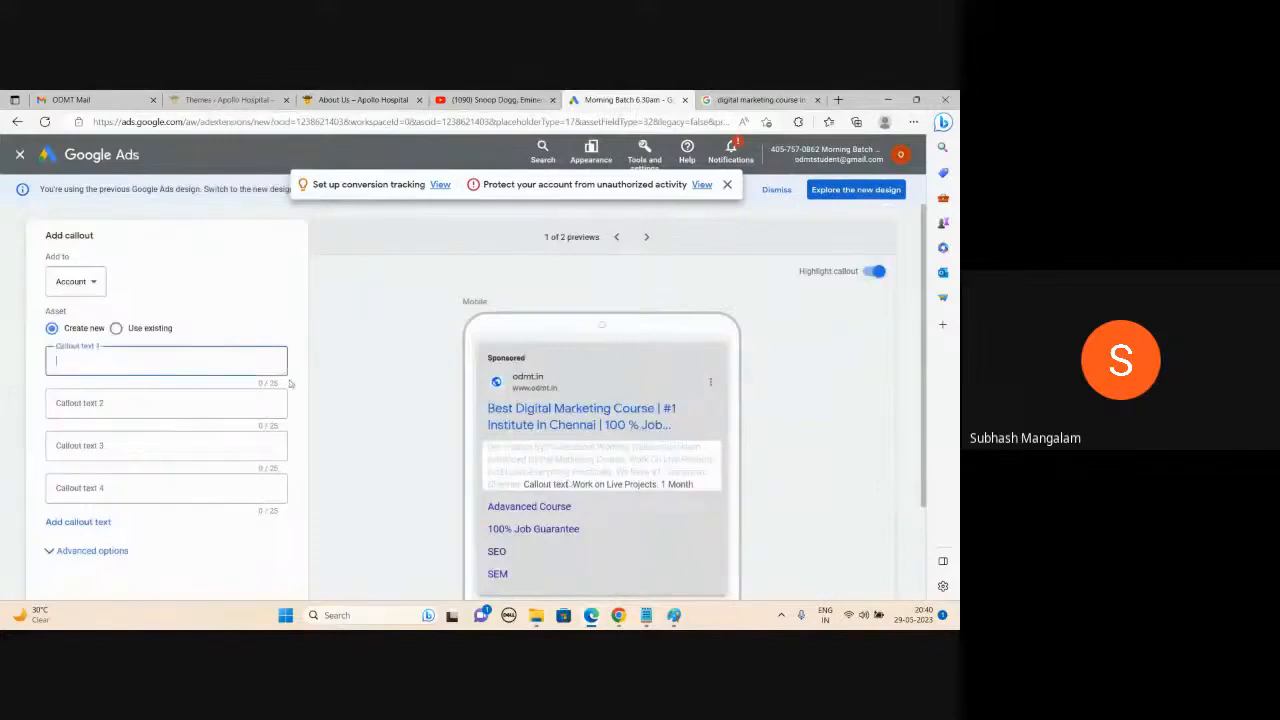
text(Wor)
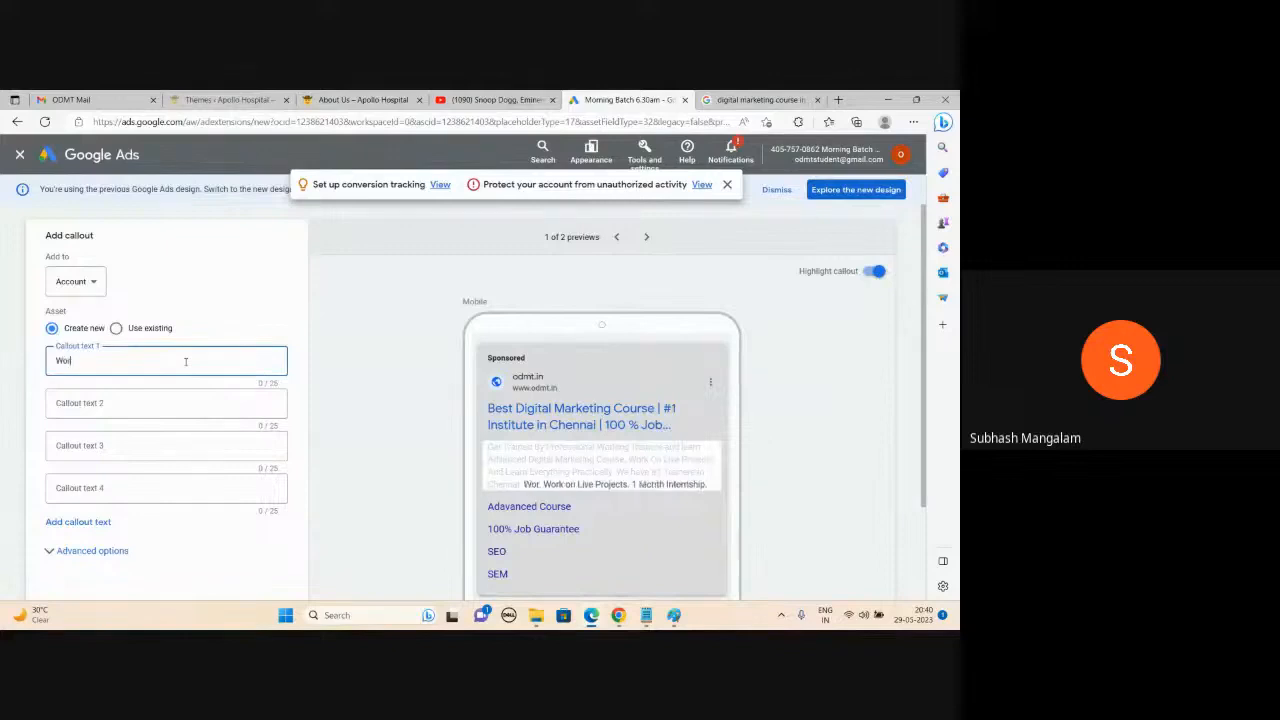
text(k on L)
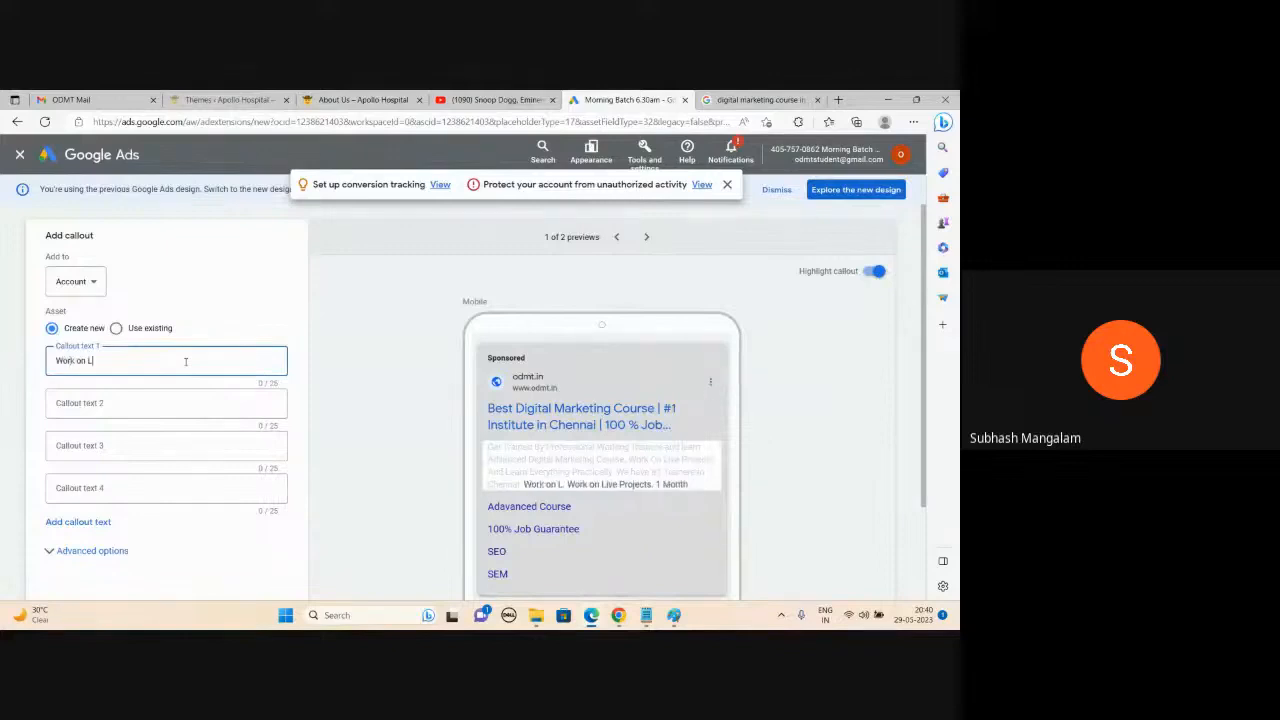
text(ive Proj)
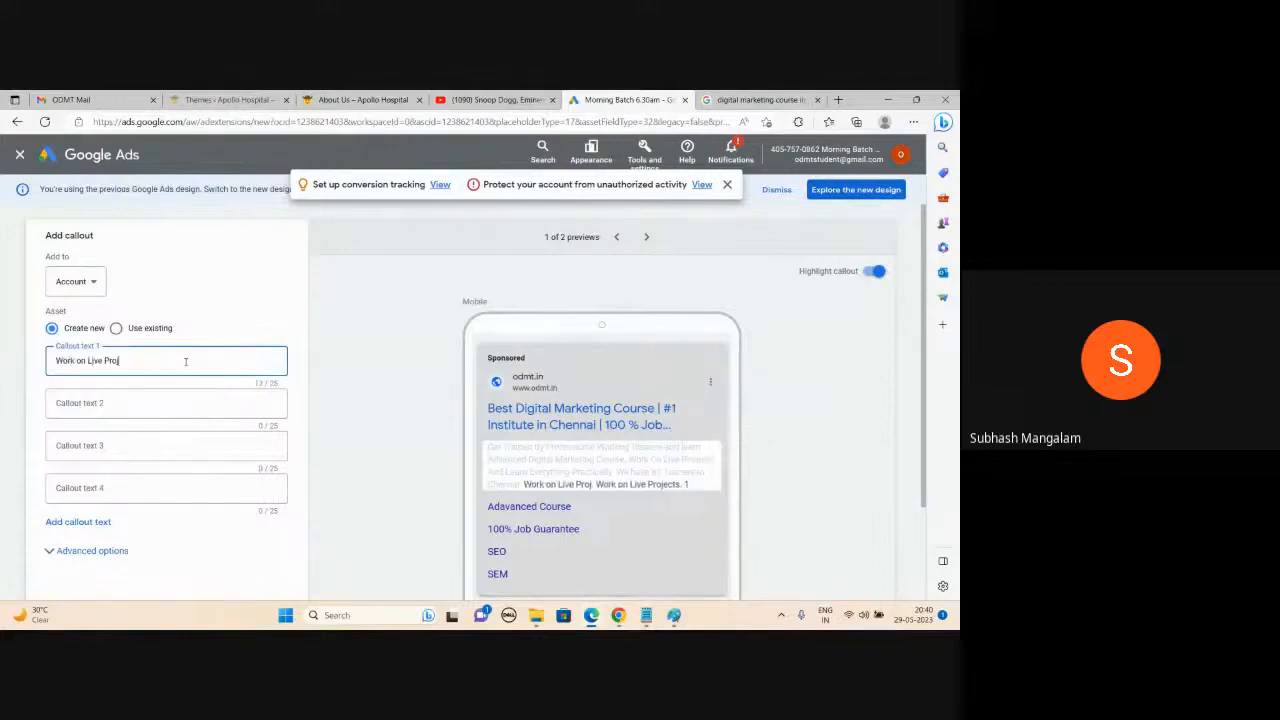
text(ects)
Fill callout texts 2 to 4 with "Paid SEO Tools", "Ads Live Budget" and "Back Up Videos", and save the callouts.
click(138, 401)
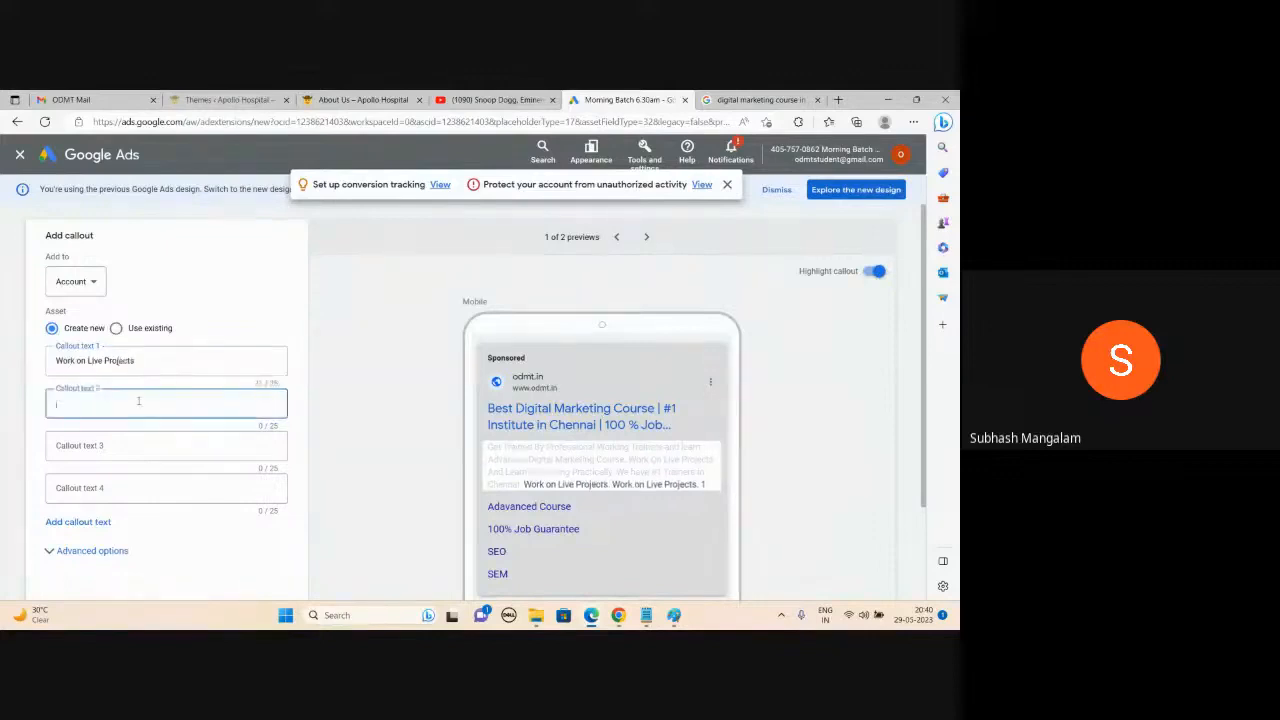
text(Paid SEO Tools)
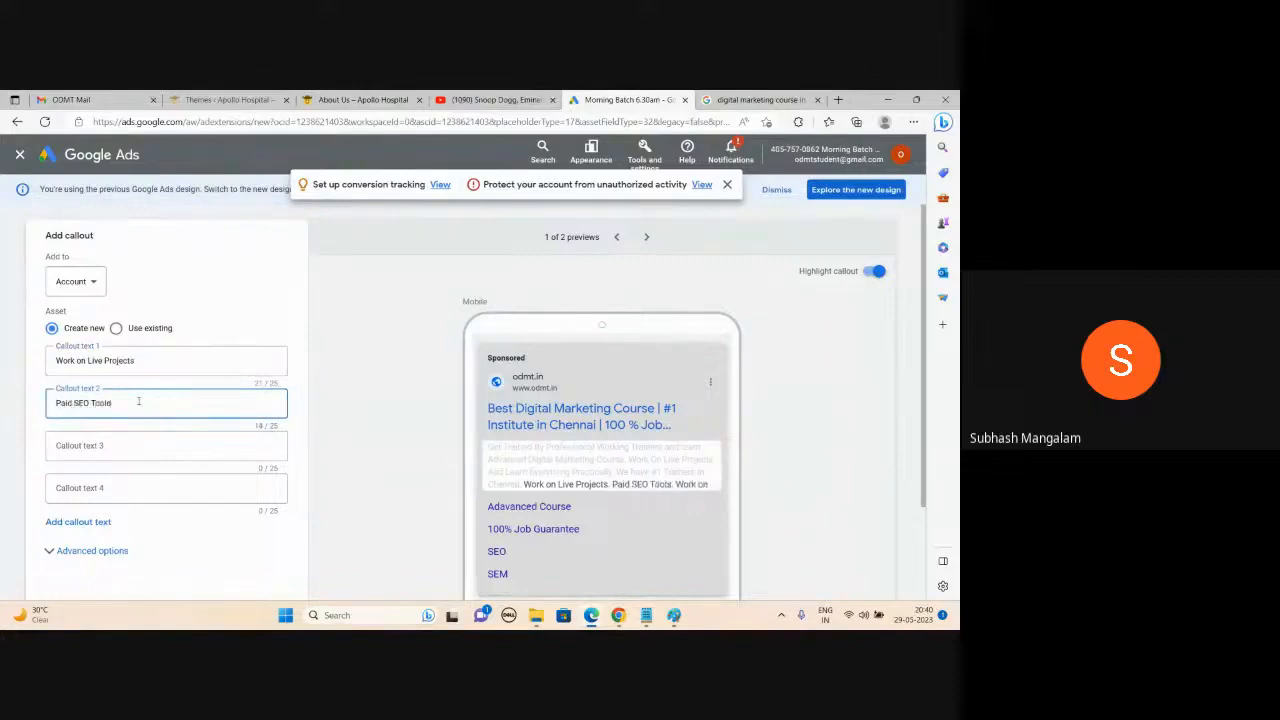
click(130, 442)
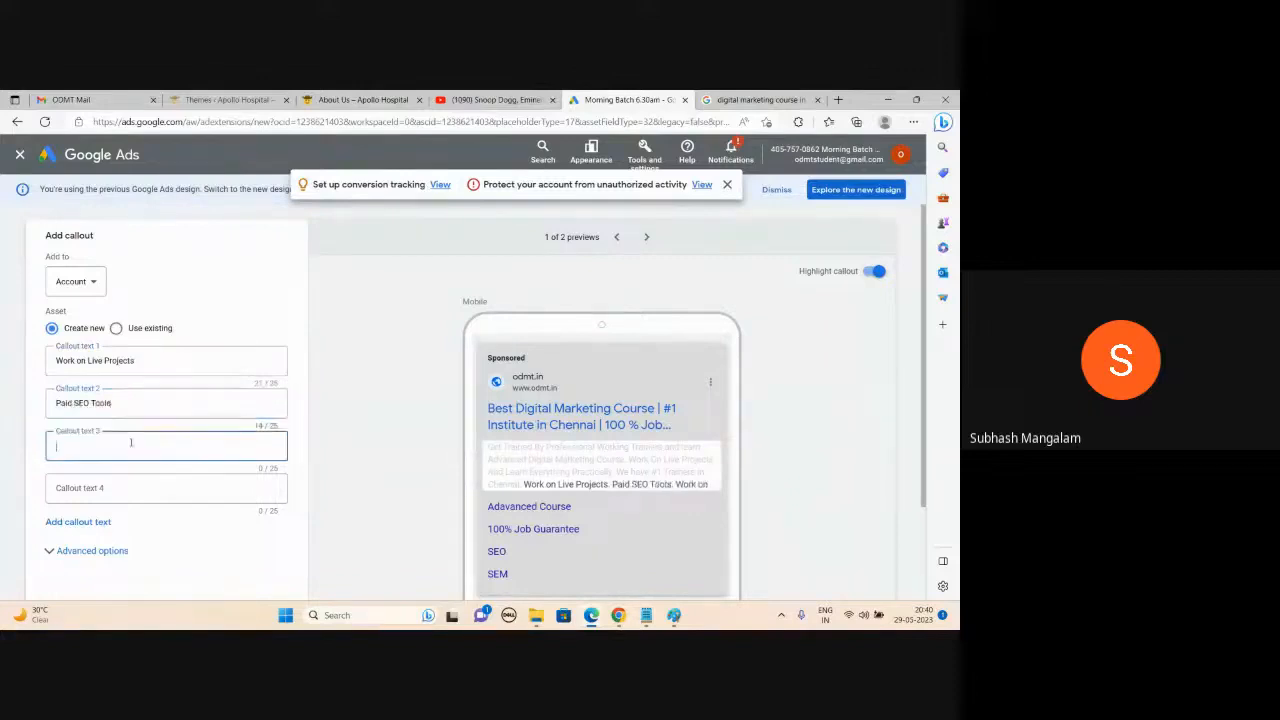
text(Ads Live Budg)
text(et)
click(118, 486)
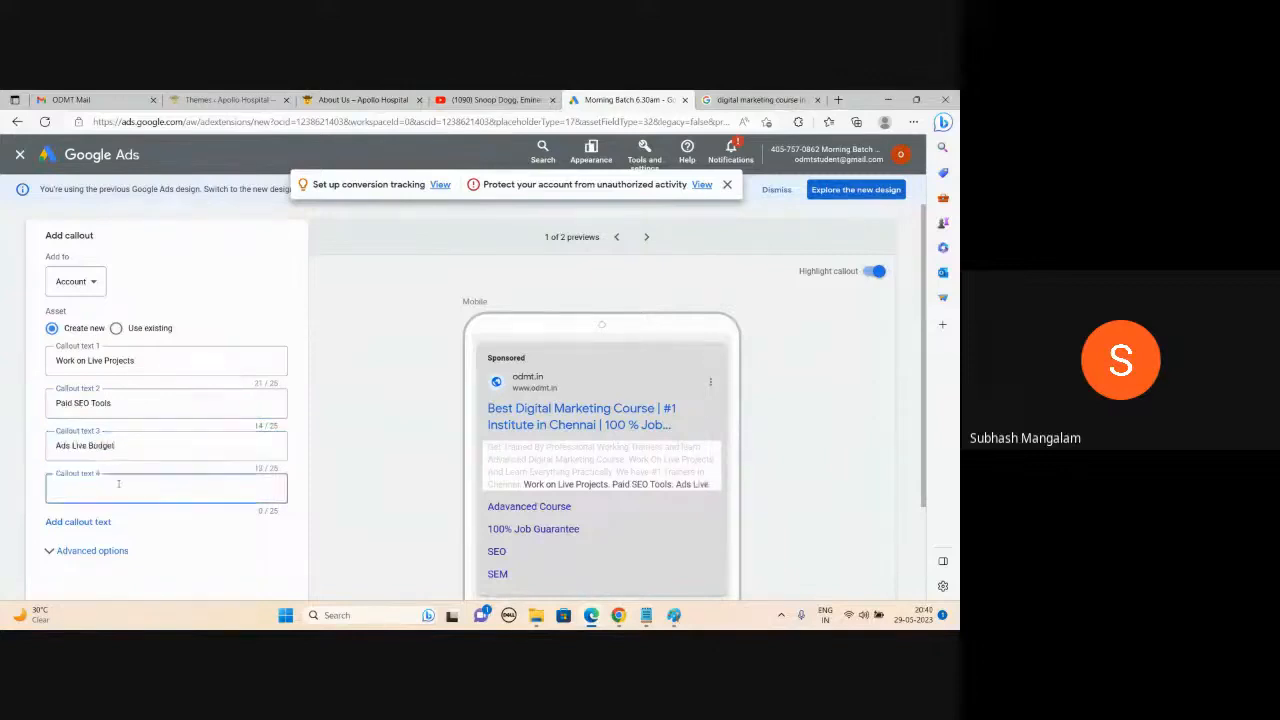
text(Back Up Videos)
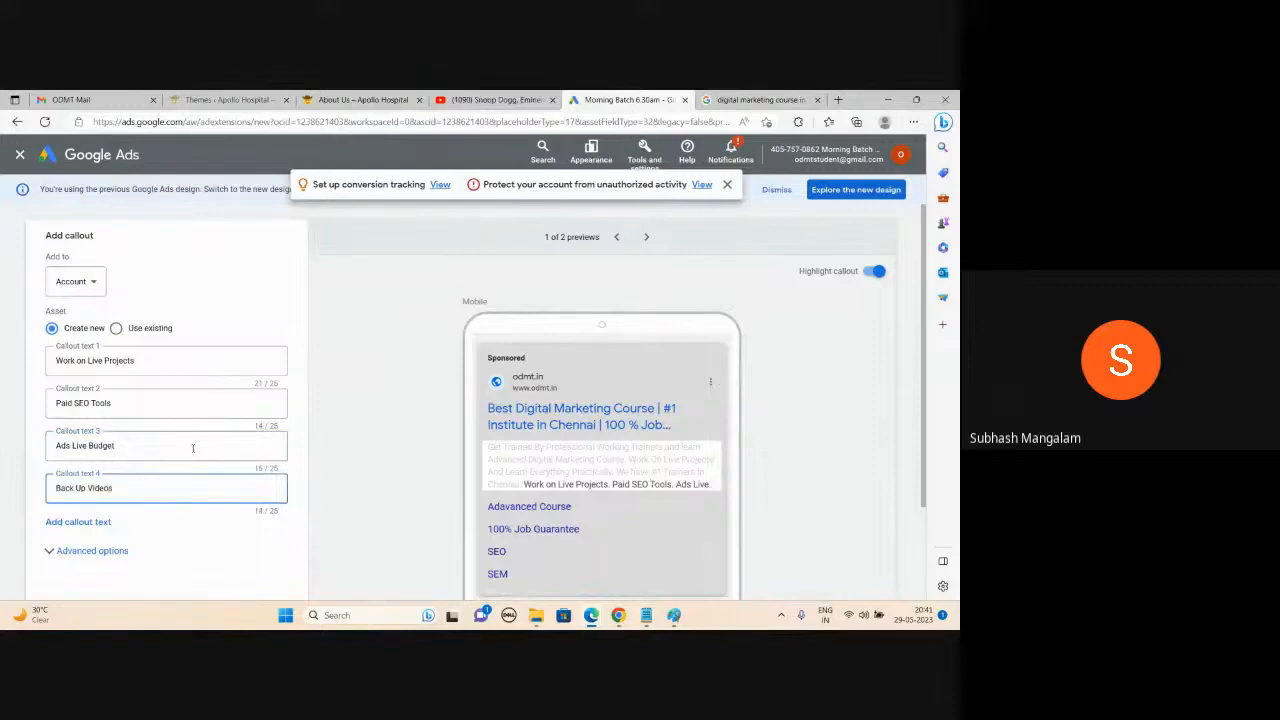
scroll(82, 518, down, 3)
click(50, 544)
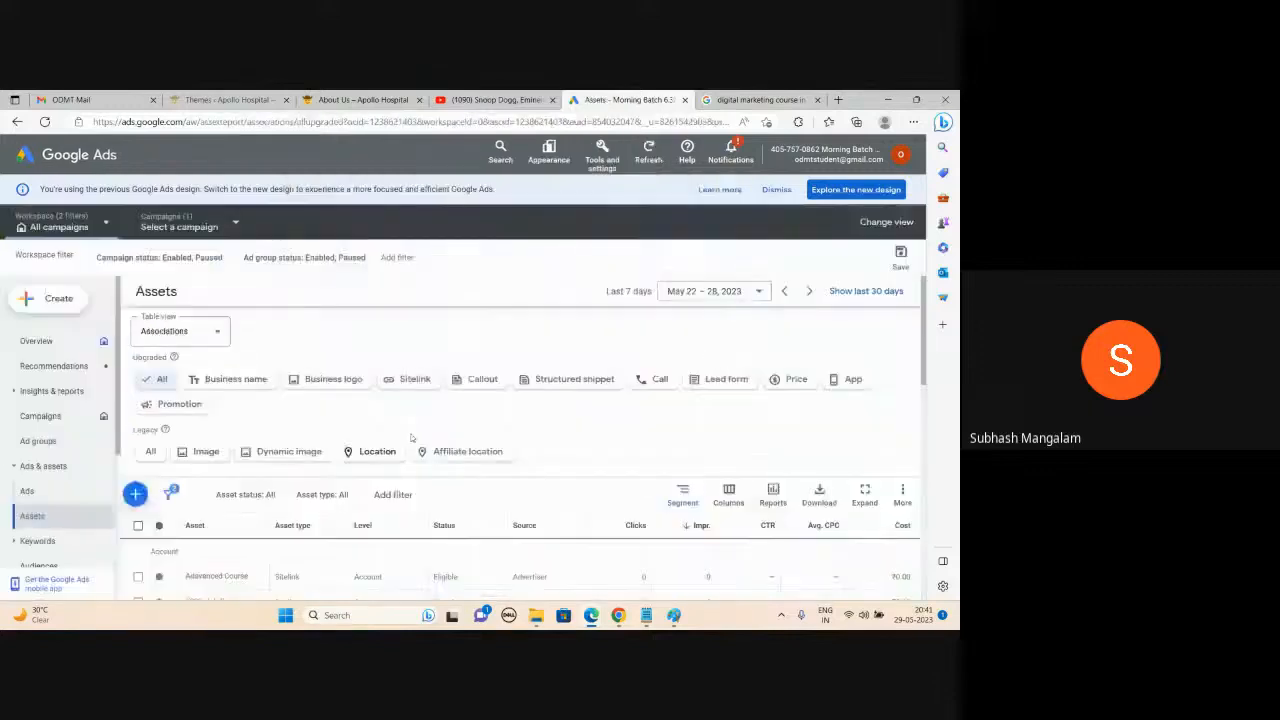
Start a new account-level structured snippet asset in English with the header type Courses.
click(135, 494)
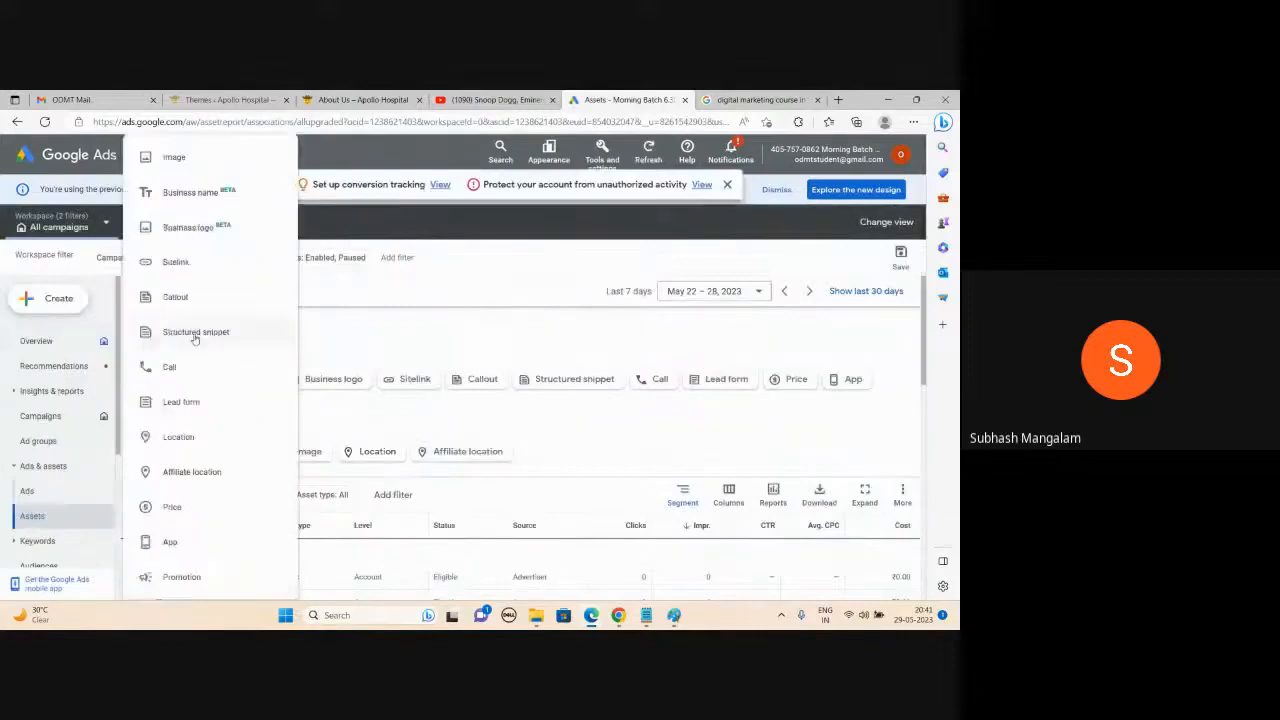
click(195, 333)
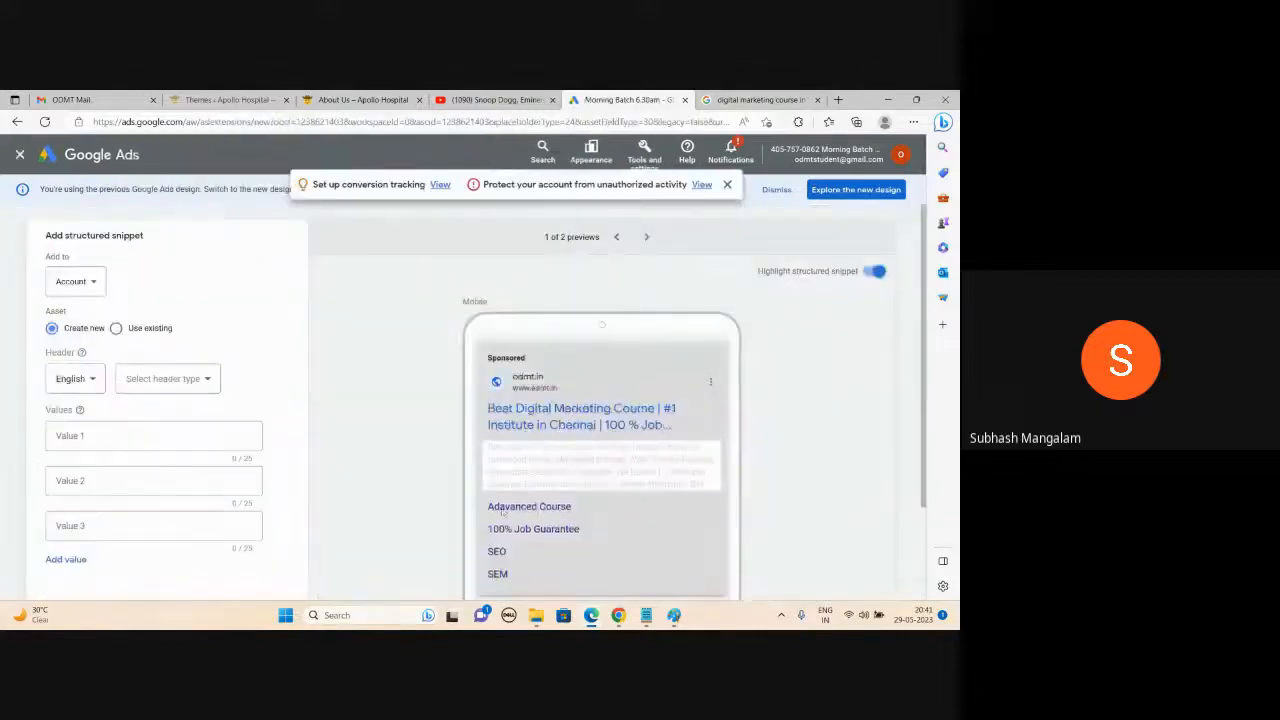
scroll(228, 407, down, 1)
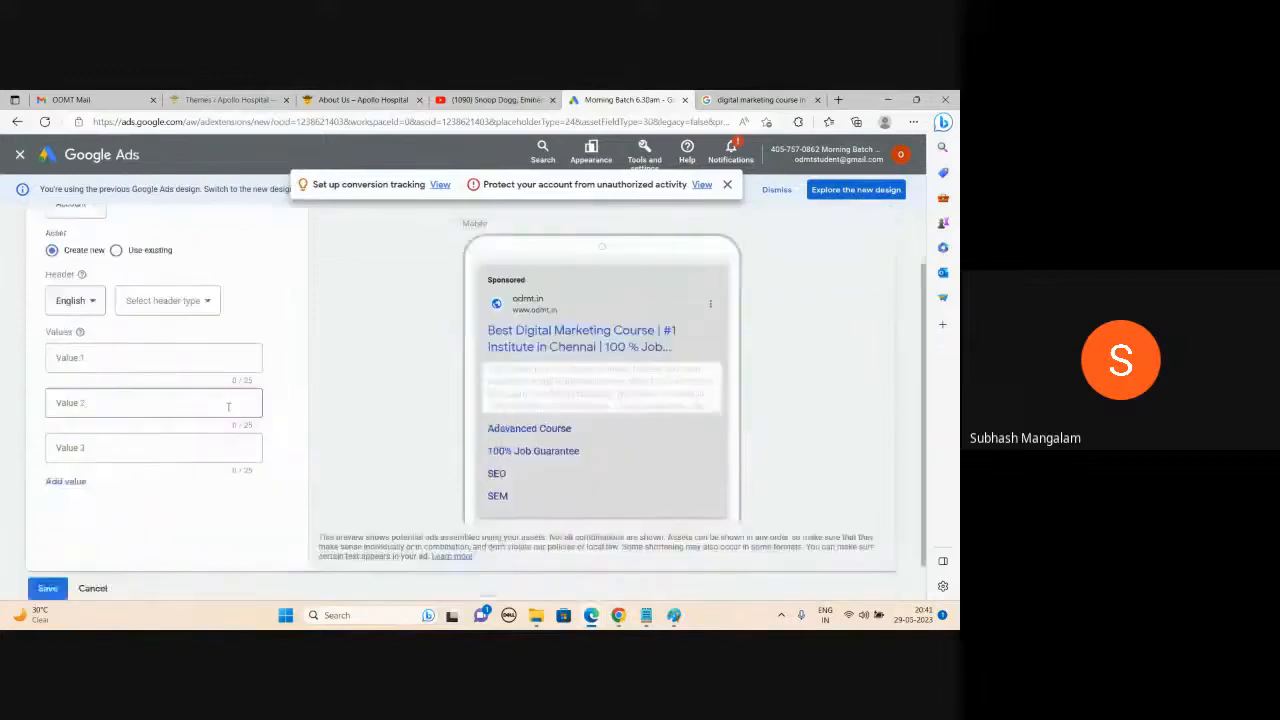
click(208, 306)
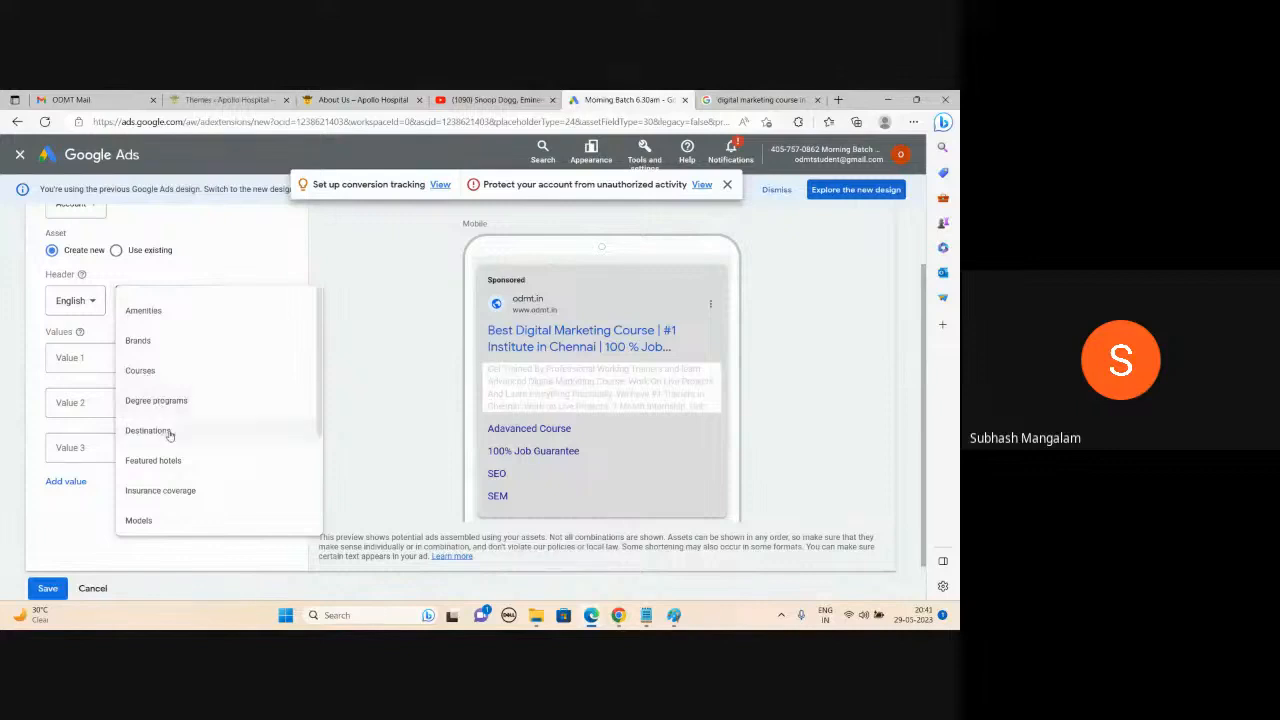
scroll(170, 435, down, 2)
scroll(168, 420, up, 2)
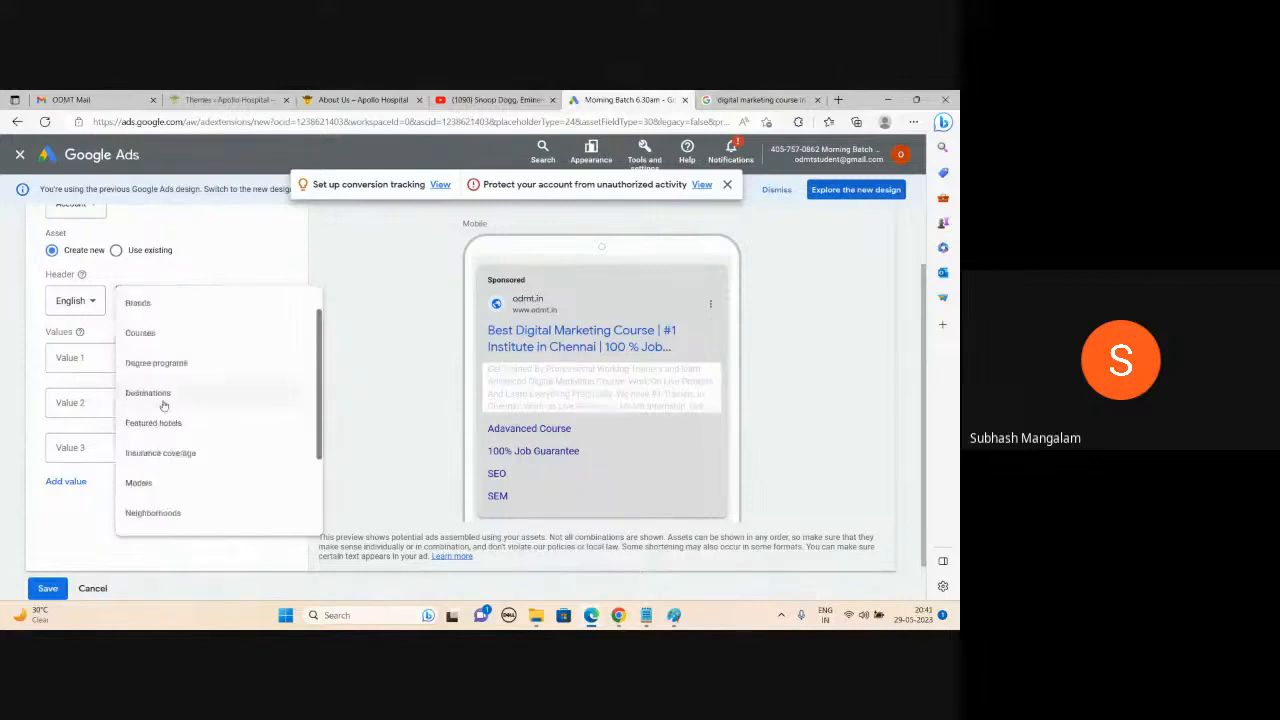
click(140, 333)
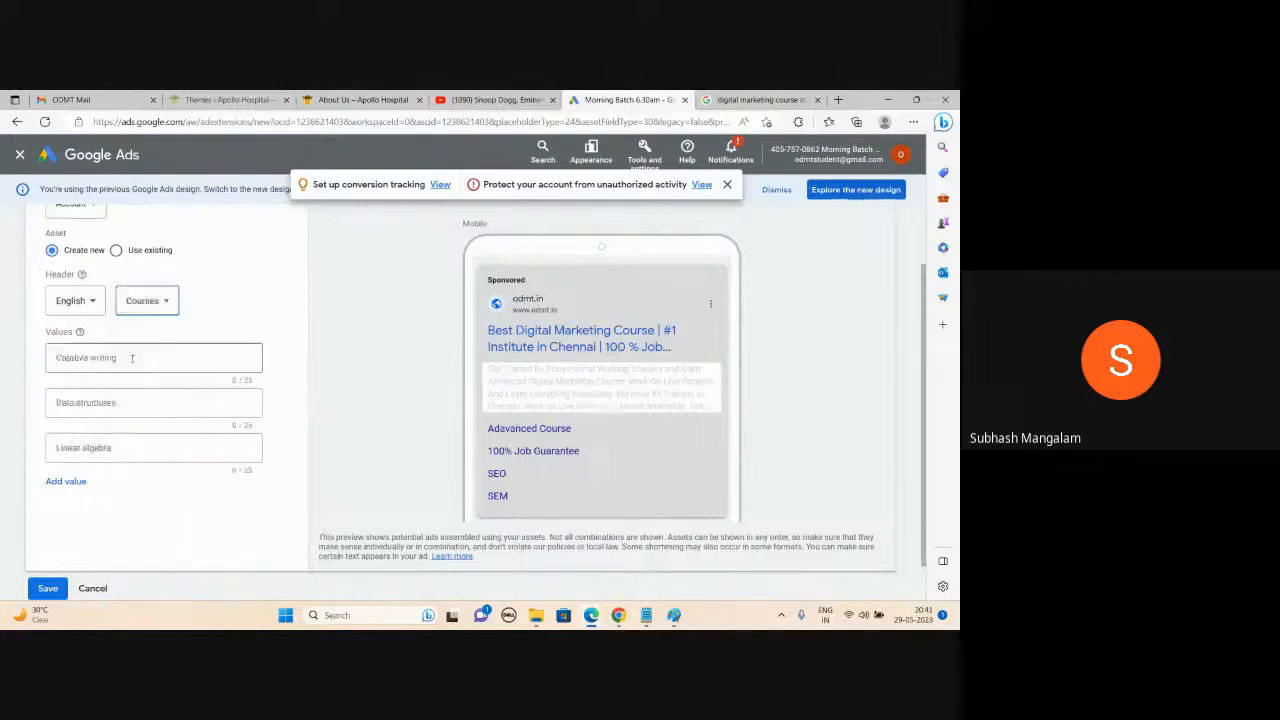
Enter the structured snippet values SEO, PPC and Affiliate Marketing, and save the snippet.
click(131, 358)
text(SEO)
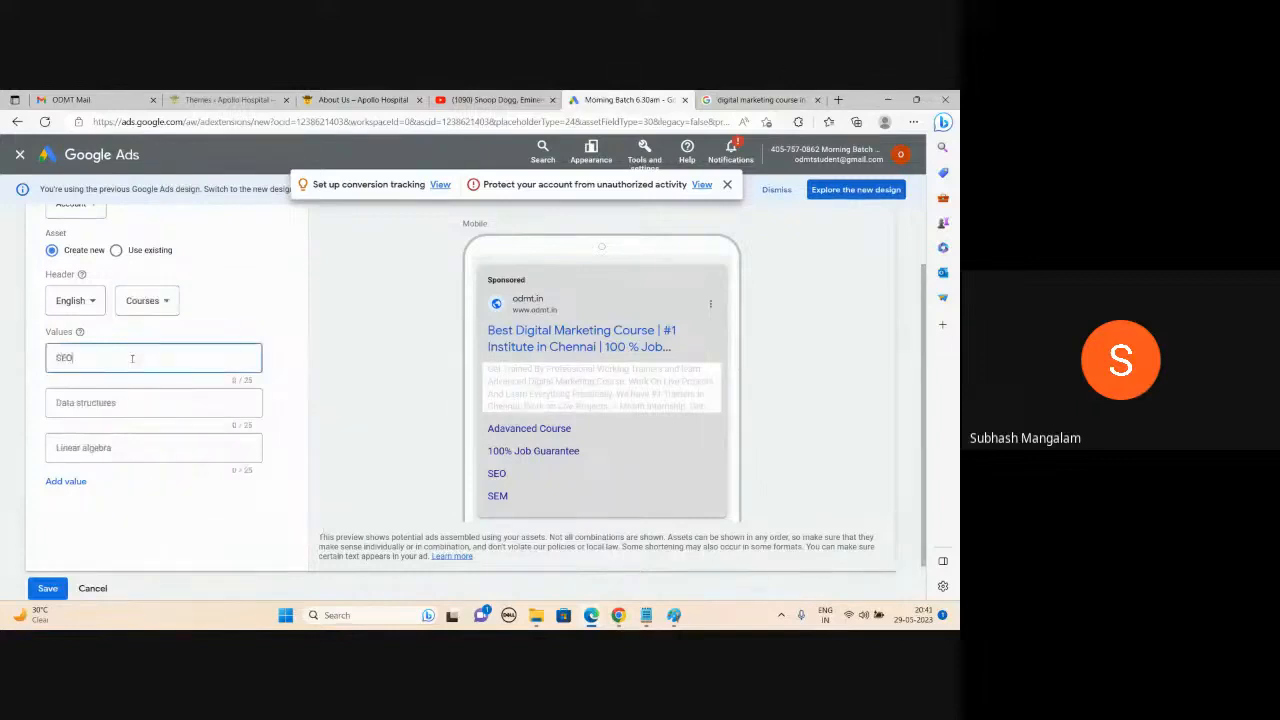
click(122, 401)
text(PPC)
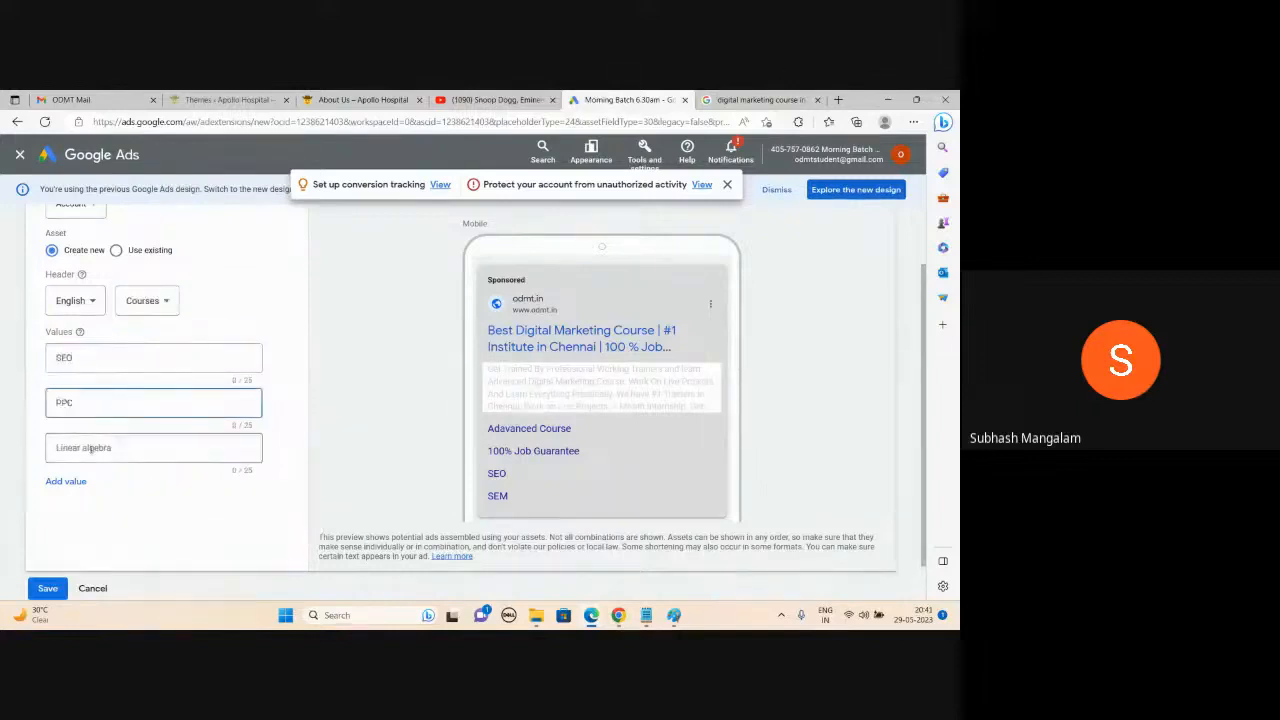
click(91, 449)
text(Affiliate)
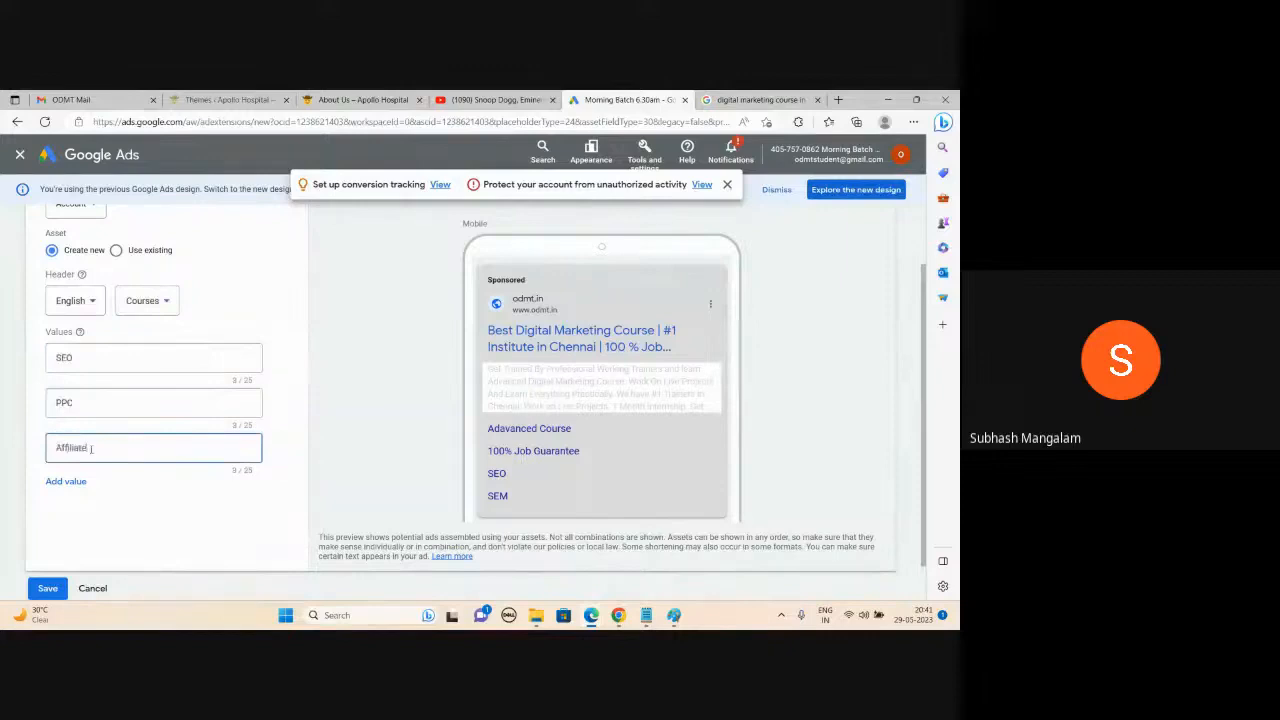
text( Marketing)
click(378, 401)
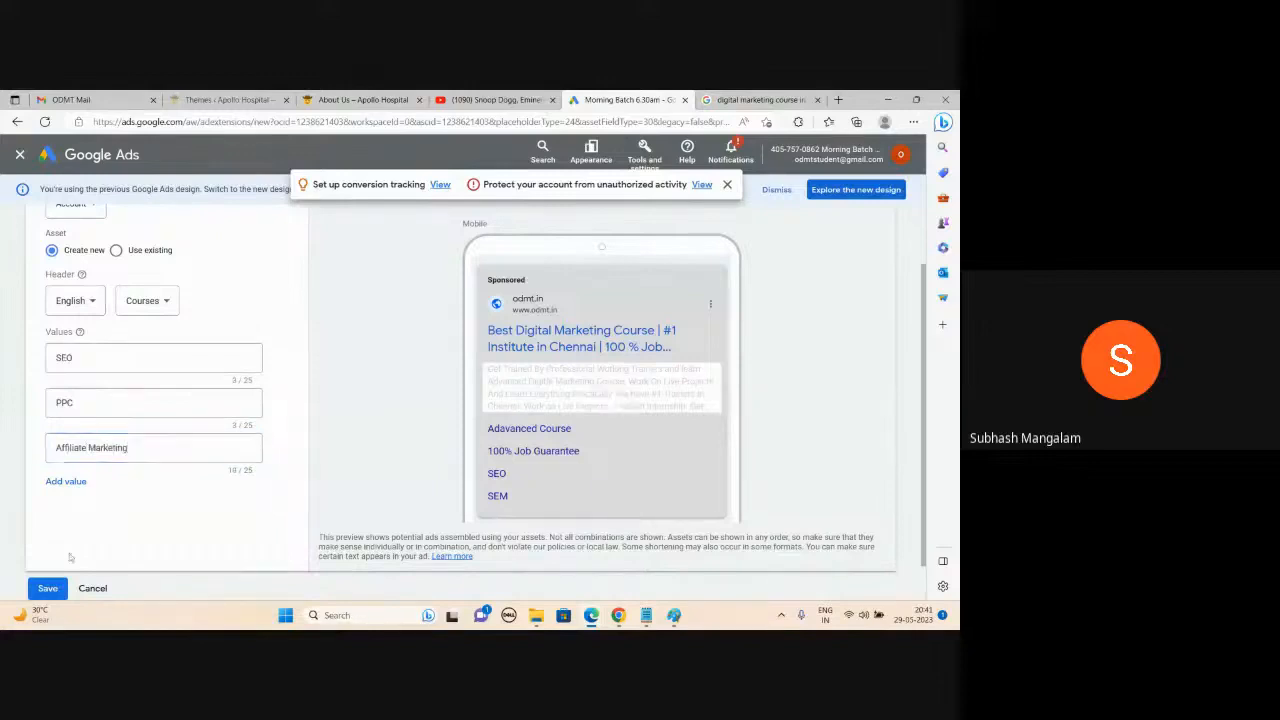
click(48, 589)
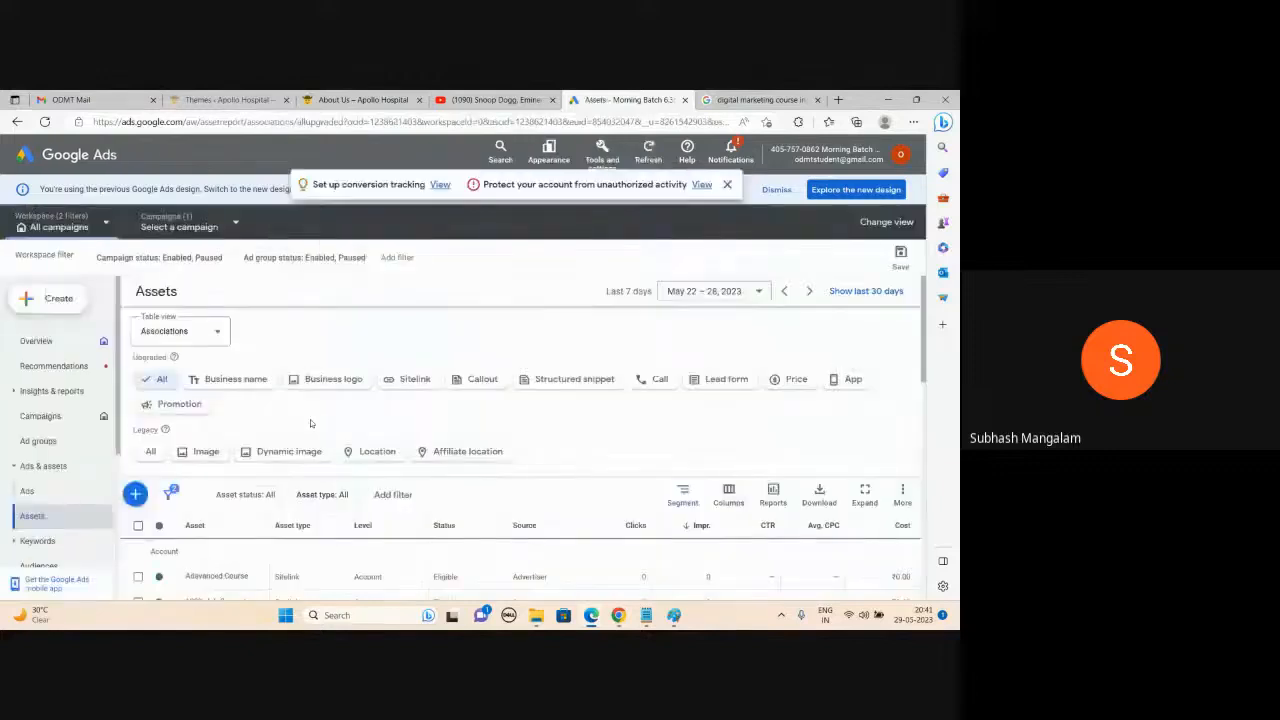
Create and save an account-level call asset with India as the country and the saved business phone number.
click(135, 494)
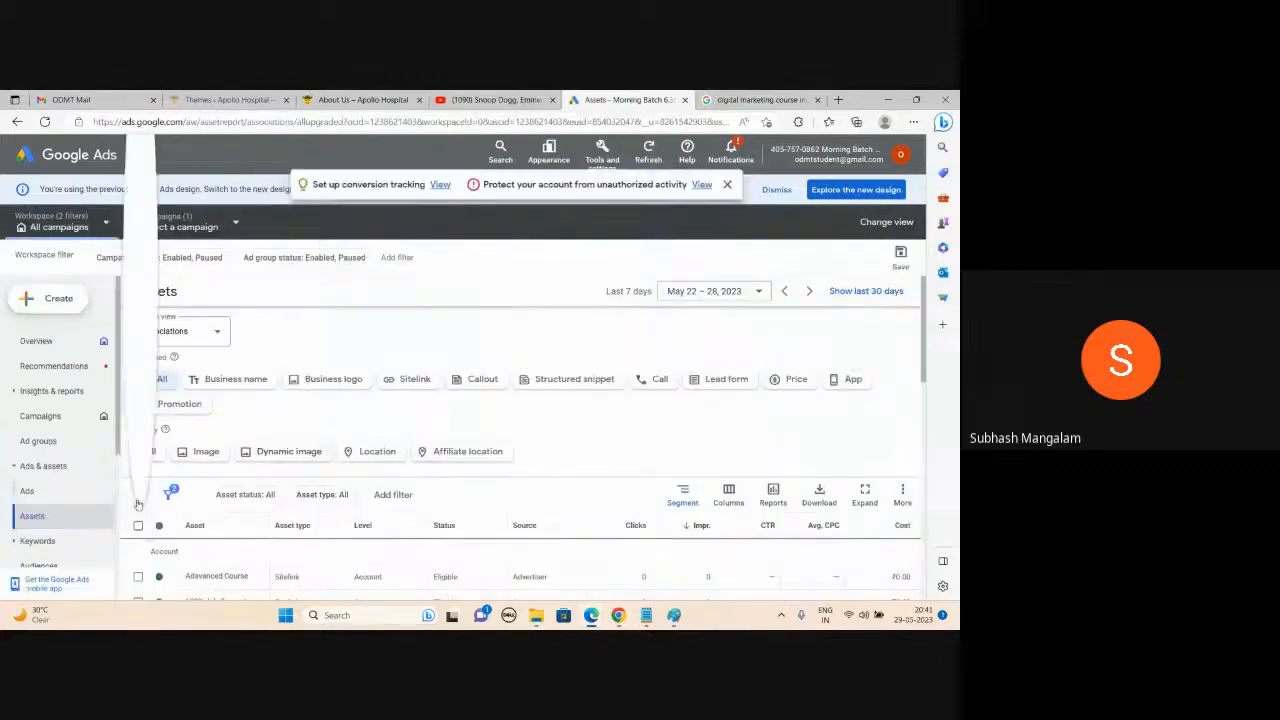
click(189, 372)
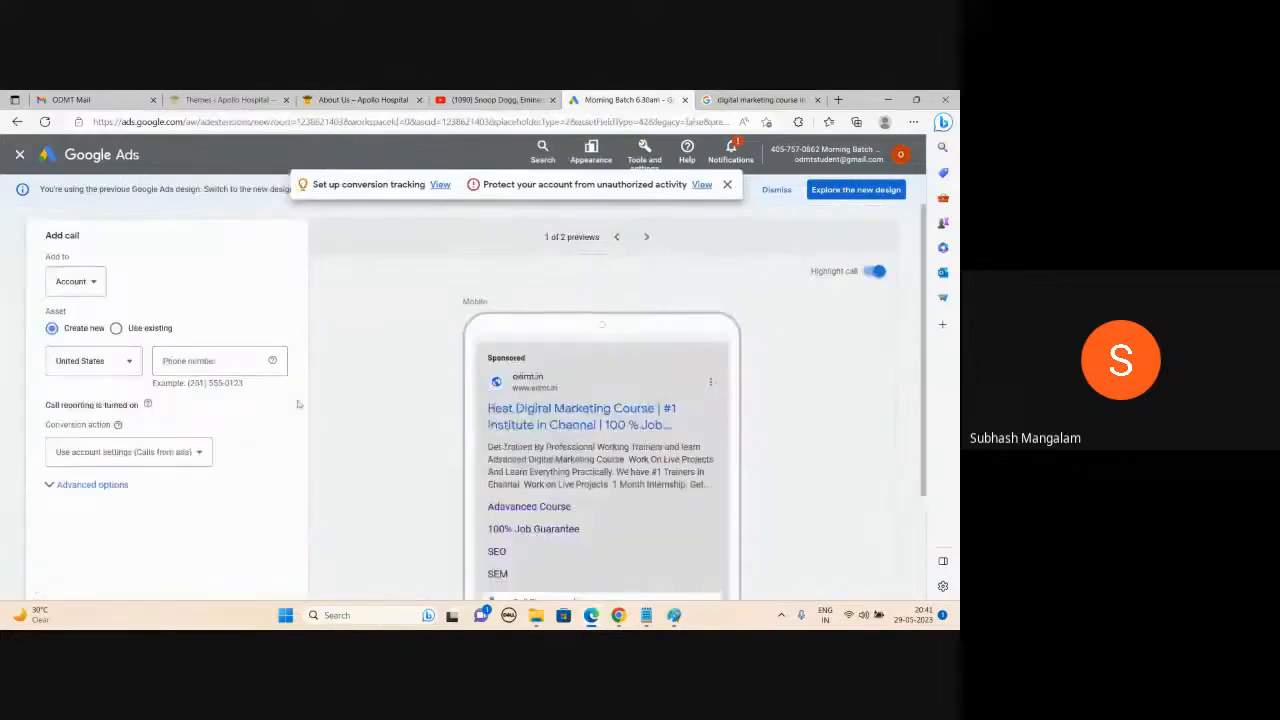
scroll(590, 480, down, 3)
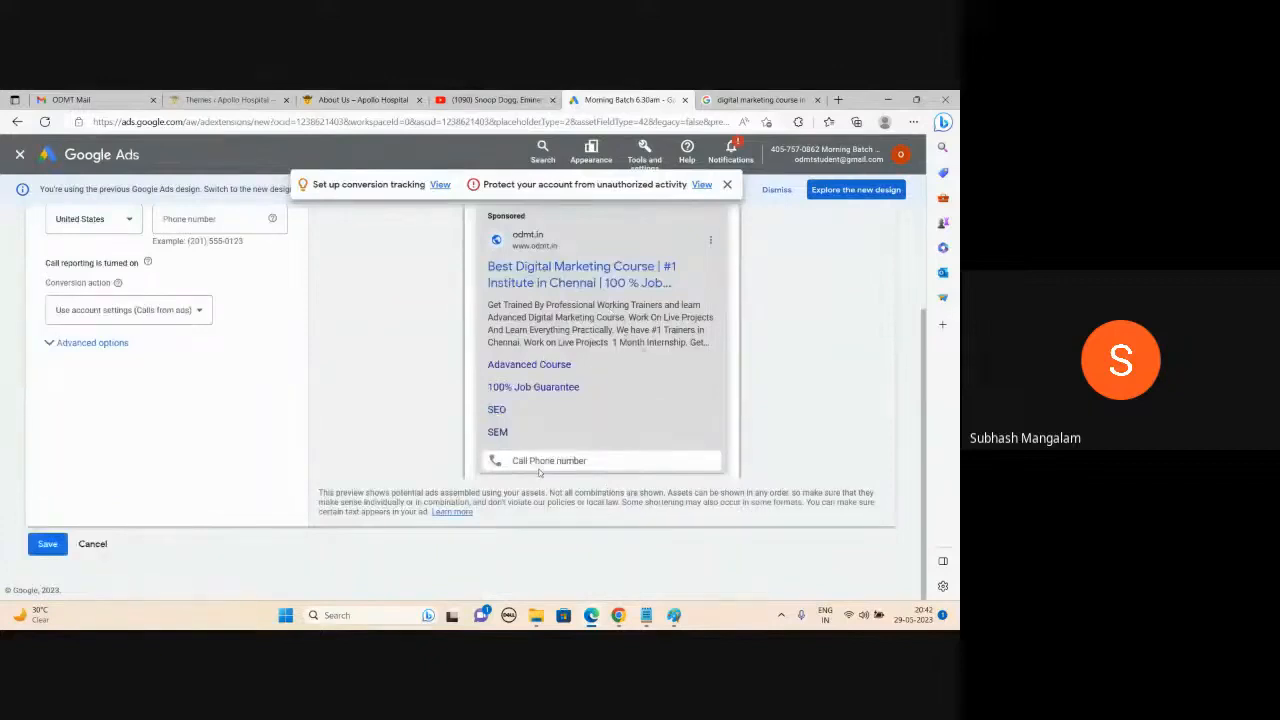
click(110, 219)
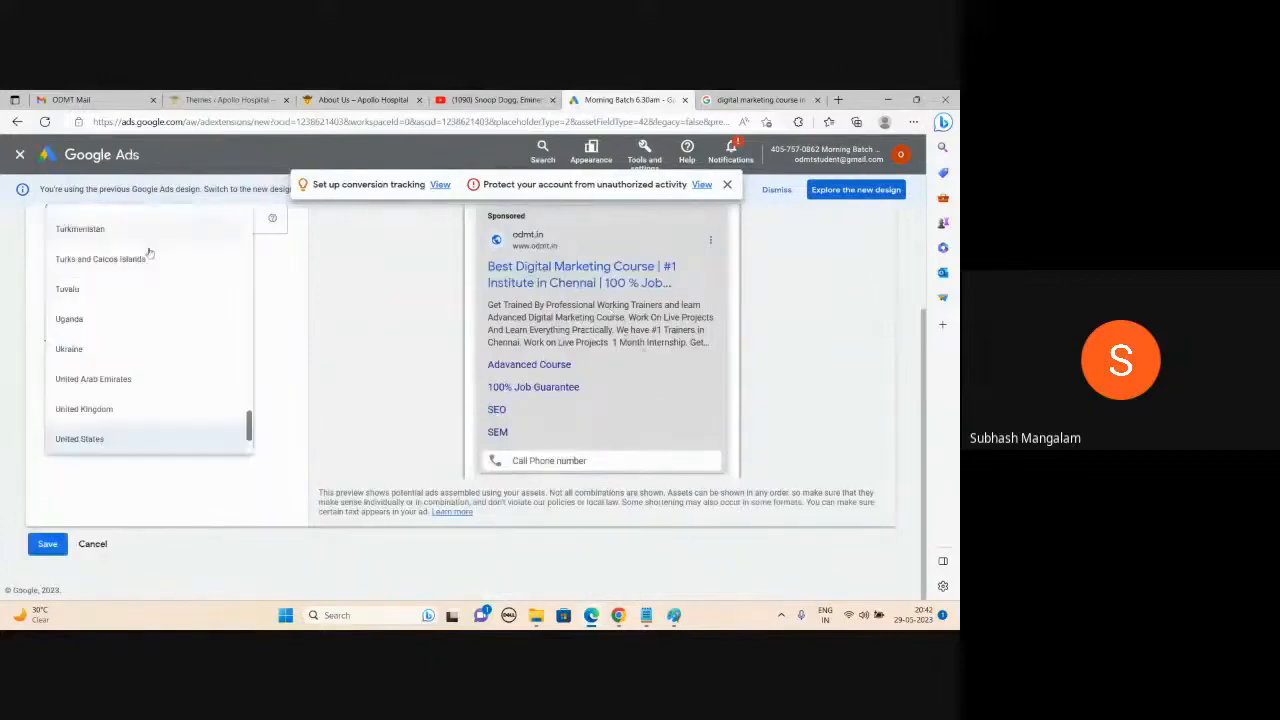
scroll(149, 253, up, 20)
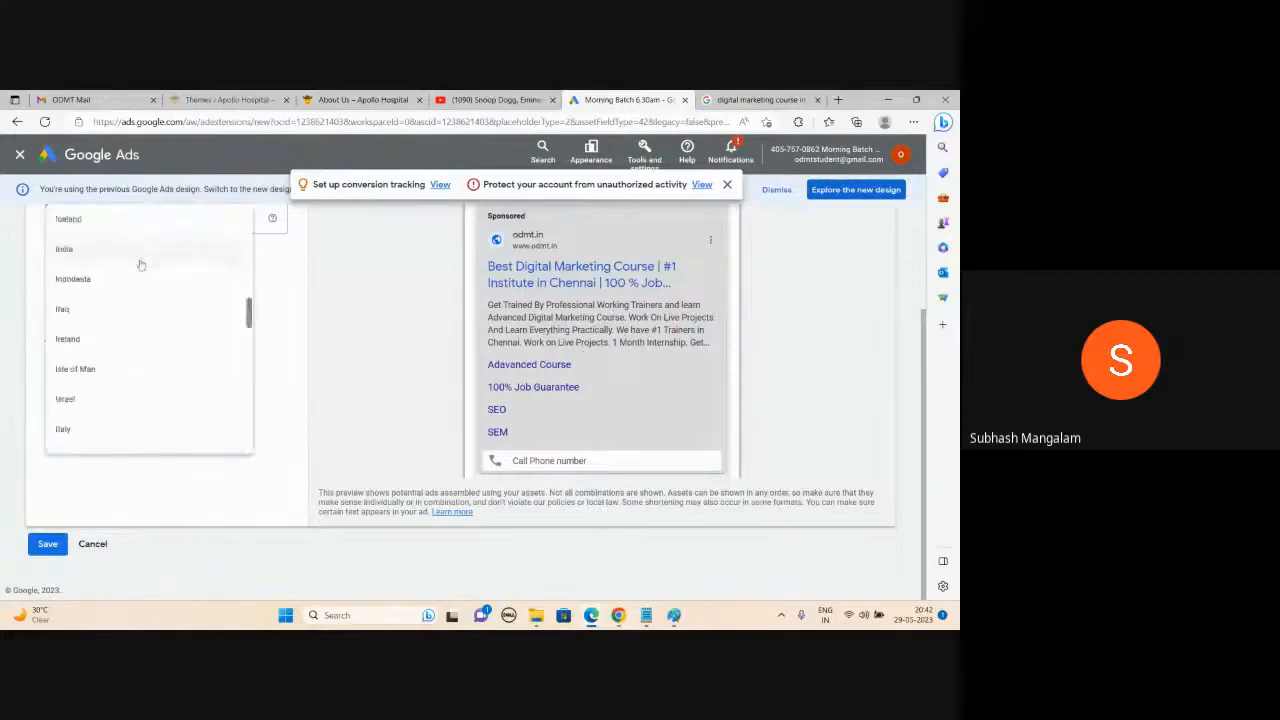
click(109, 257)
click(188, 219)
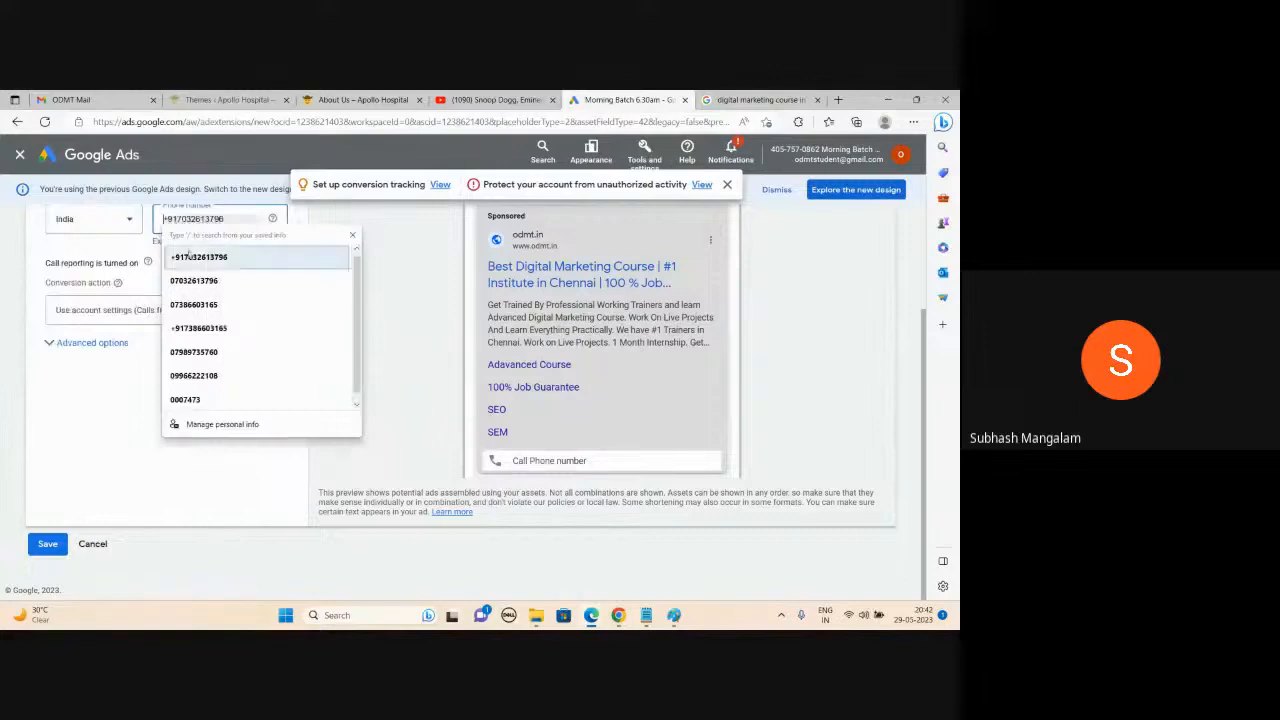
click(187, 256)
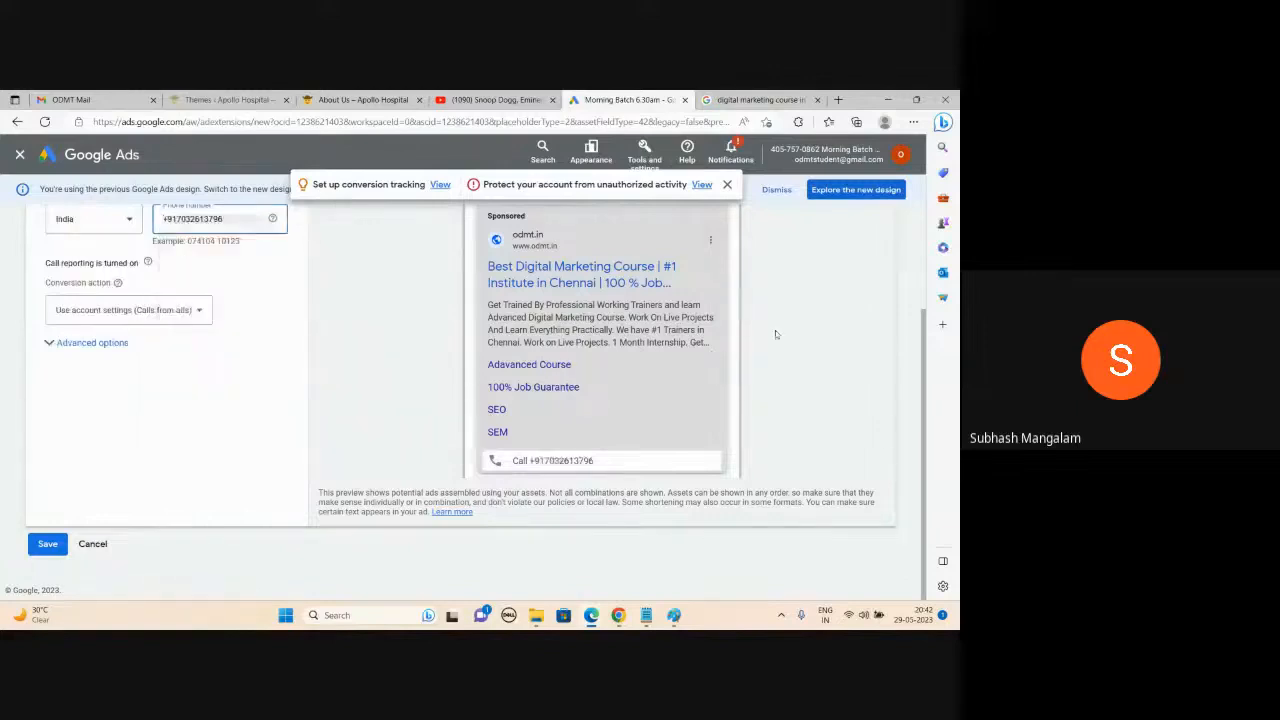
click(49, 545)
Review the keyword match type notes in Paint and the sponsored Google results, and return to the Google Ads assets list.
click(674, 616)
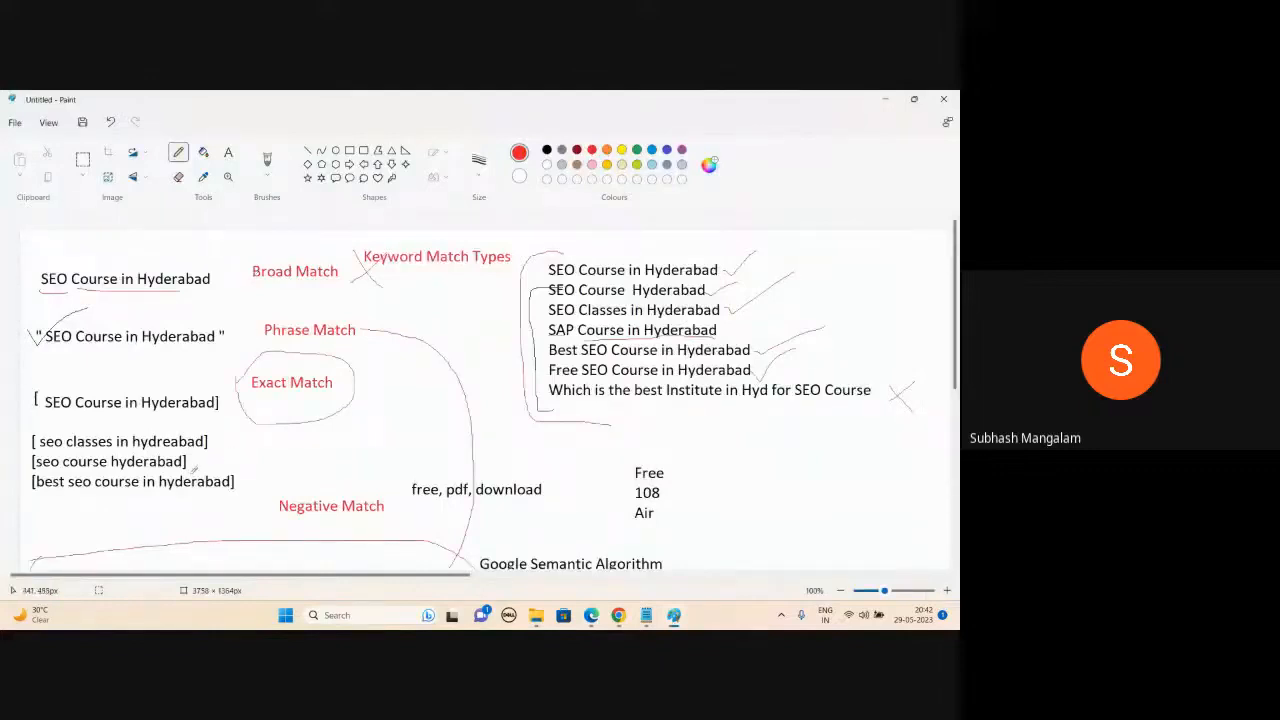
click(884, 100)
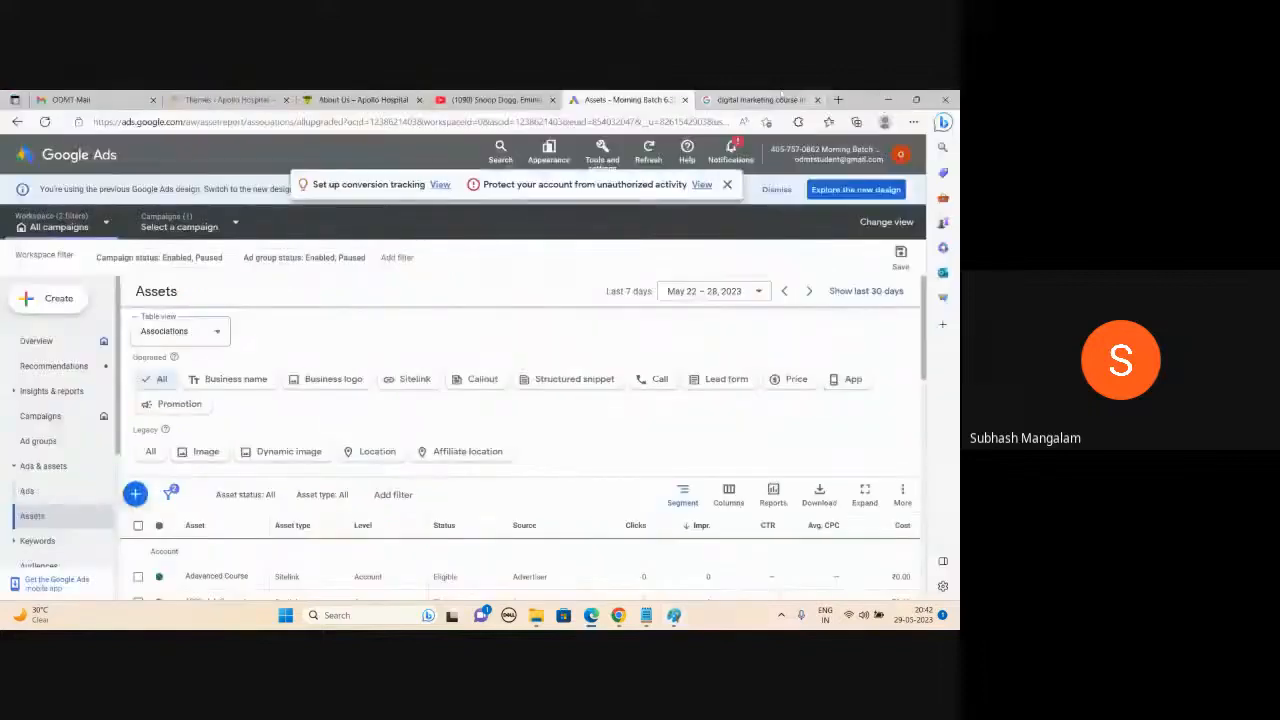
click(775, 99)
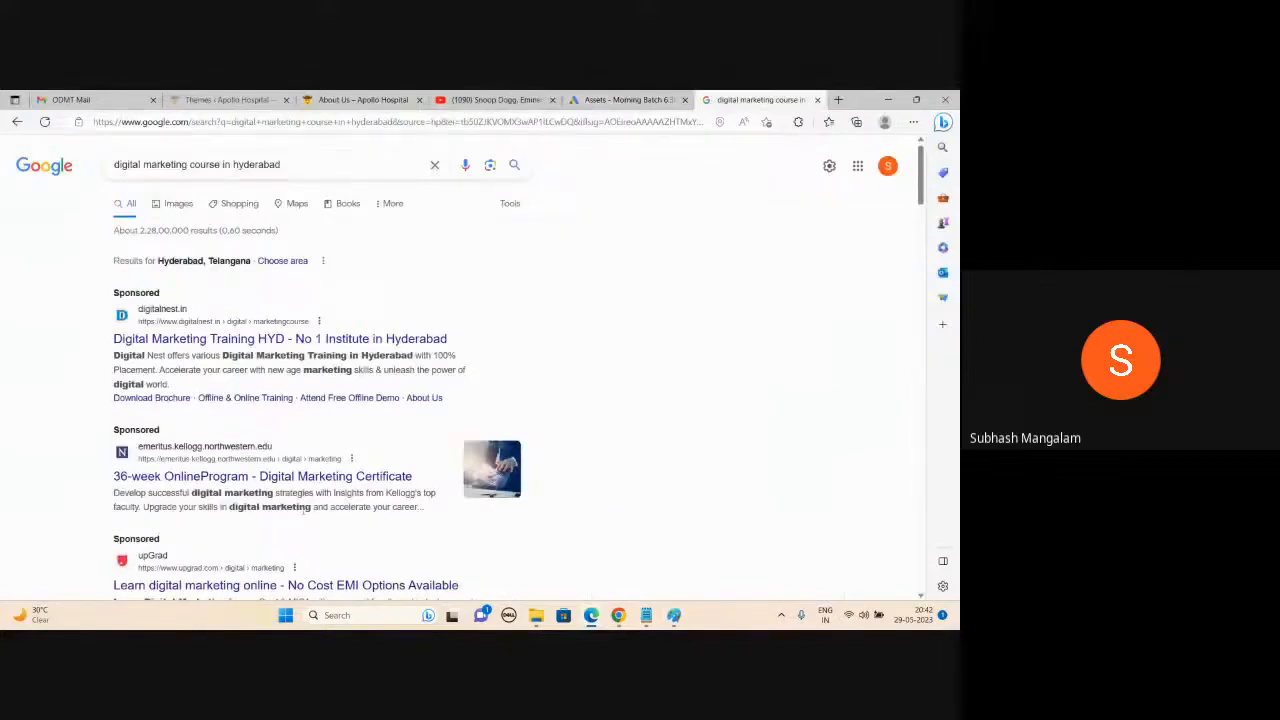
click(620, 100)
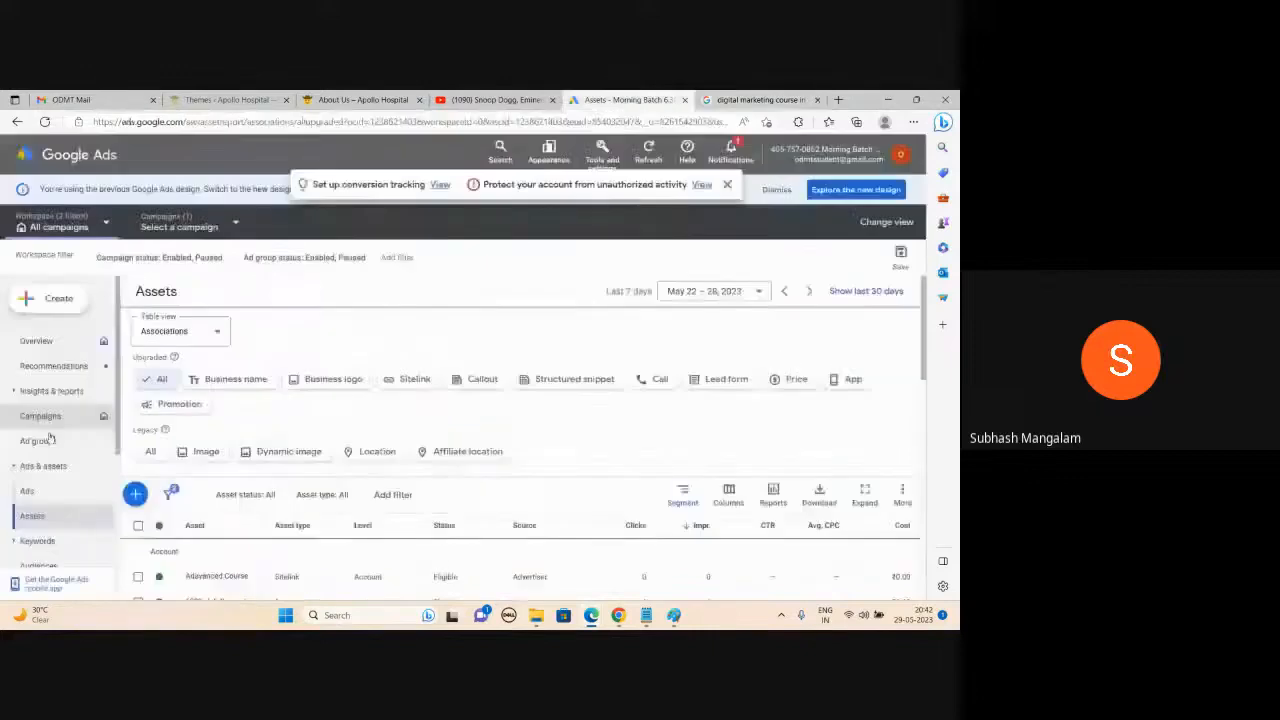
scroll(337, 323, down, 1)
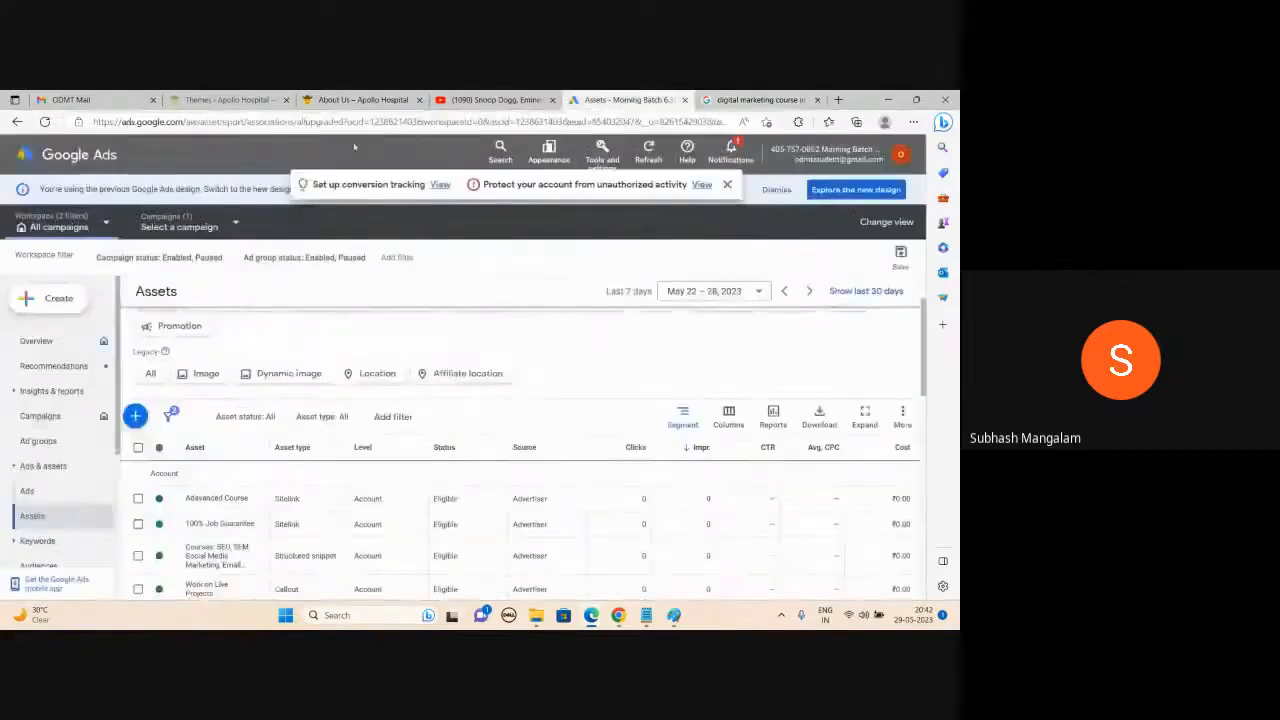
Review the asset types that can be created from the Google Ads assets list.
click(137, 419)
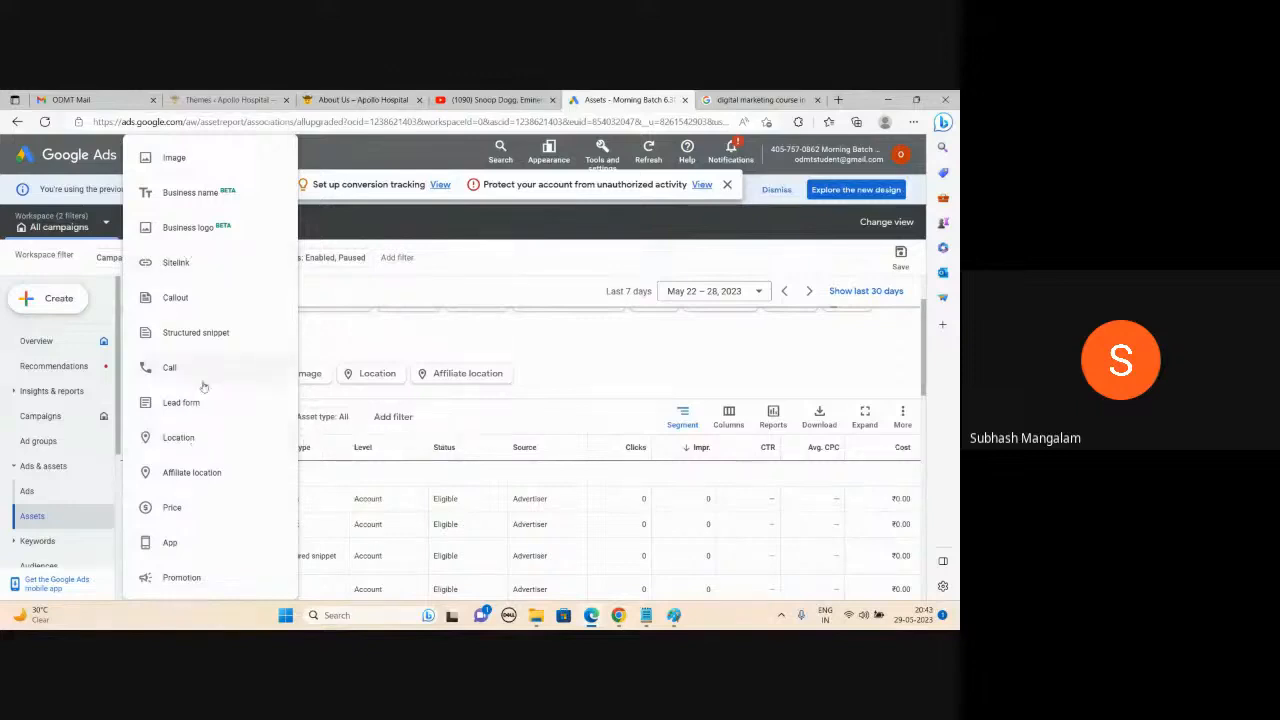
click(522, 257)
click(588, 263)
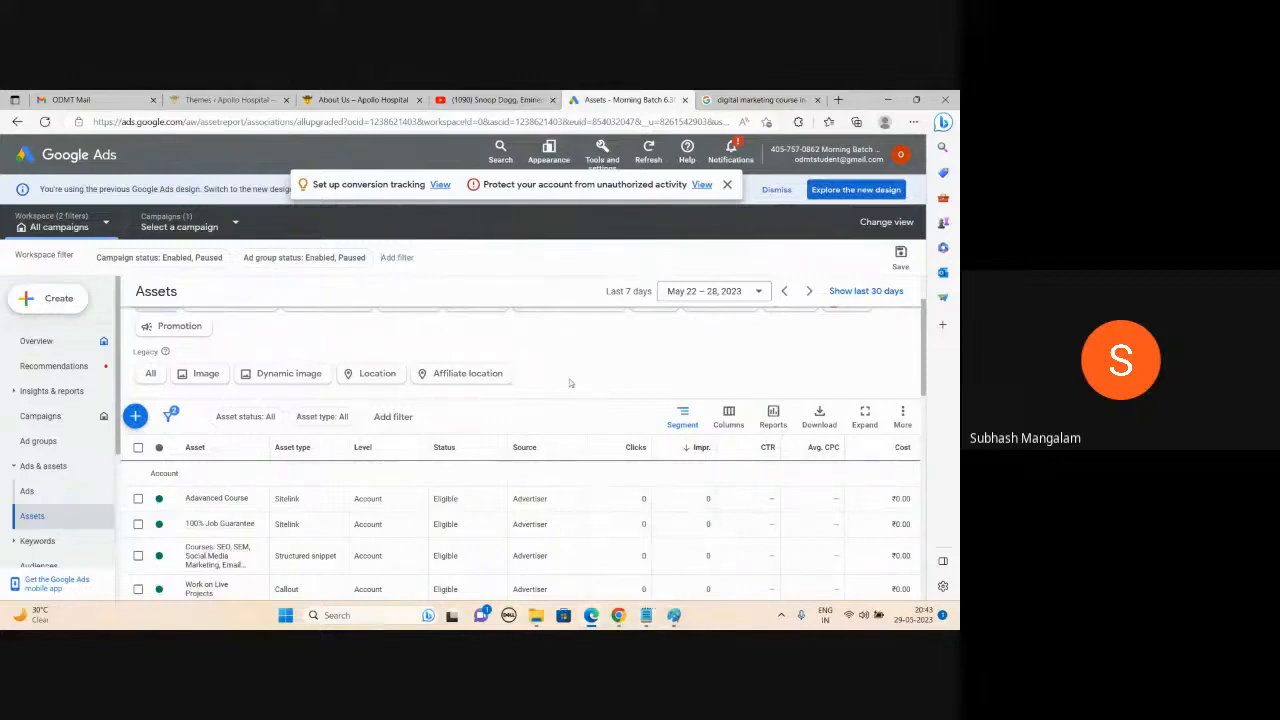
Check the keyword match type notes in Paint, and look through the account-level assets in Google Ads.
click(674, 615)
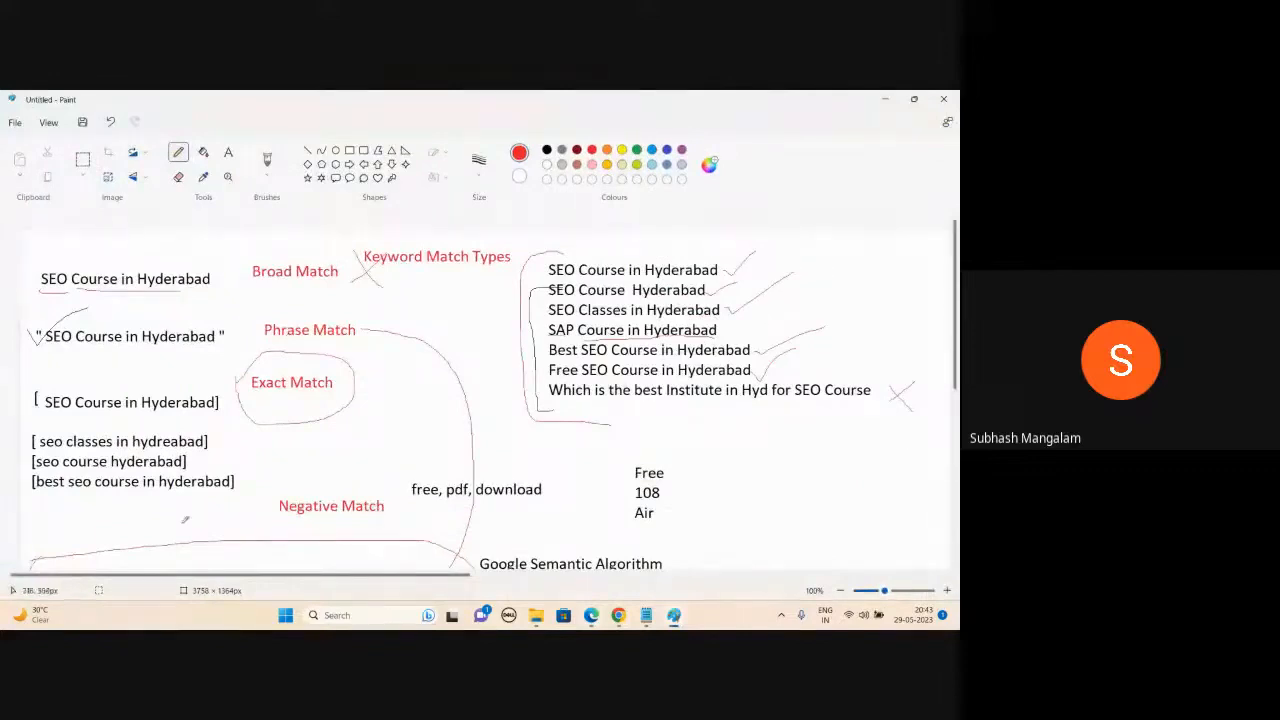
click(885, 100)
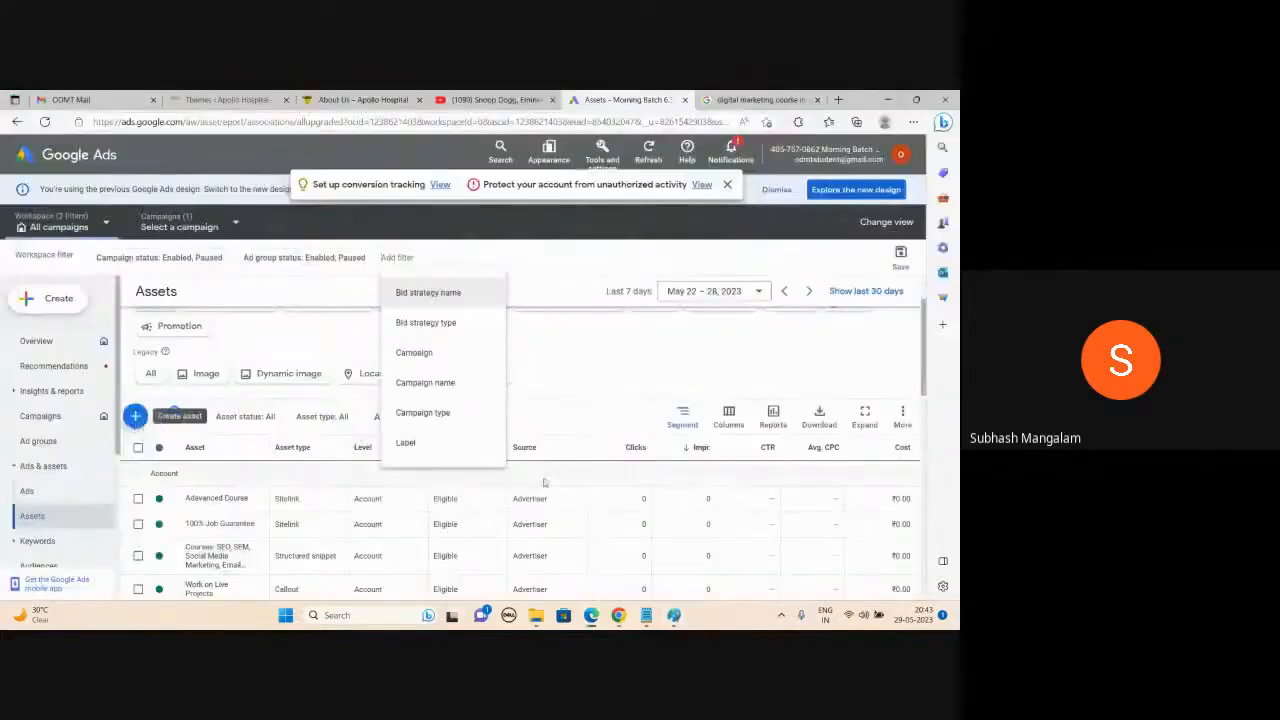
scroll(571, 386, down, 2)
scroll(571, 386, down, 2)
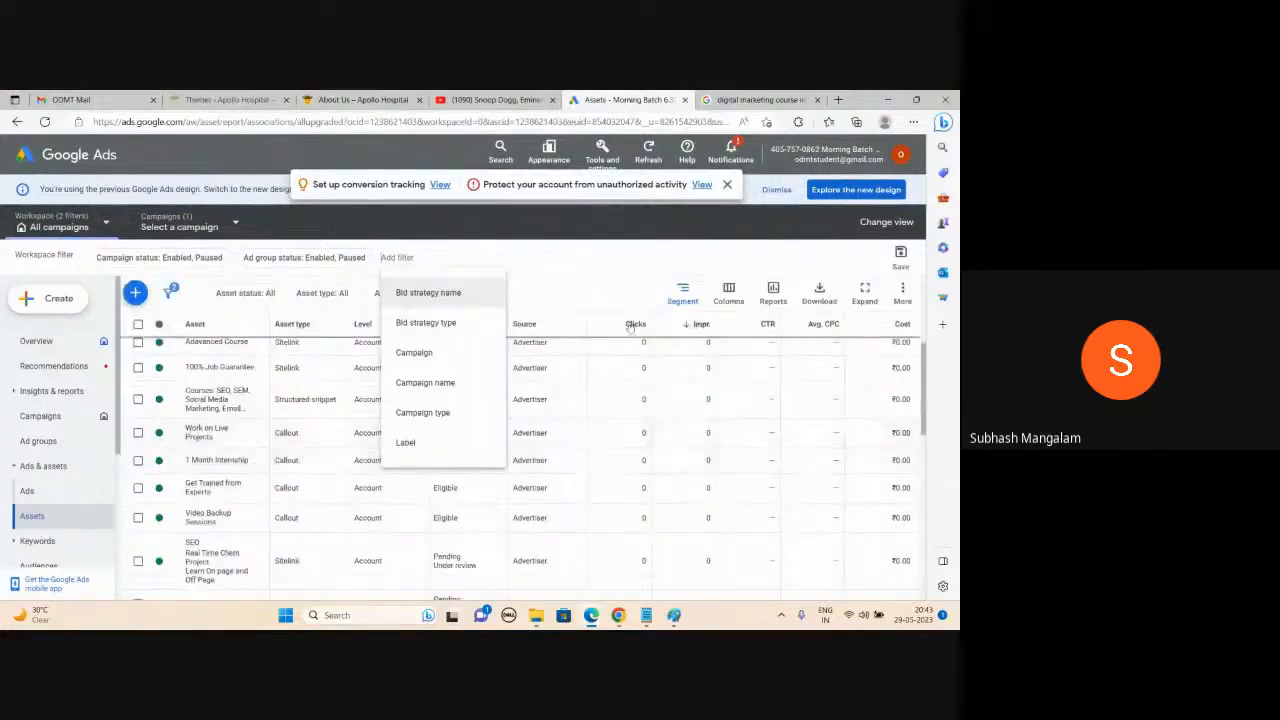
click(646, 252)
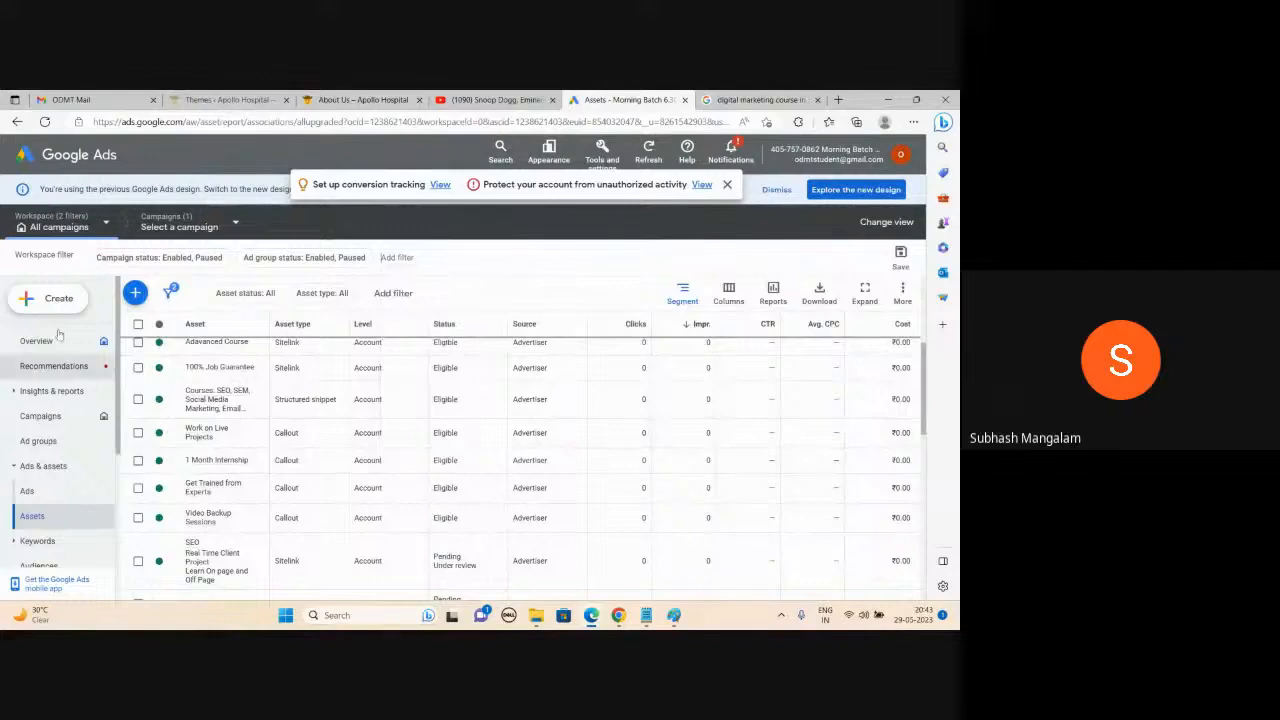
click(47, 299)
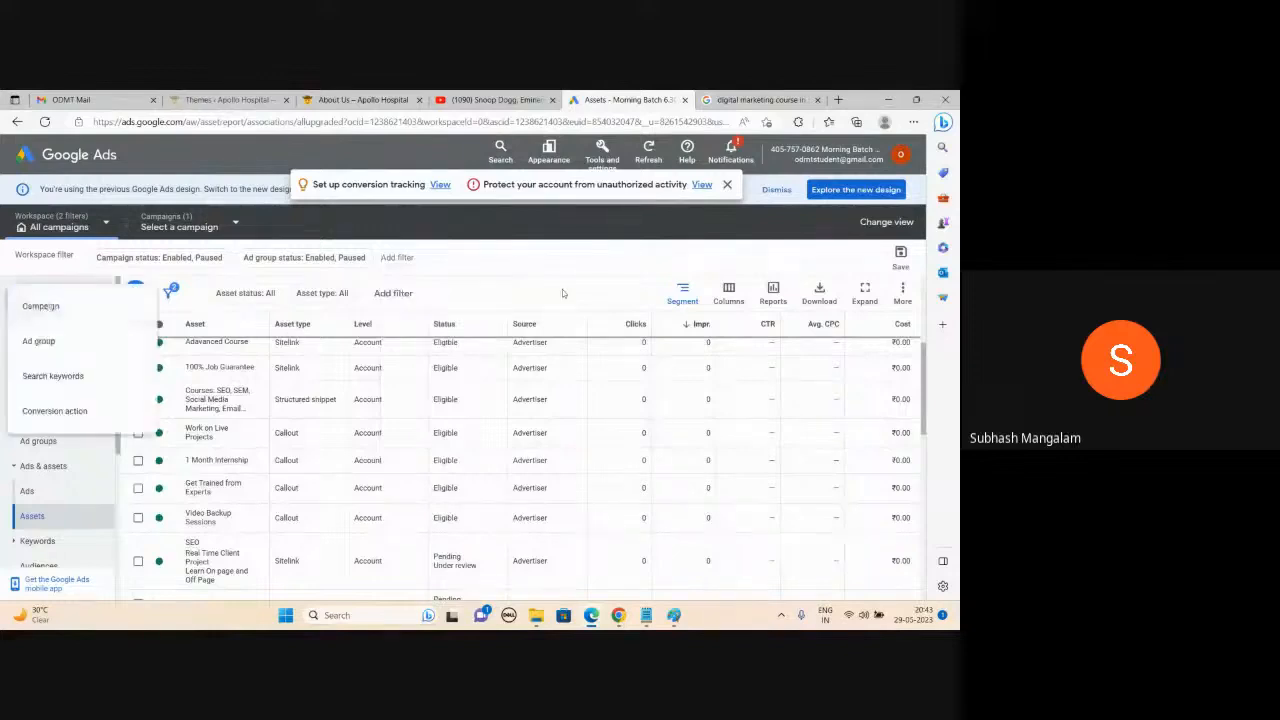
click(567, 261)
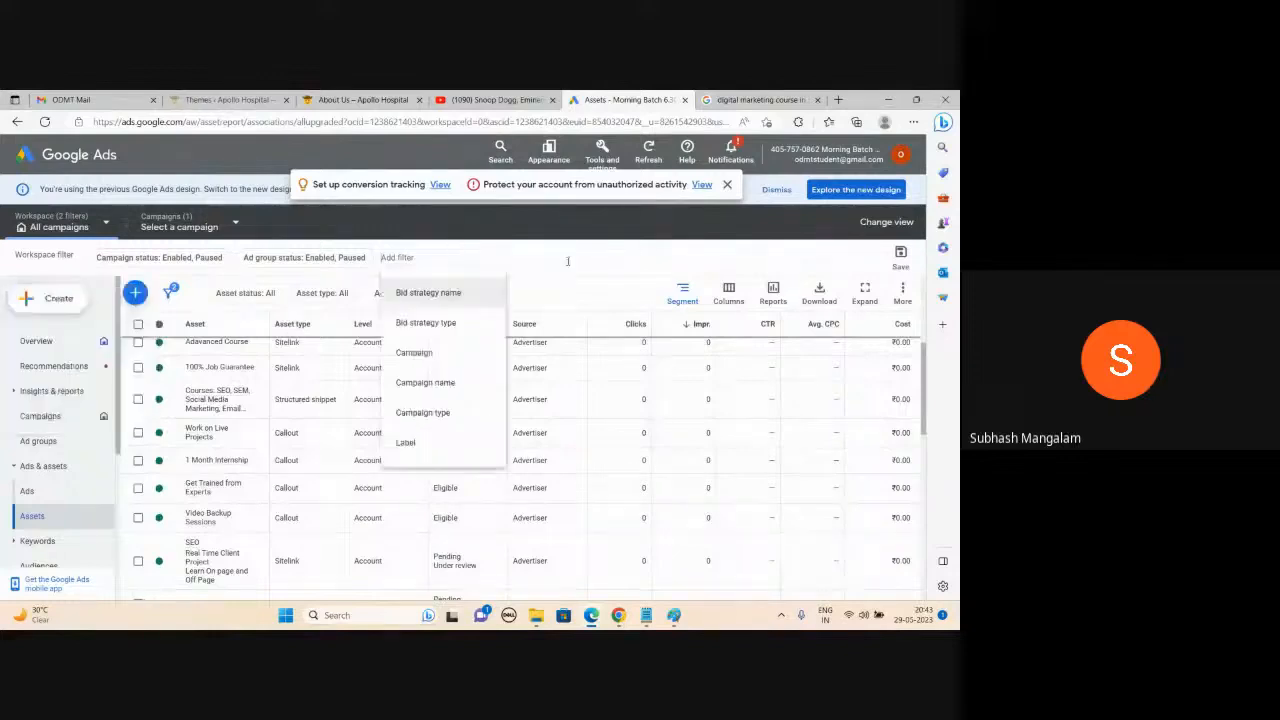
click(568, 261)
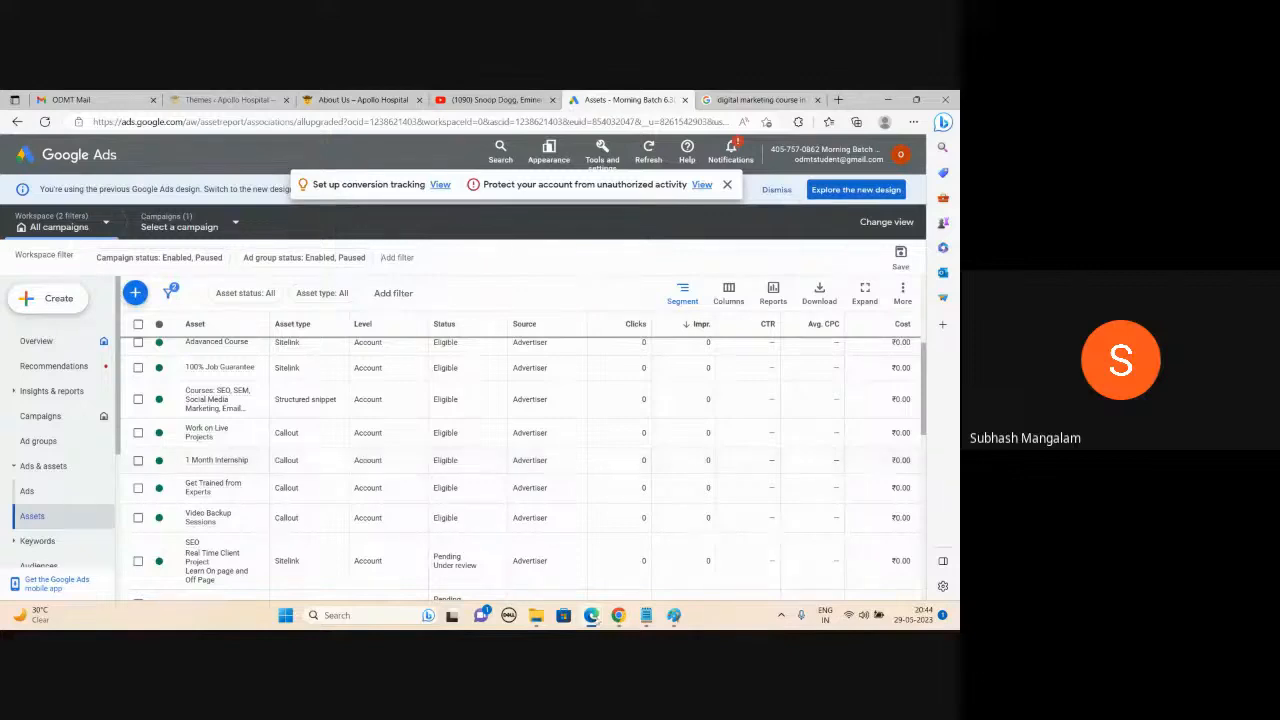
click(581, 568)
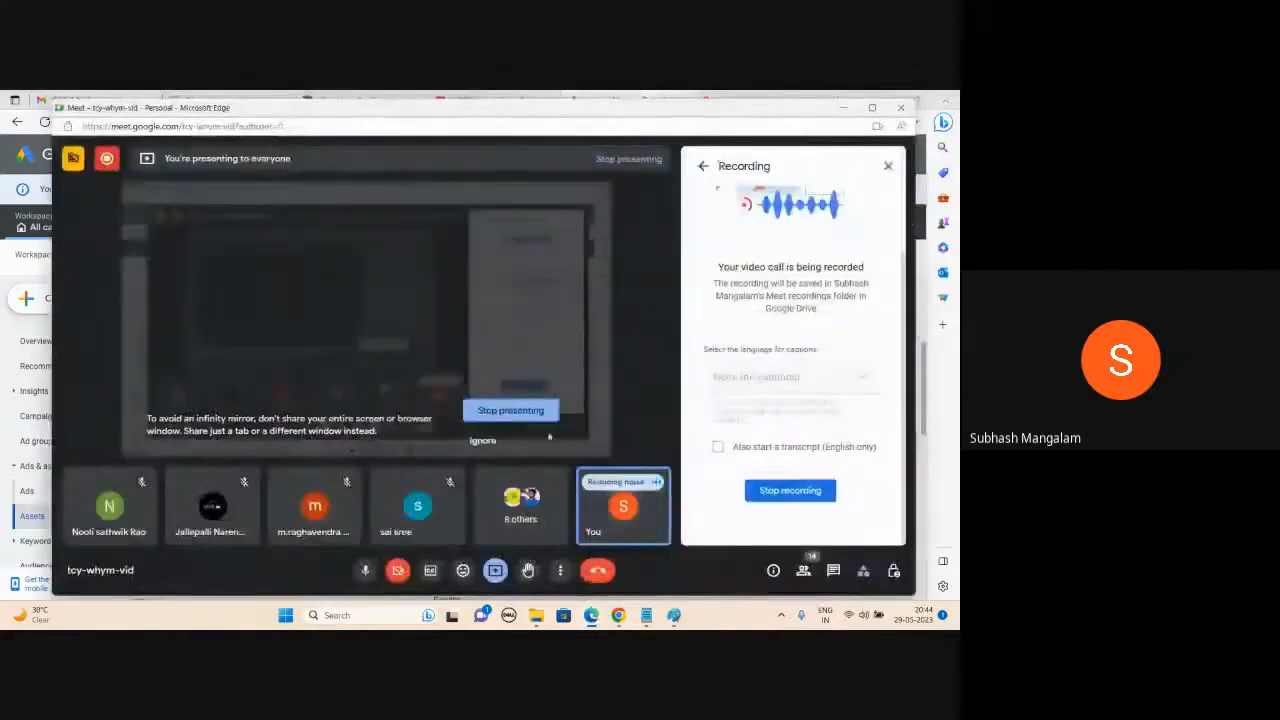
click(483, 440)
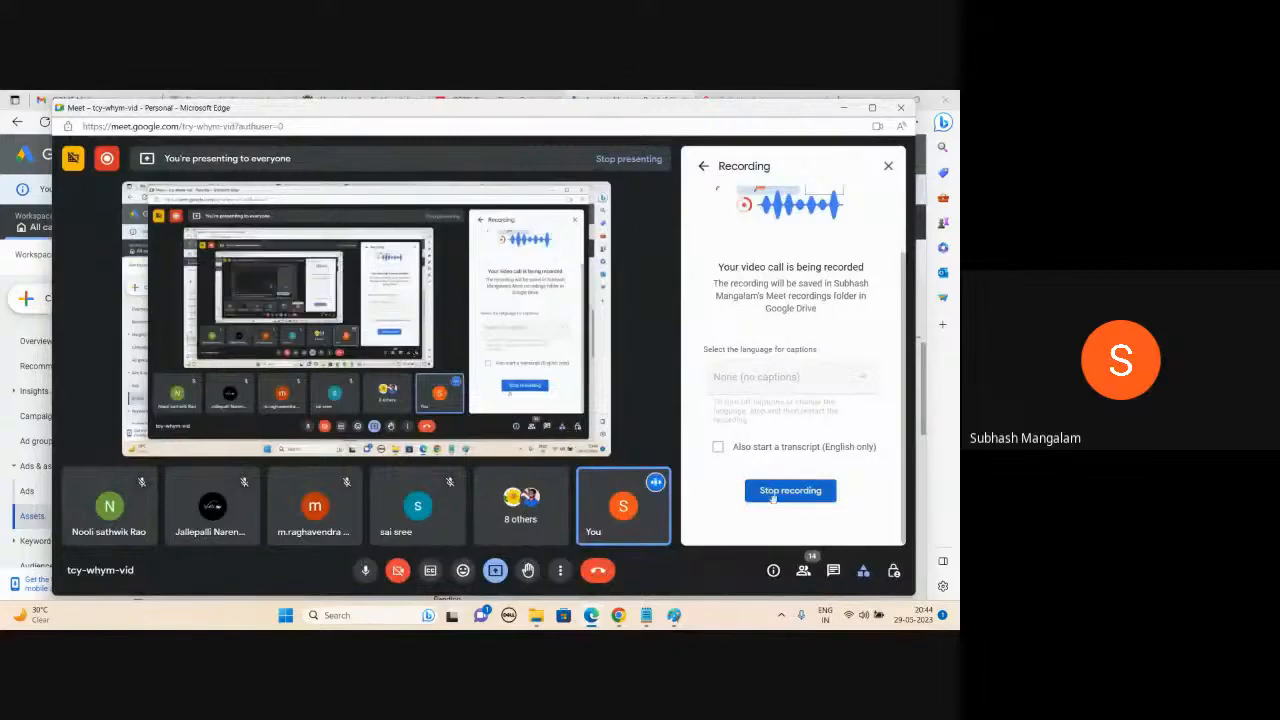
click(772, 492)
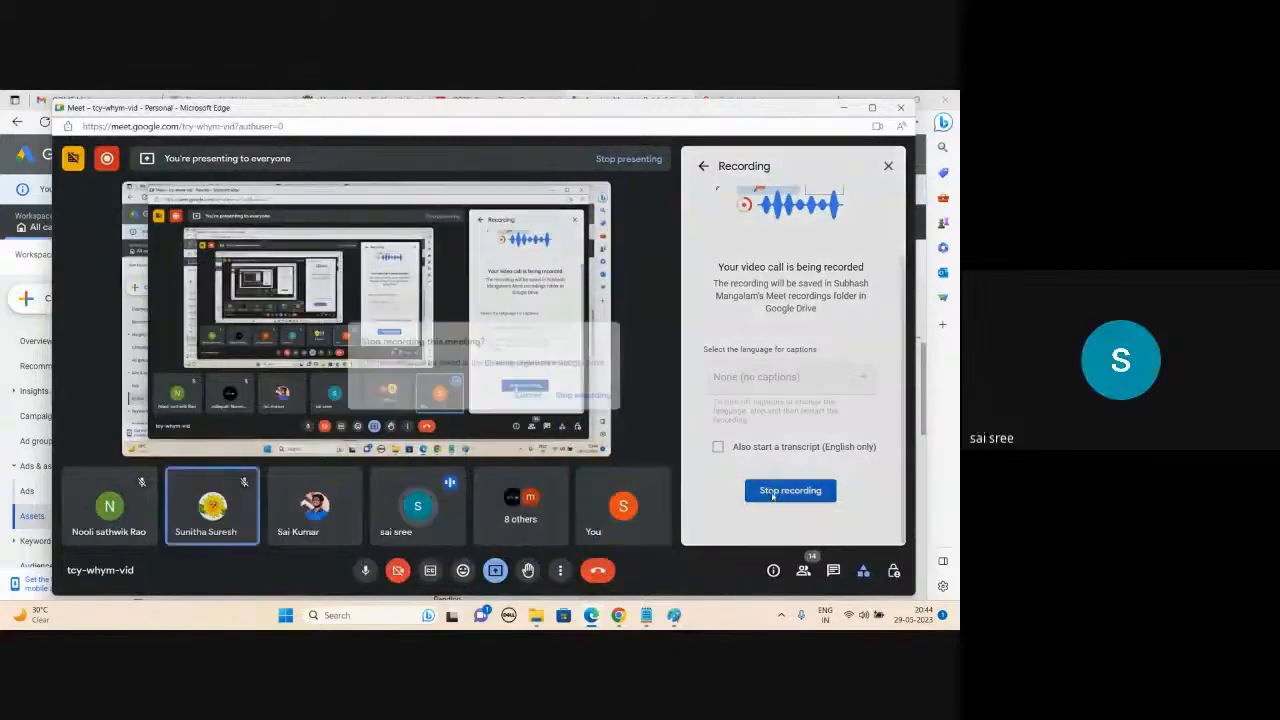
click(532, 398)
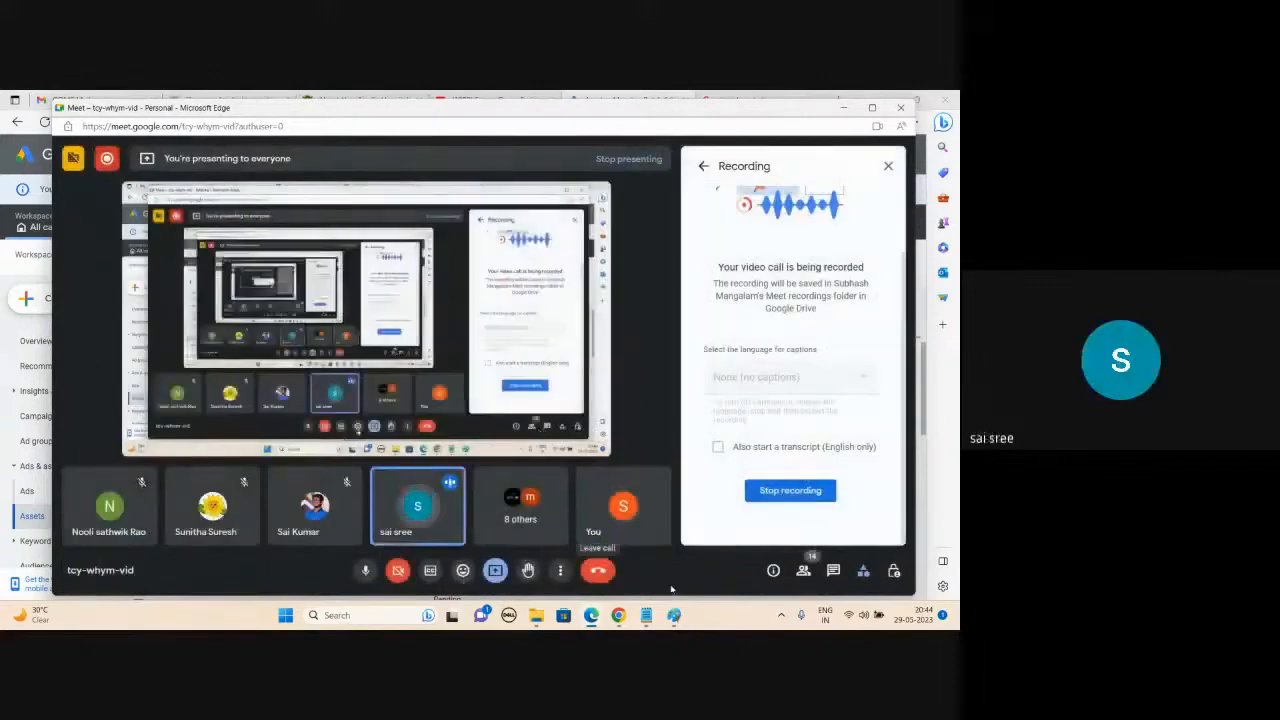
mouse_move(684, 618)
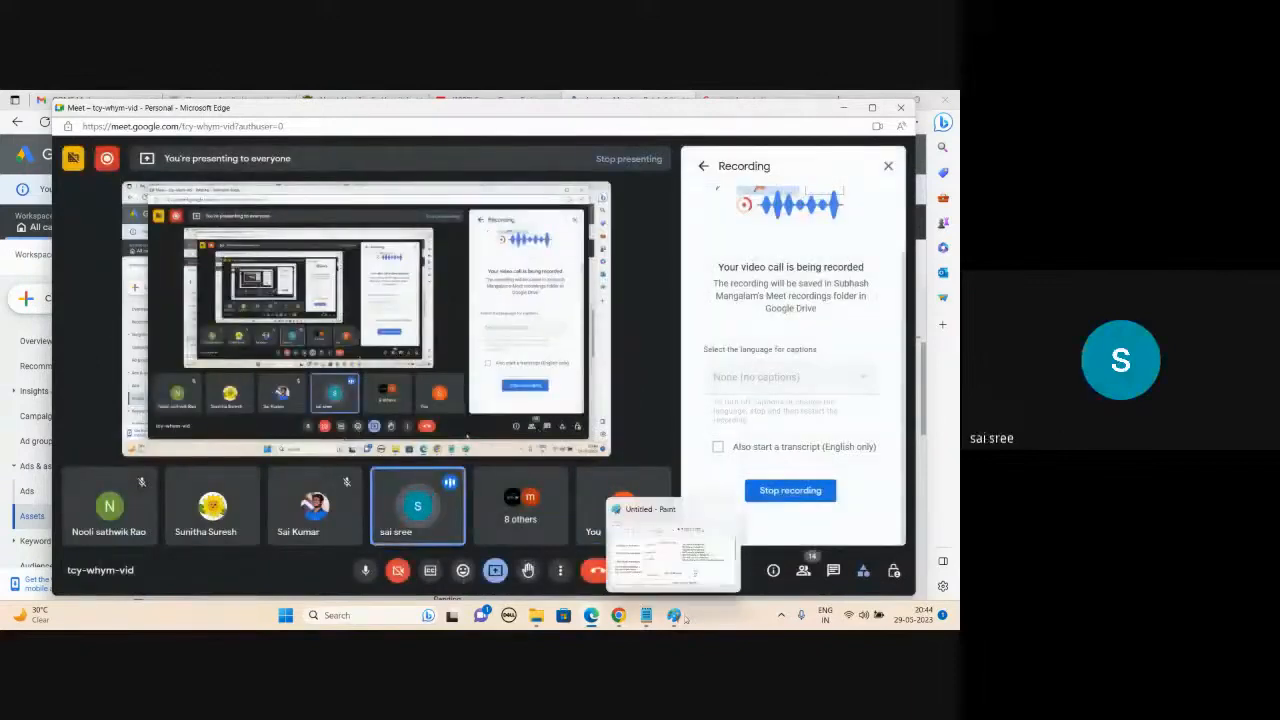
click(849, 113)
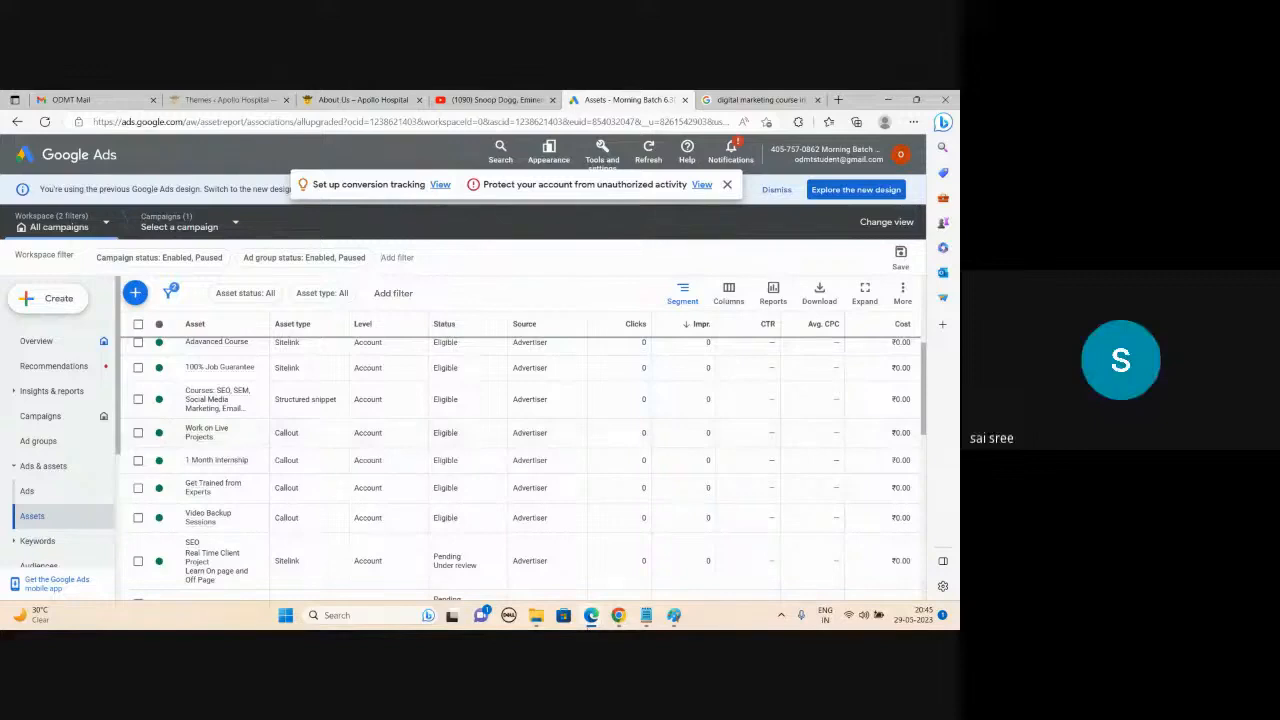
Review the sponsored Google results for "digital marketing course in hyderabad", and return to the Google Ads assets list.
mouse_move(591, 617)
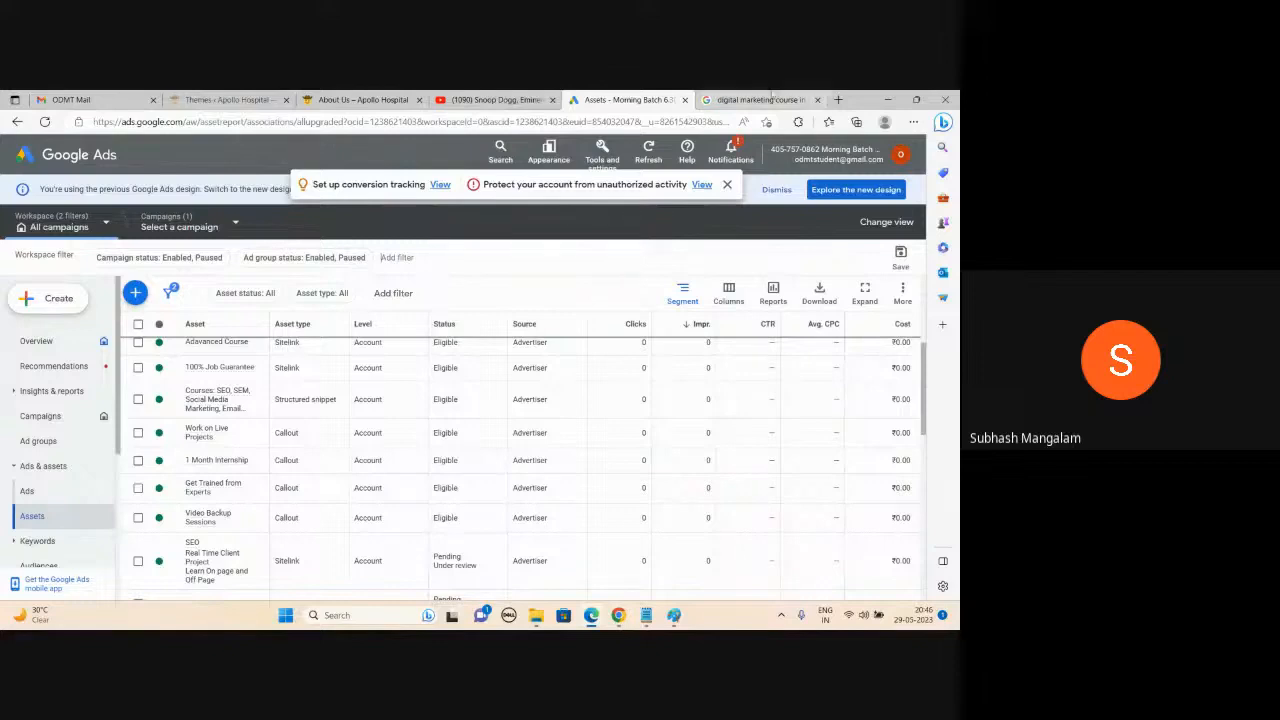
click(760, 99)
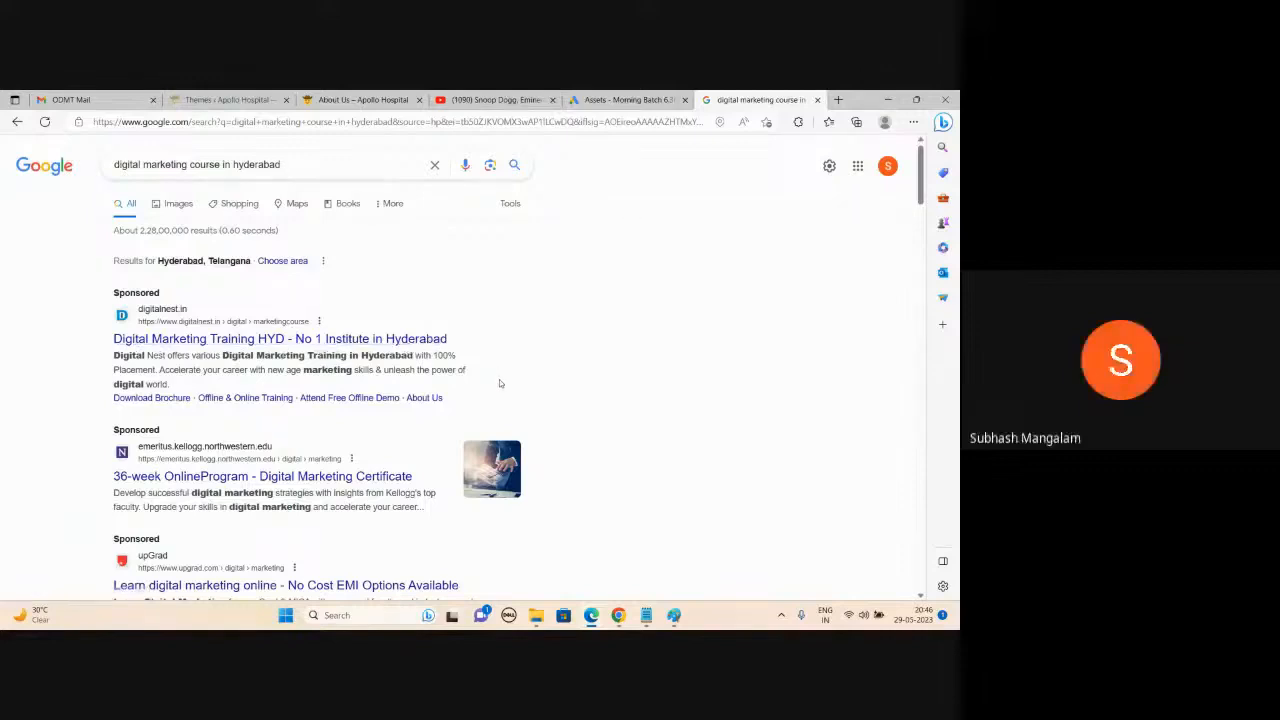
scroll(315, 460, down, 2)
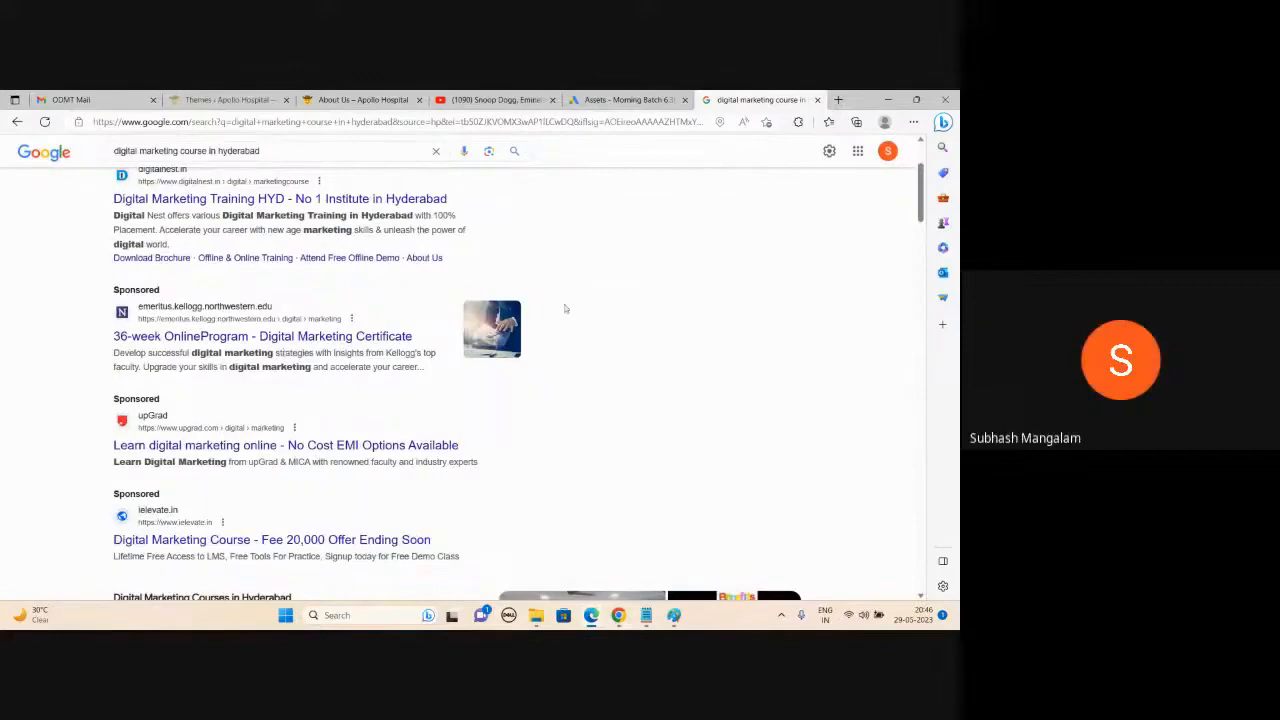
click(614, 100)
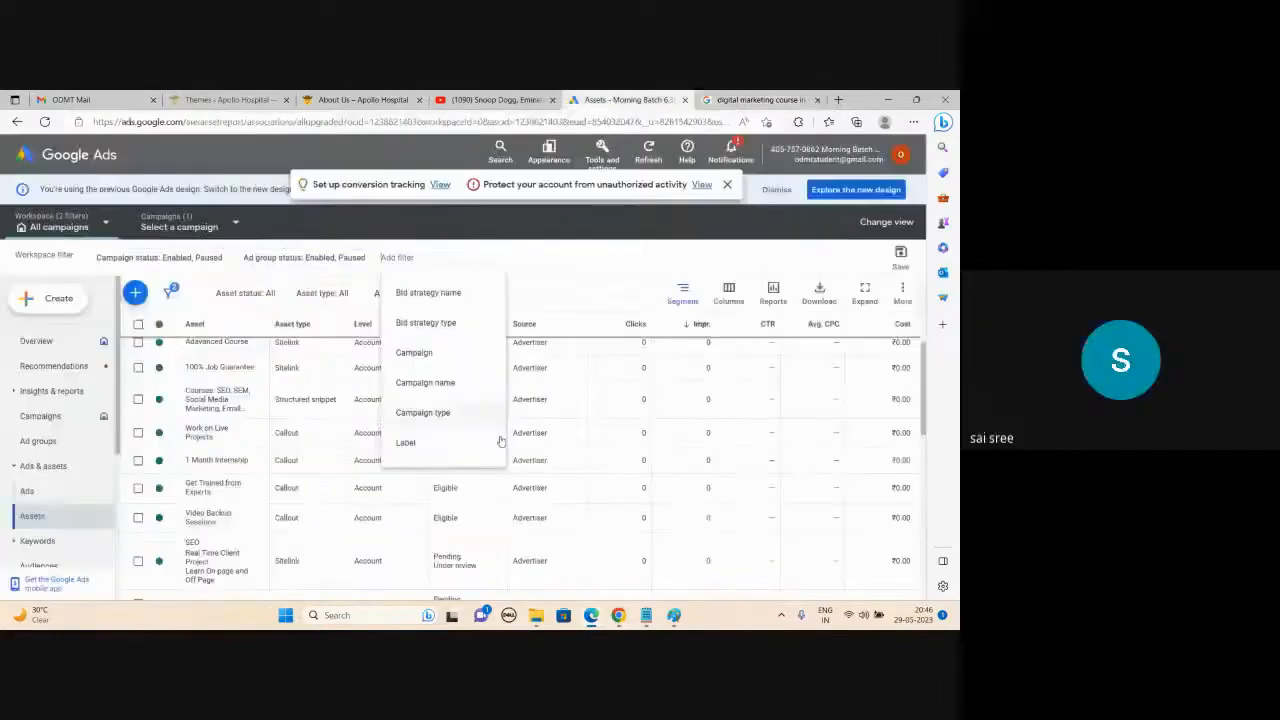